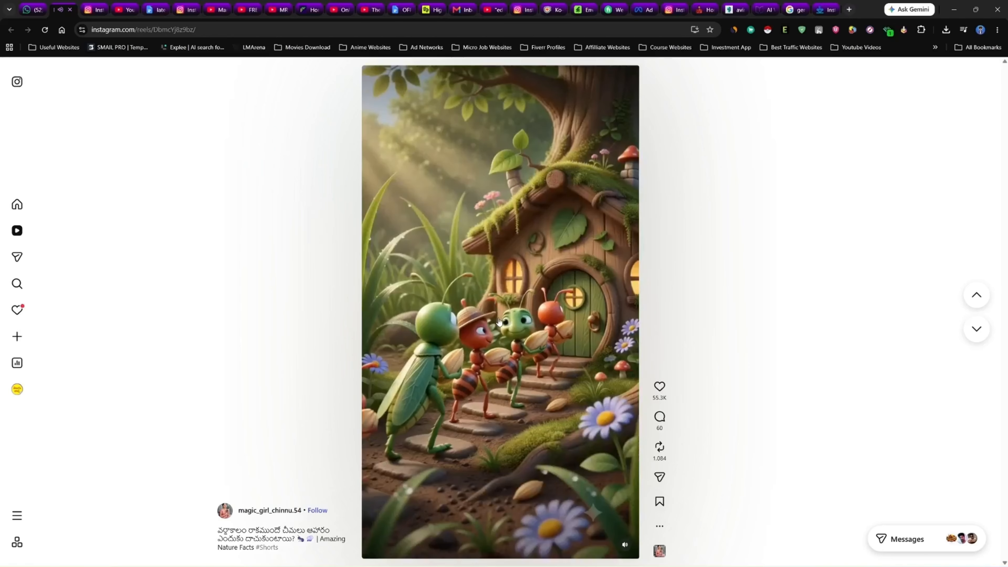
# Pause the animated ant reel on Instagram and copy its URL.
pyautogui.click(497, 324)
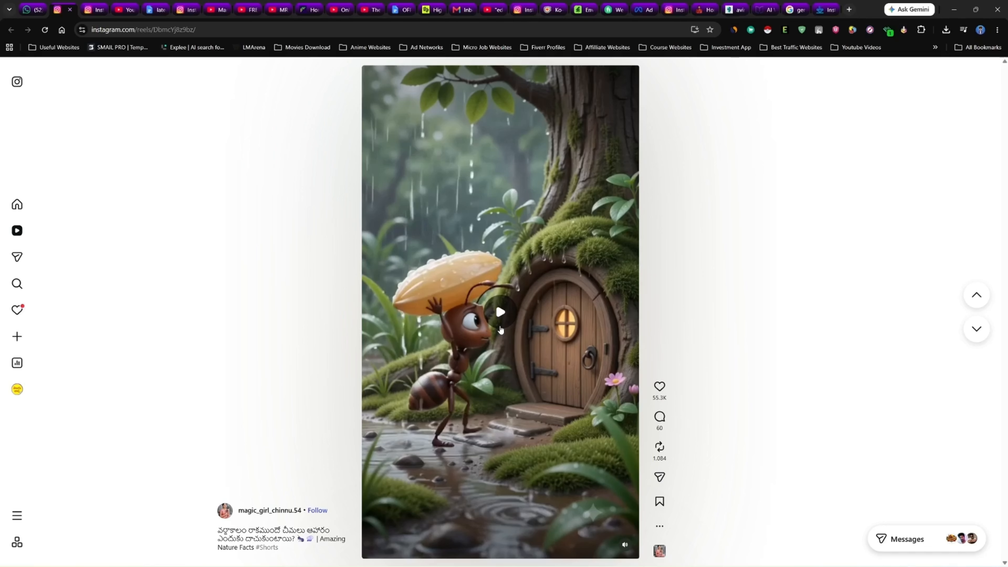
pyautogui.click(222, 30)
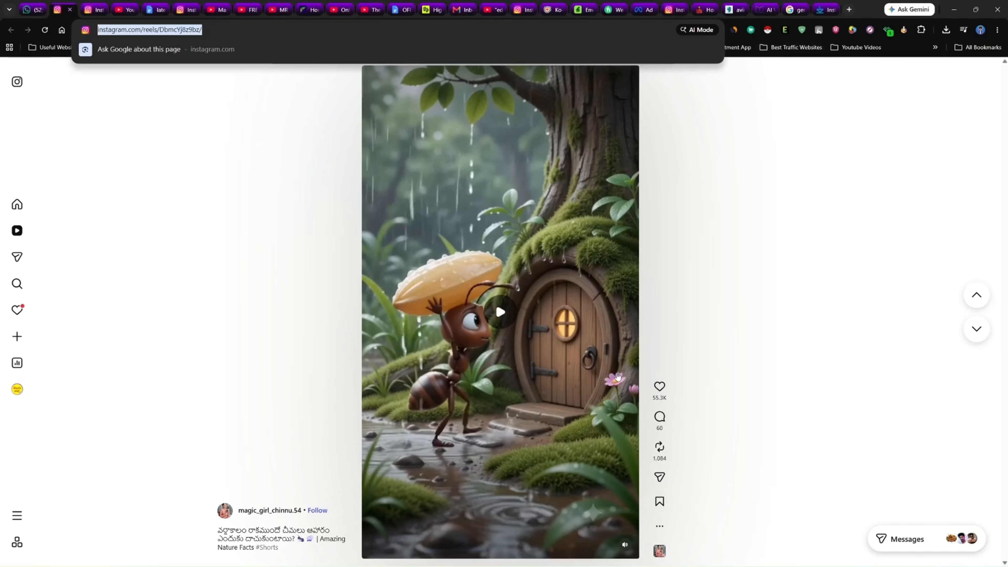
pyautogui.rightClick(150, 34)
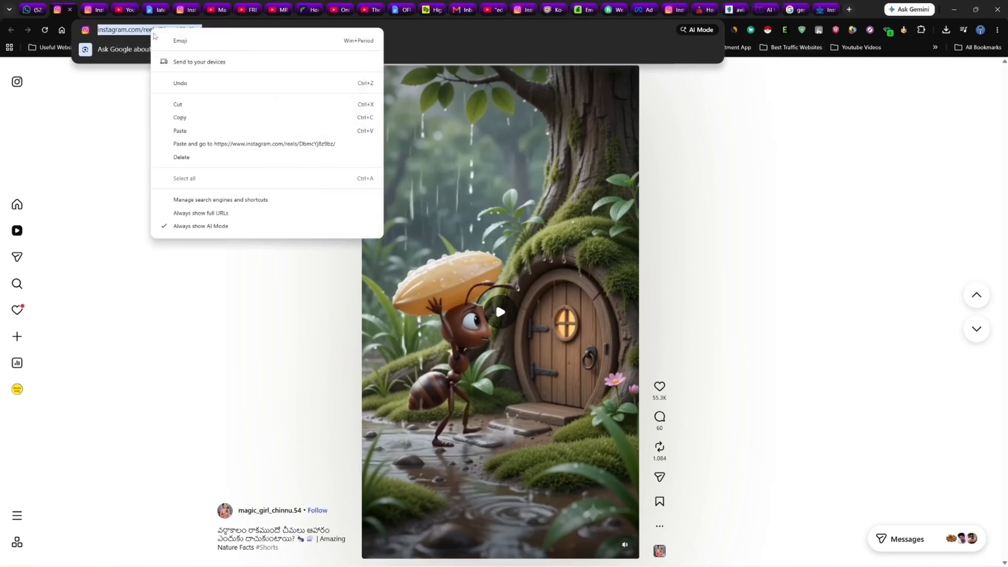
pyautogui.click(183, 118)
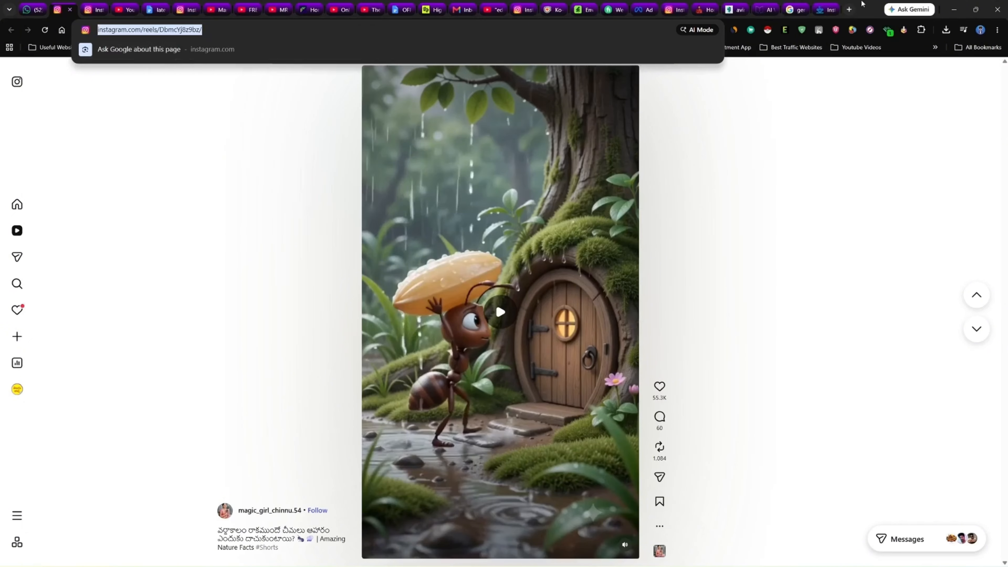
# Search Google for "instagram video downloader" in a new tab and look through the listed downloader sites.
pyautogui.click(830, 4)
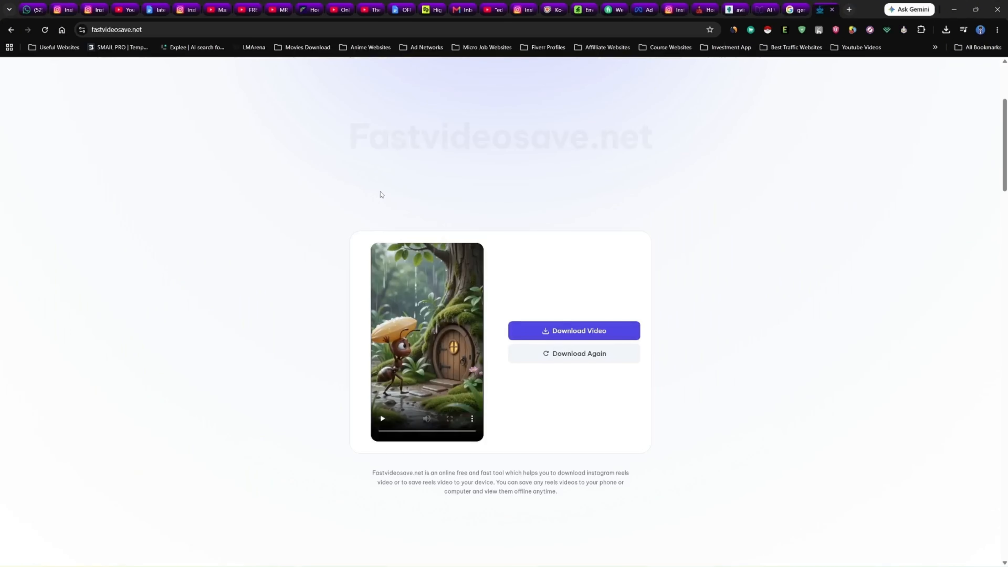
pyautogui.click(849, 10)
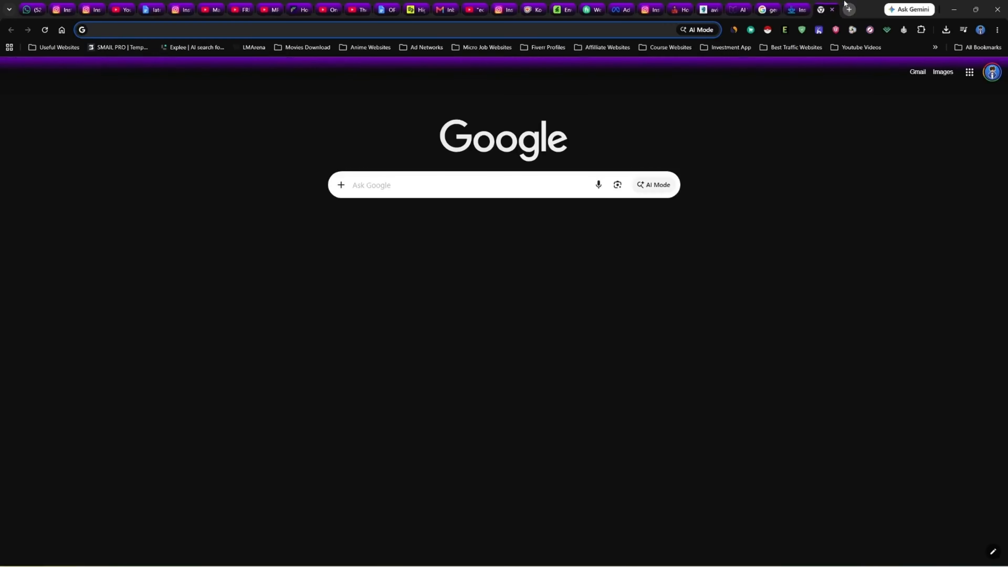
pyautogui.write('instagram video')
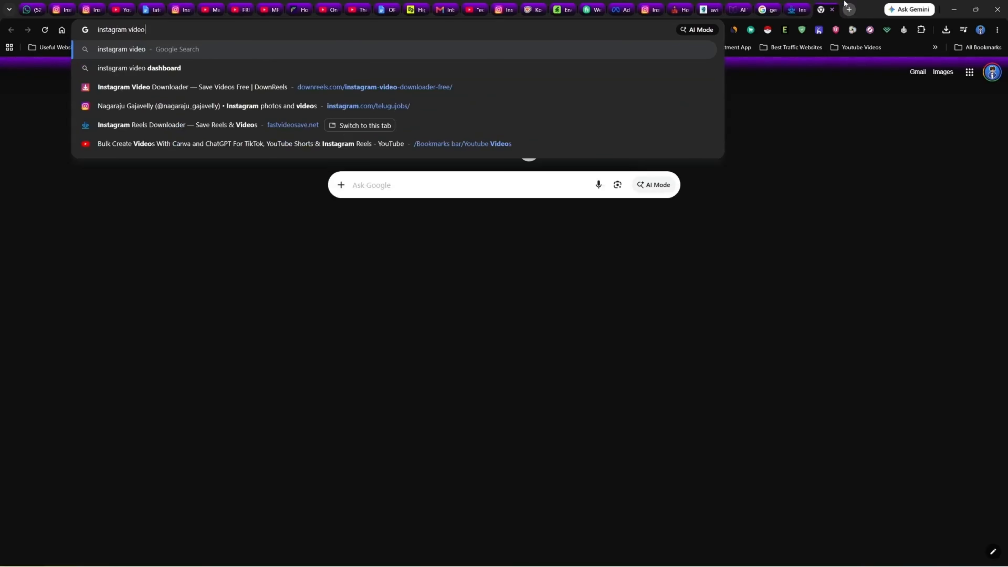
pyautogui.write(' downloader')
pyautogui.press('Return')
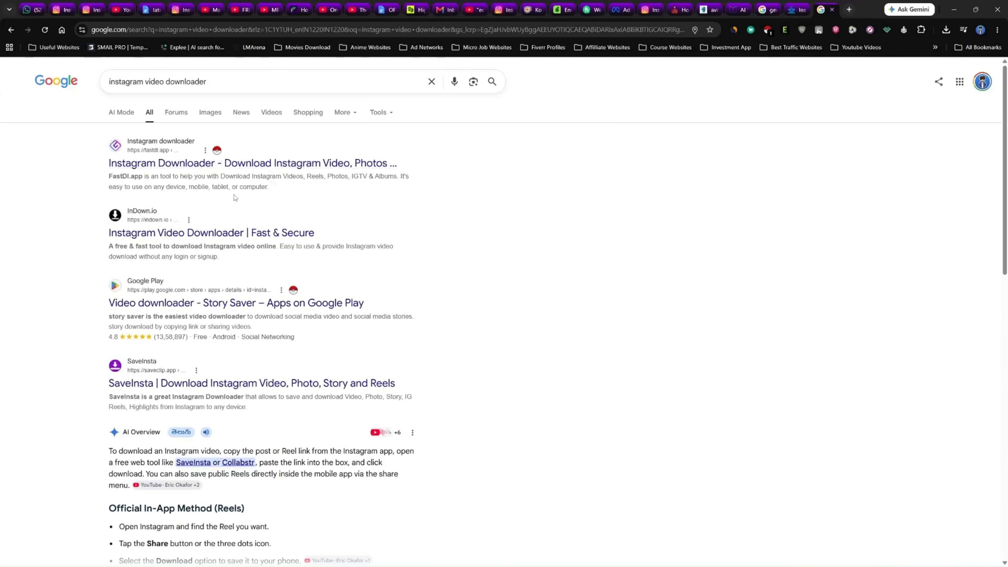
pyautogui.scroll(-10, 238, 203)
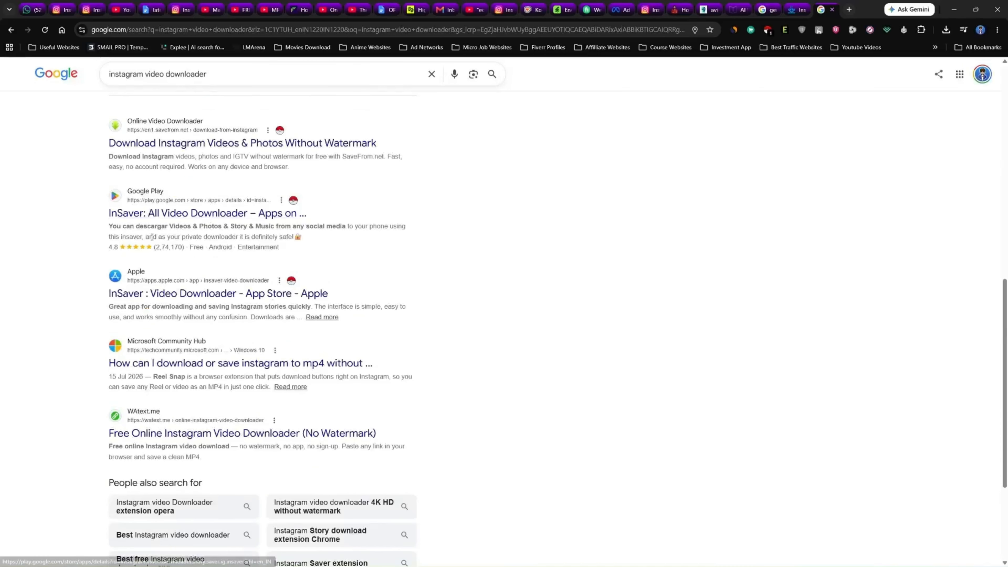
pyautogui.scroll(10, 151, 236)
# Play the downloaded Video-31212.mp4 from its folder to check it, and close the player and the folder.
pyautogui.hotkey('ctrl', 'shift', 'Tab')
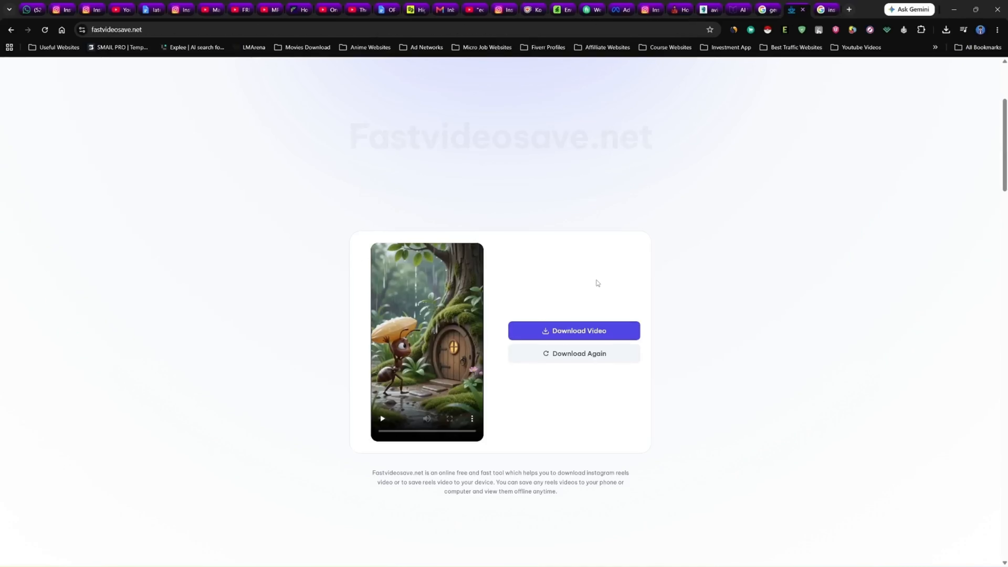
pyautogui.click(945, 29)
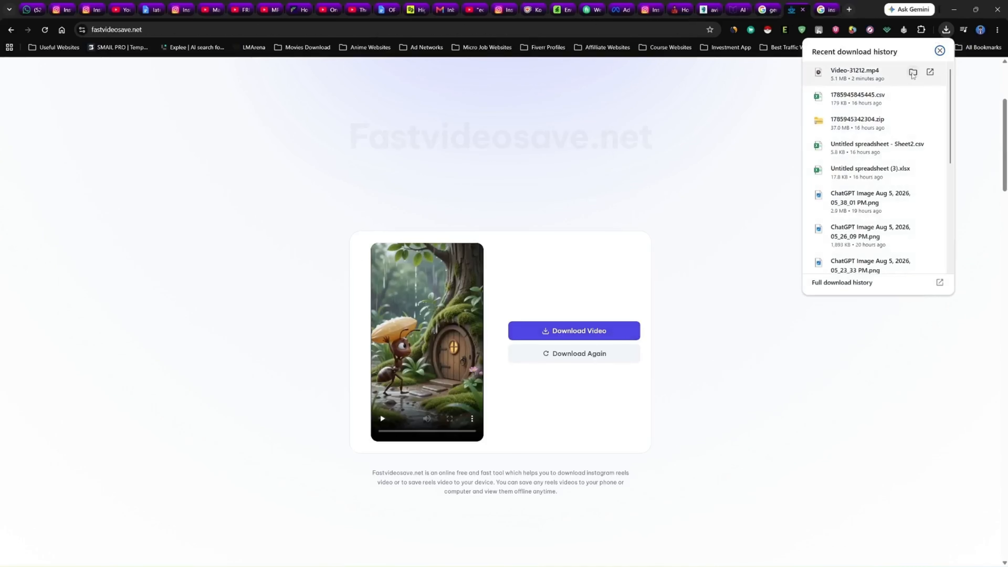
pyautogui.click(913, 72)
pyautogui.doubleClick(118, 121)
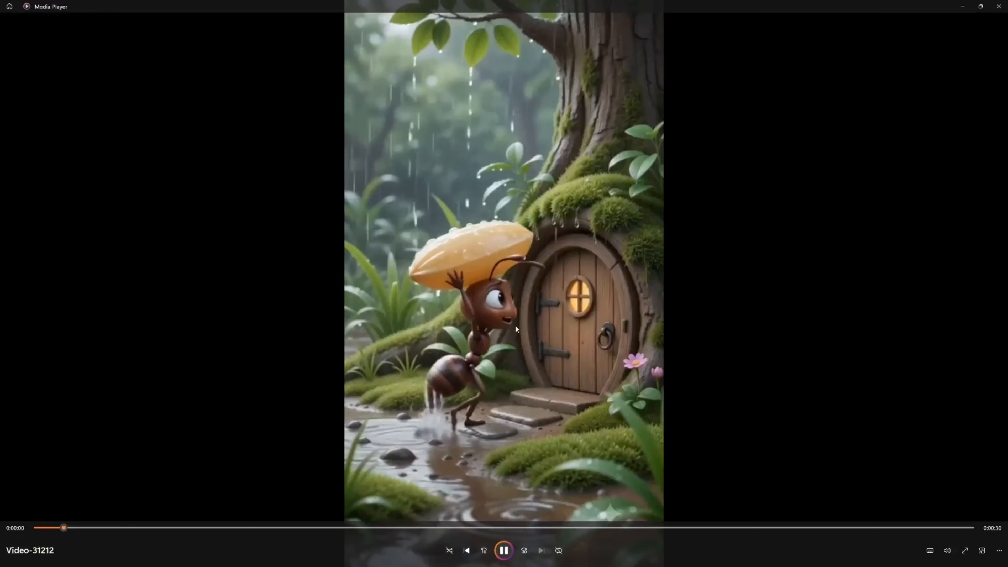
pyautogui.click(998, 6)
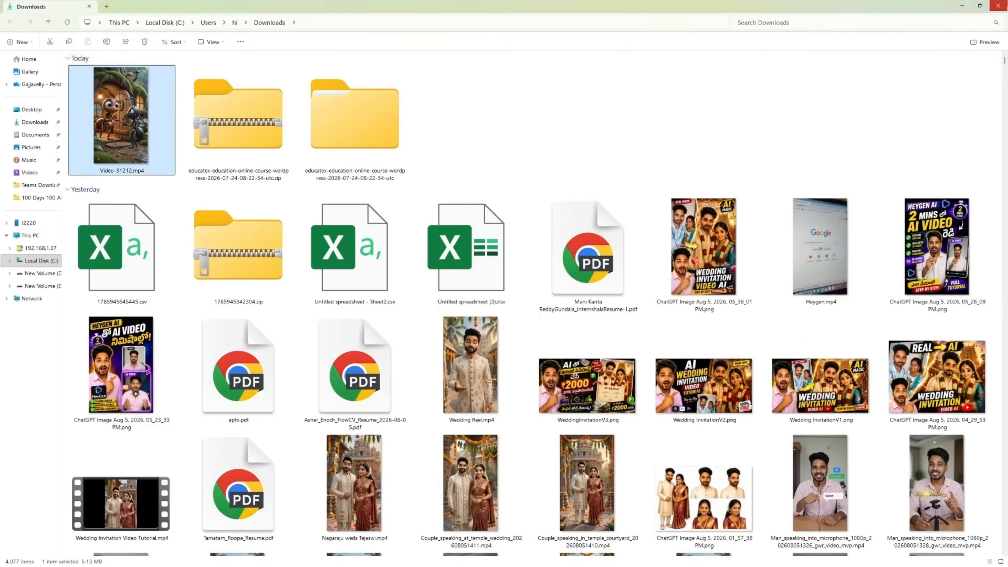
pyautogui.click(999, 5)
# Open ChatGPT in a new tab and close the Instagram video downloader search tab.
pyautogui.click(848, 11)
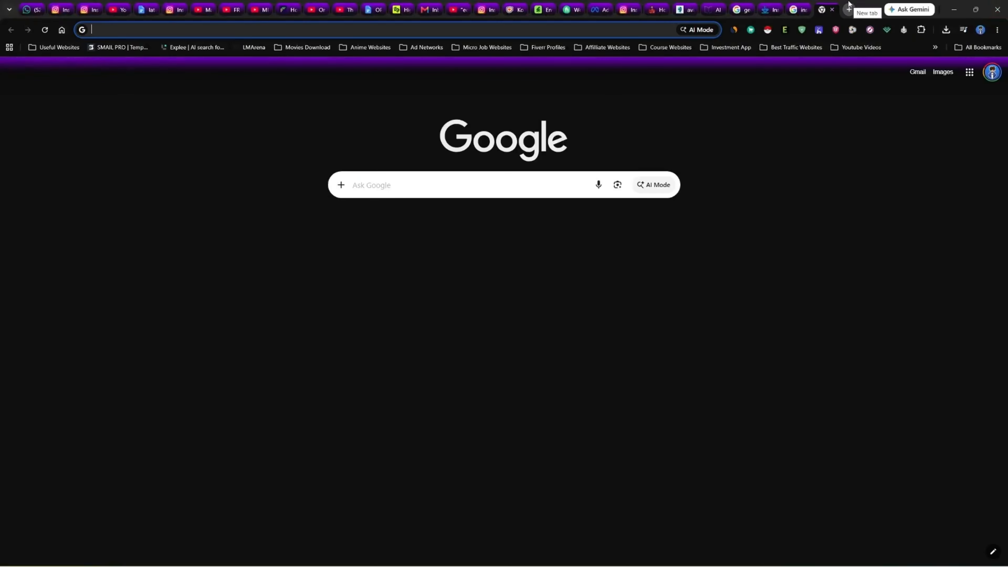
pyautogui.write('chat')
pyautogui.press('Return')
pyautogui.click(798, 9)
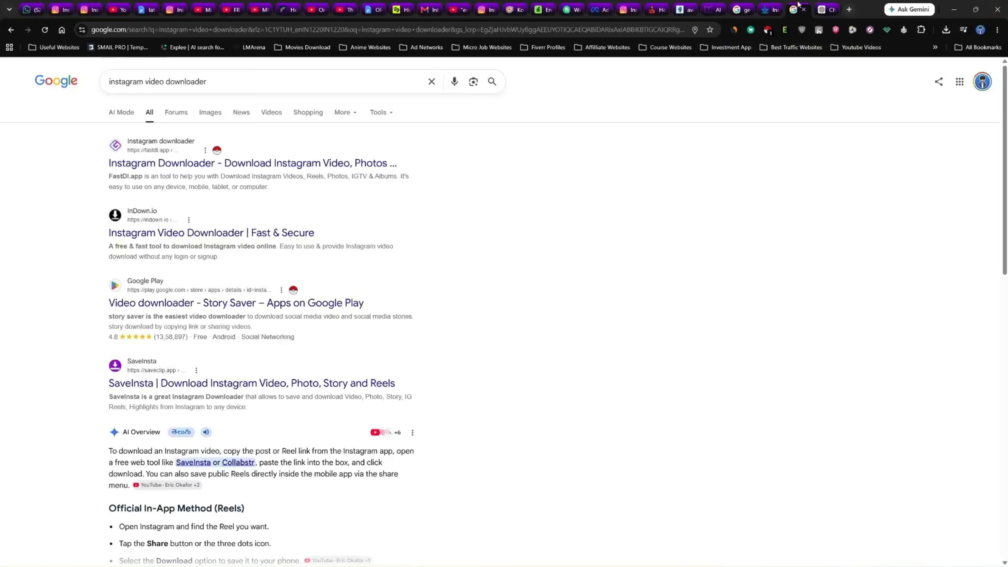
pyautogui.click(804, 10)
# Search Google for "video frame extractor" in a new tab and open the frame-extractor.com result.
pyautogui.click(822, 9)
pyautogui.write('video')
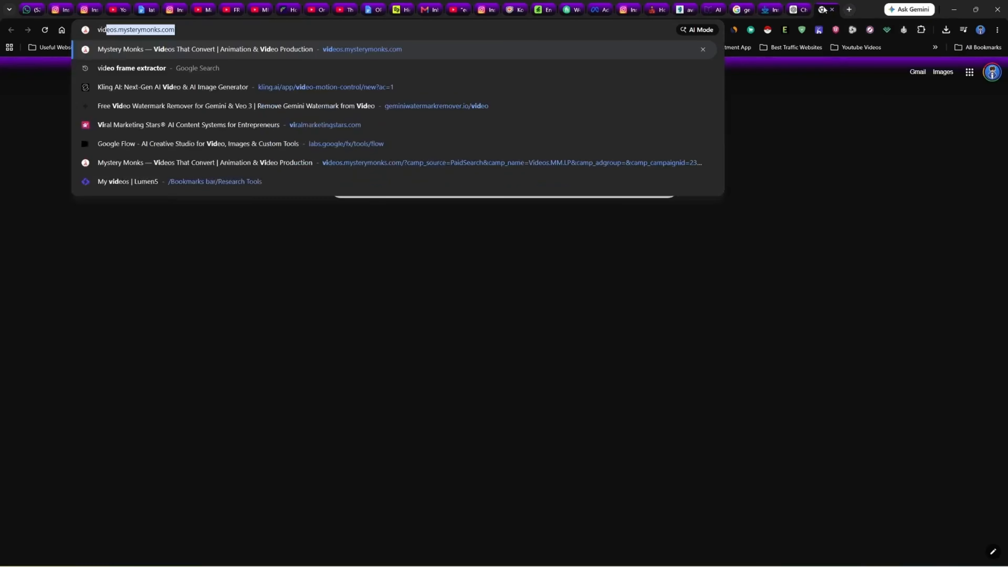
pyautogui.press('Down')
pyautogui.press('Down')
pyautogui.press('Return')
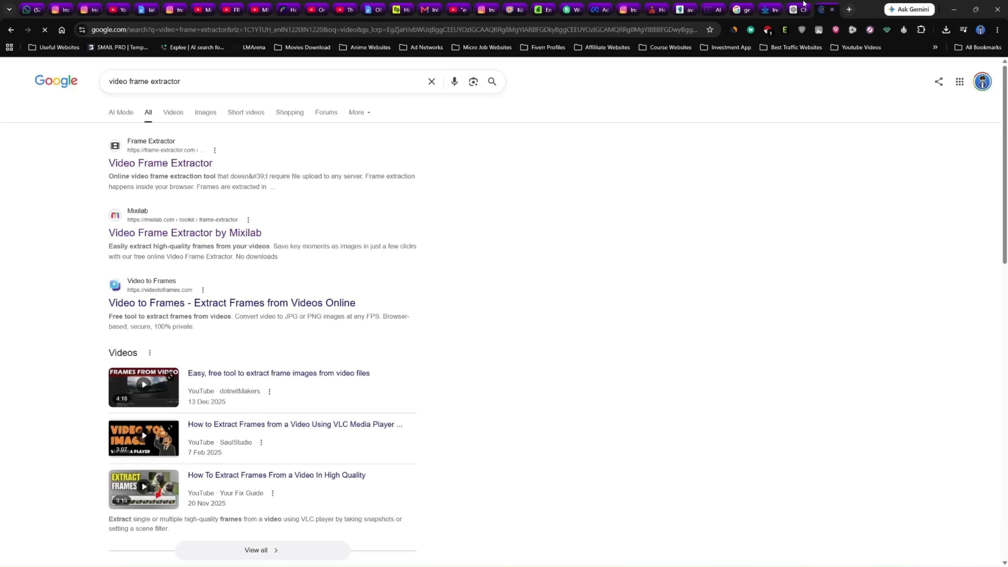
pyautogui.click(168, 163)
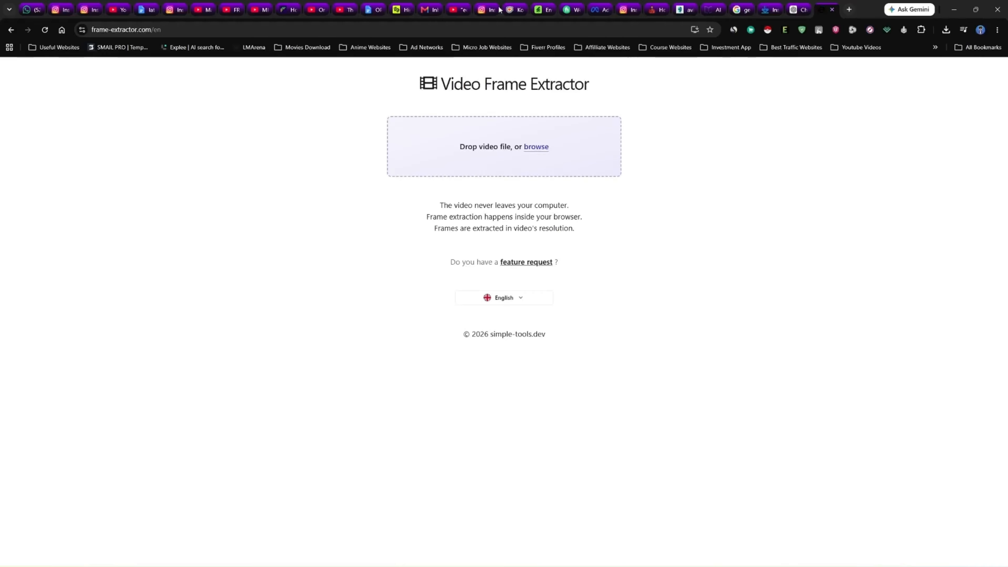
# Load the downloaded ant video from the Downloads folder into Video Frame Extractor.
pyautogui.click(529, 140)
pyautogui.click(38, 119)
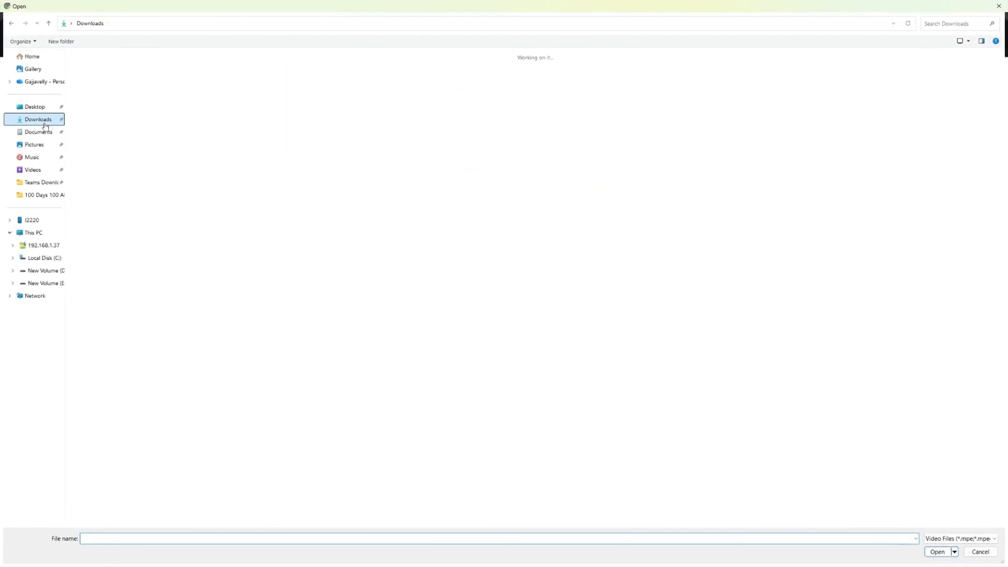
pyautogui.click(937, 551)
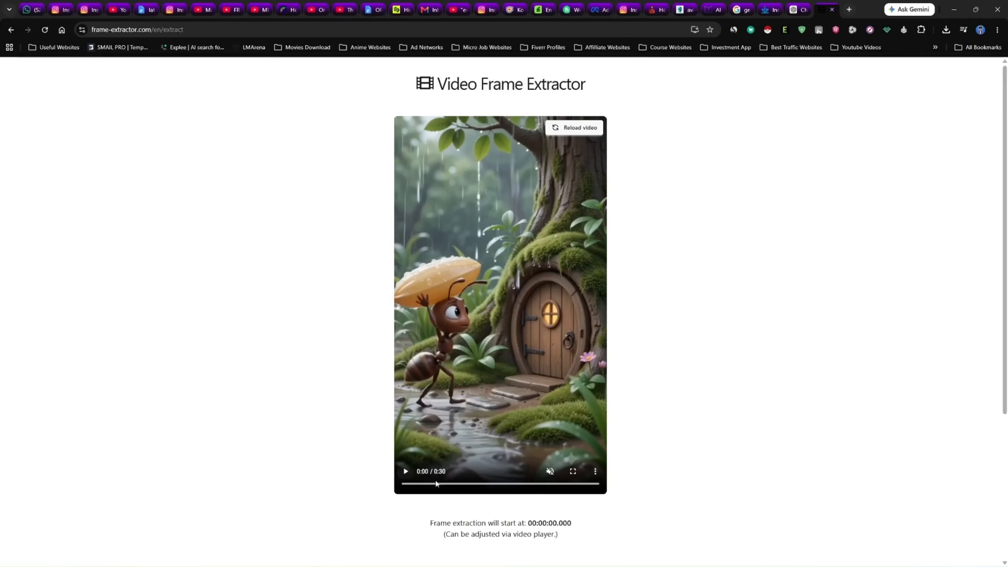
# Set the number of frames to 20 and the distance between frames to 1500 ms, and extract them.
pyautogui.scroll(-5, 239, 211)
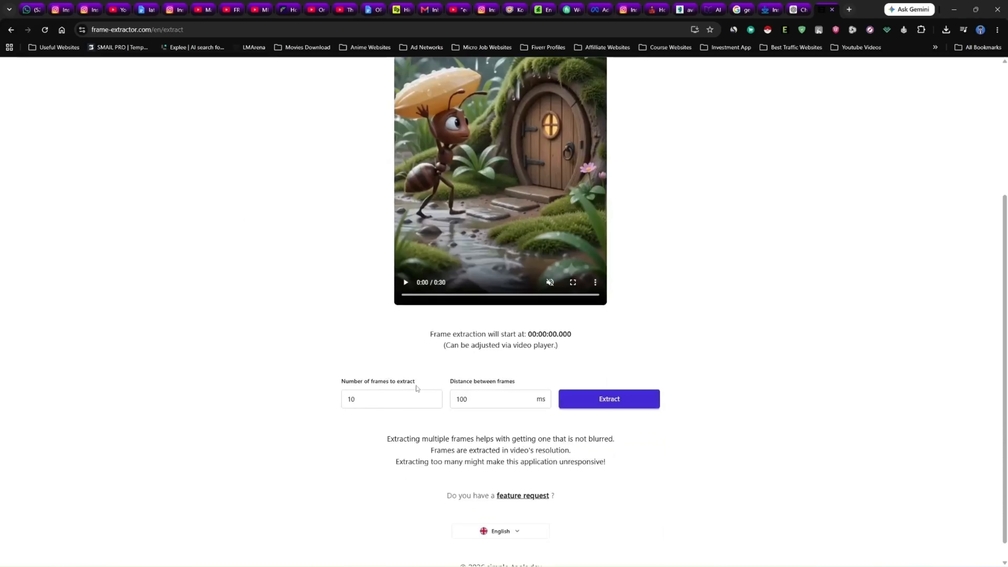
pyautogui.doubleClick(356, 393)
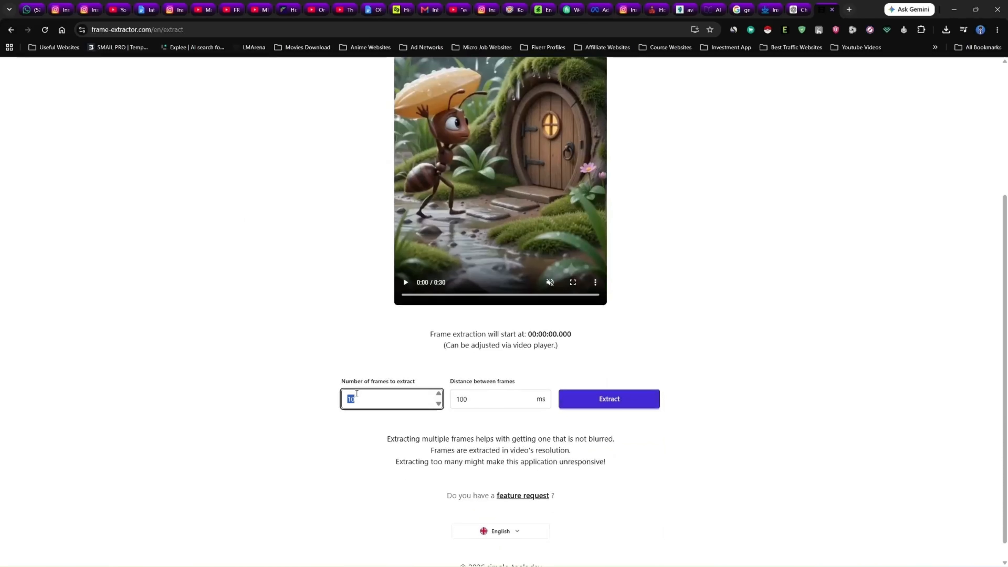
pyautogui.write('20')
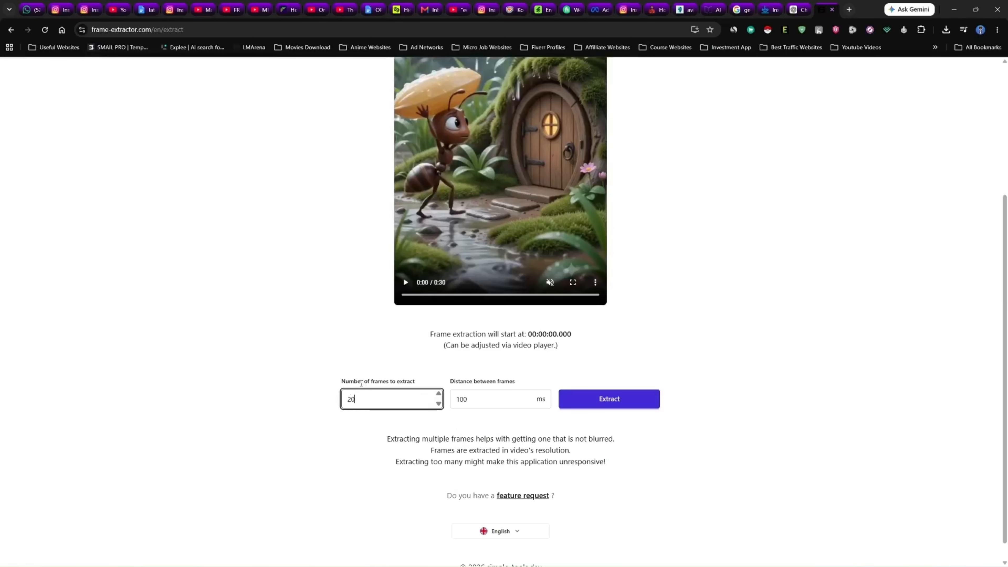
pyautogui.scroll(3, 398, 266)
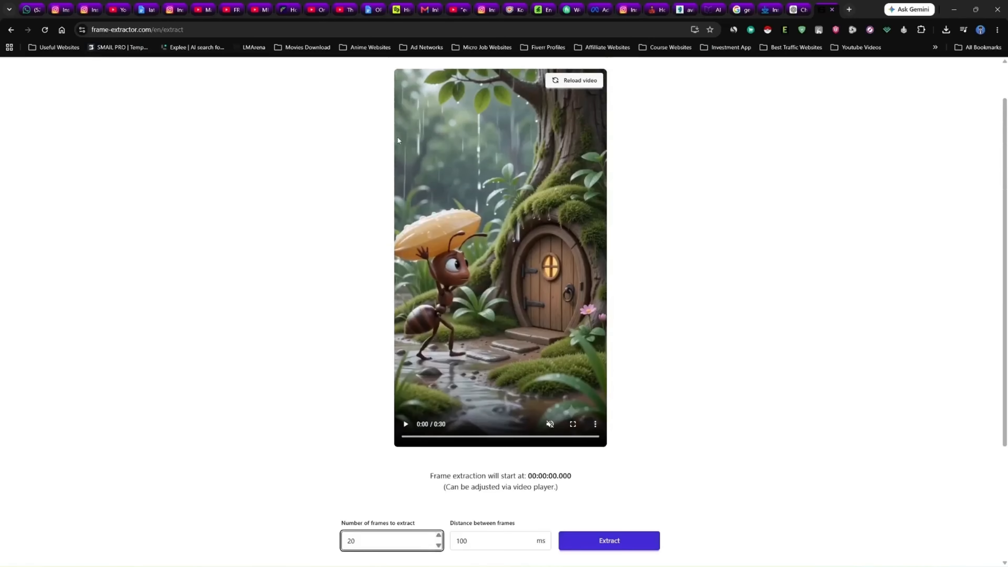
pyautogui.scroll(-3, 398, 140)
pyautogui.click(490, 396)
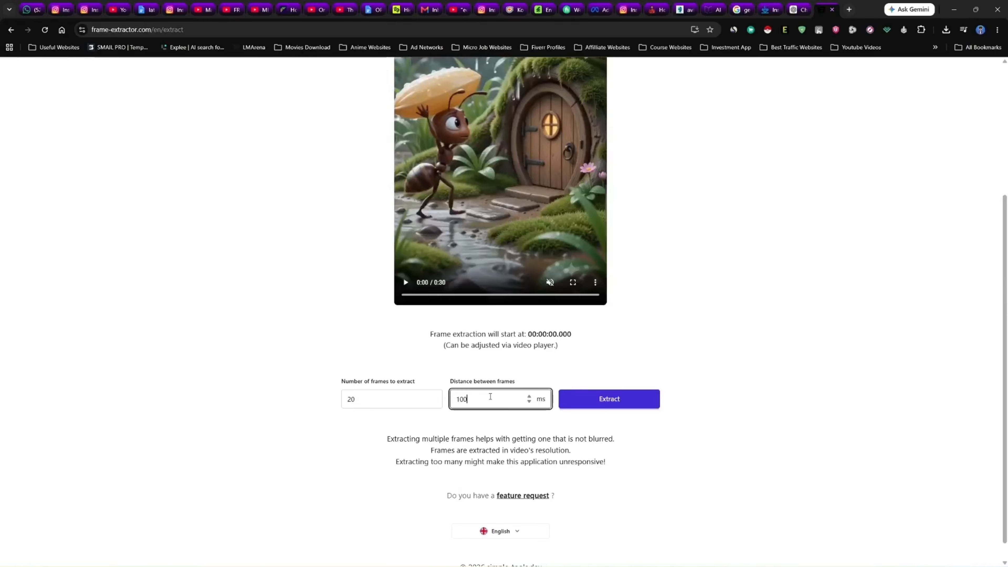
pyautogui.doubleClick(490, 397)
pyautogui.write('1500')
pyautogui.click(352, 340)
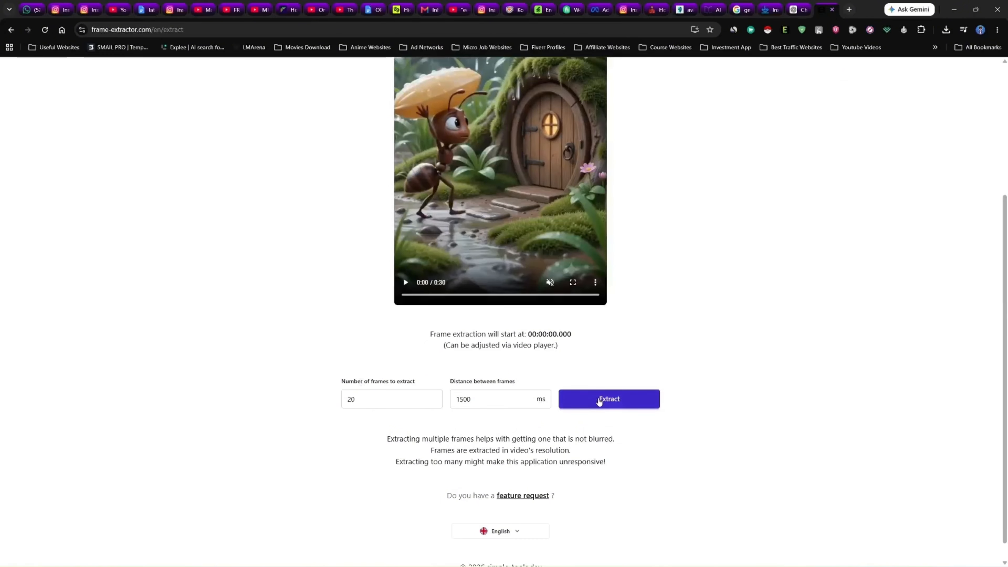
pyautogui.click(598, 399)
# Review the extracted frames and download all 20 of them as a ZIP.
pyautogui.scroll(-15, 224, 263)
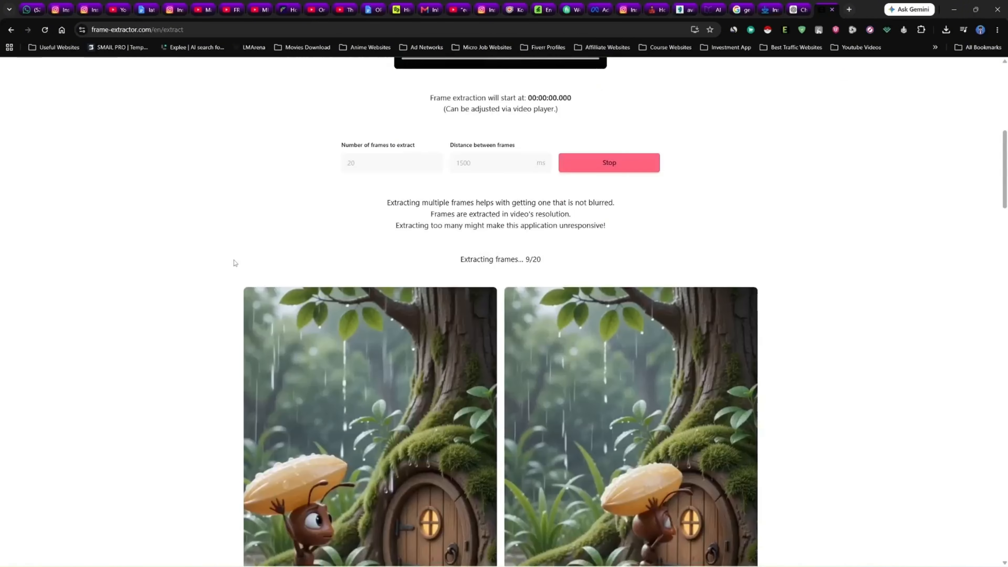
pyautogui.scroll(-20, 182, 211)
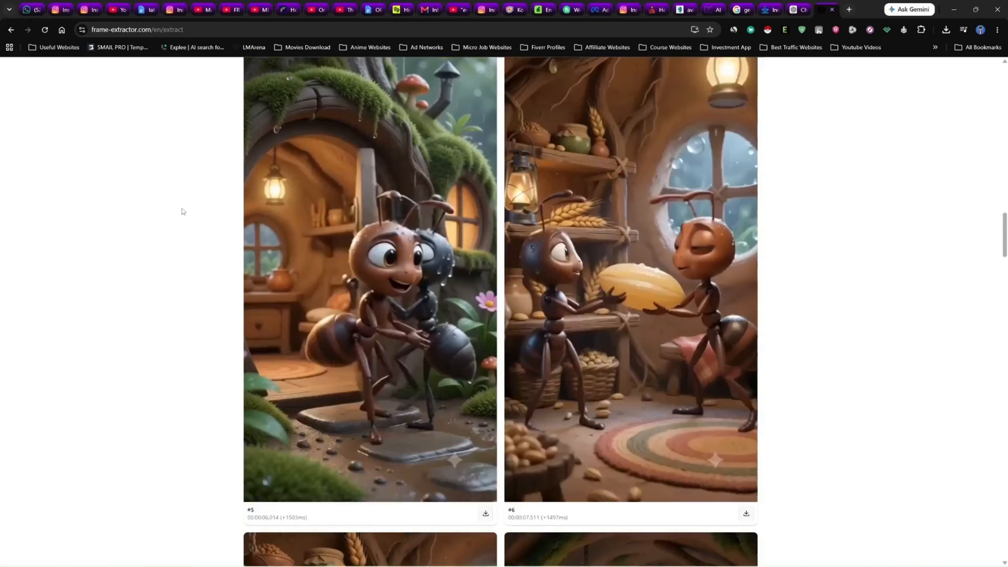
pyautogui.scroll(-20, 188, 203)
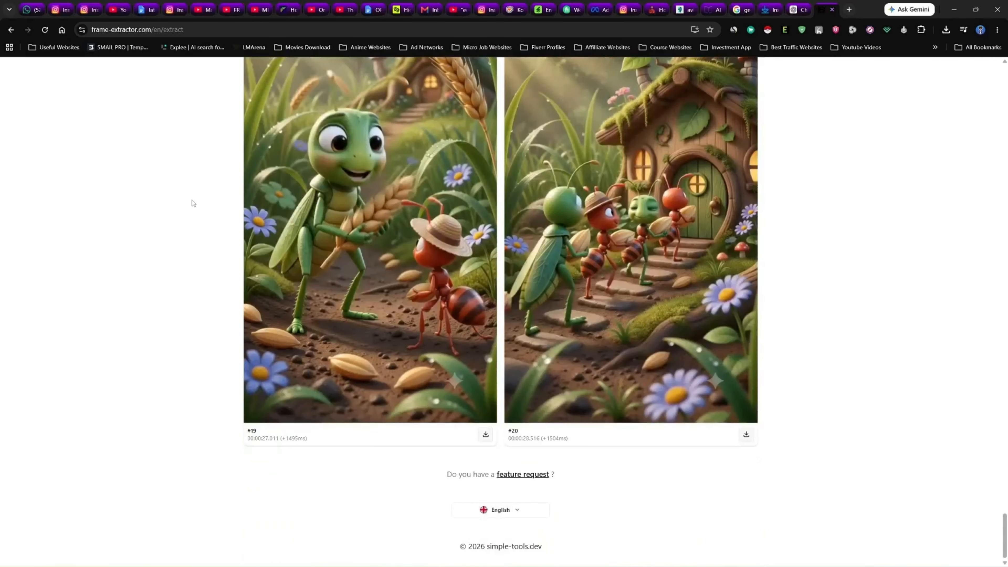
pyautogui.scroll(20, 193, 203)
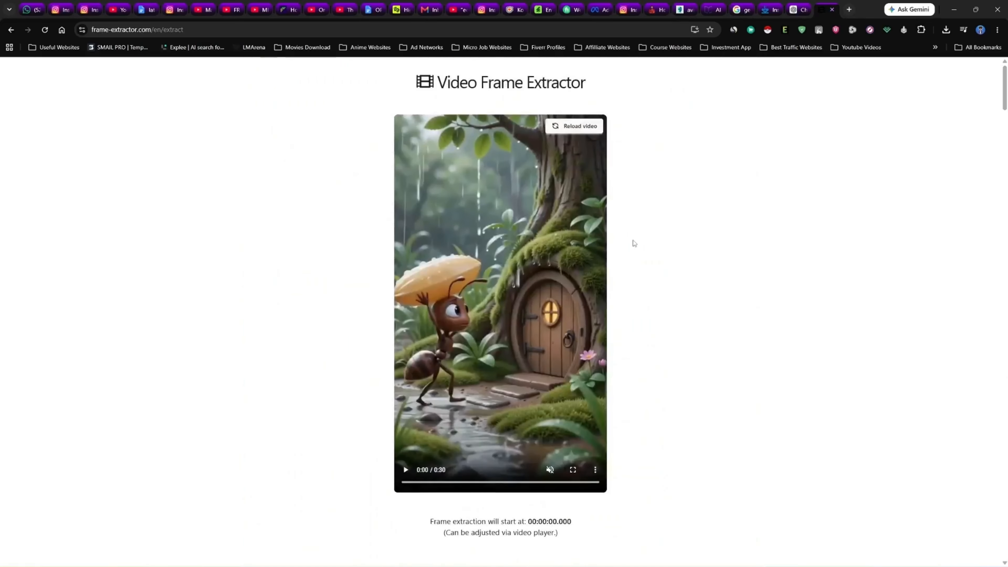
pyautogui.scroll(-10, 654, 270)
pyautogui.click(483, 263)
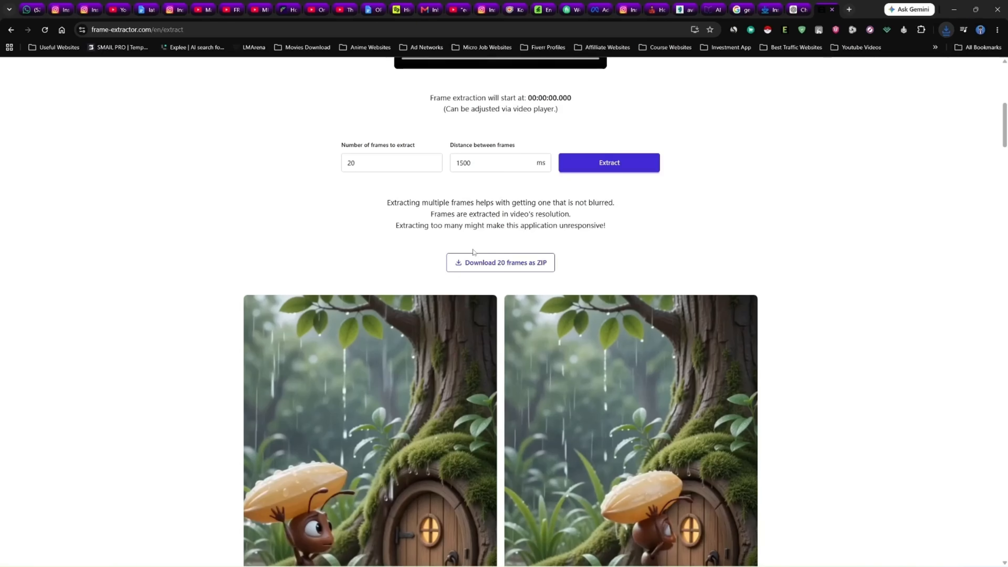
pyautogui.scroll(1, 408, 74)
pyautogui.scroll(-5, 403, 88)
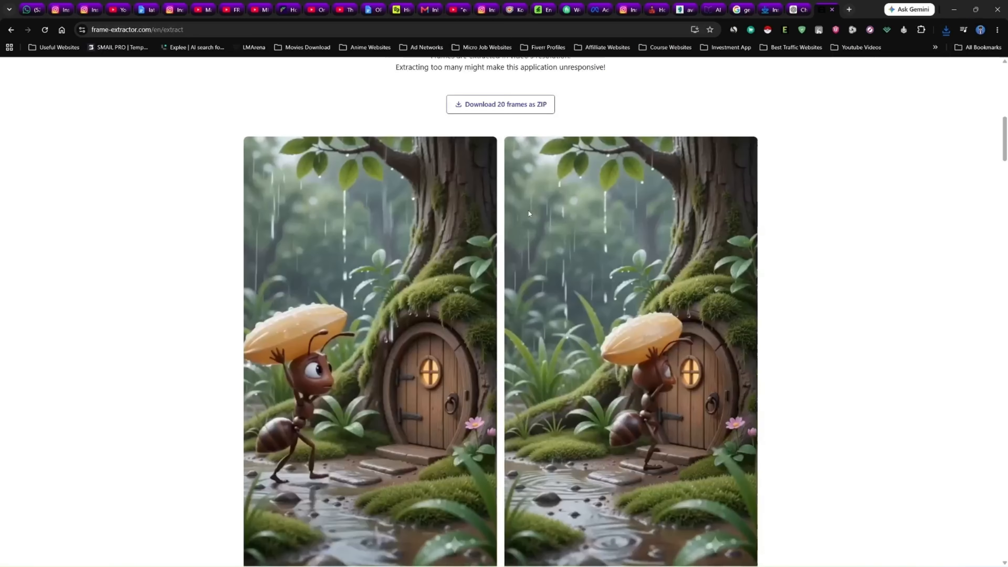
pyautogui.scroll(1, 342, 285)
pyautogui.scroll(8, 343, 285)
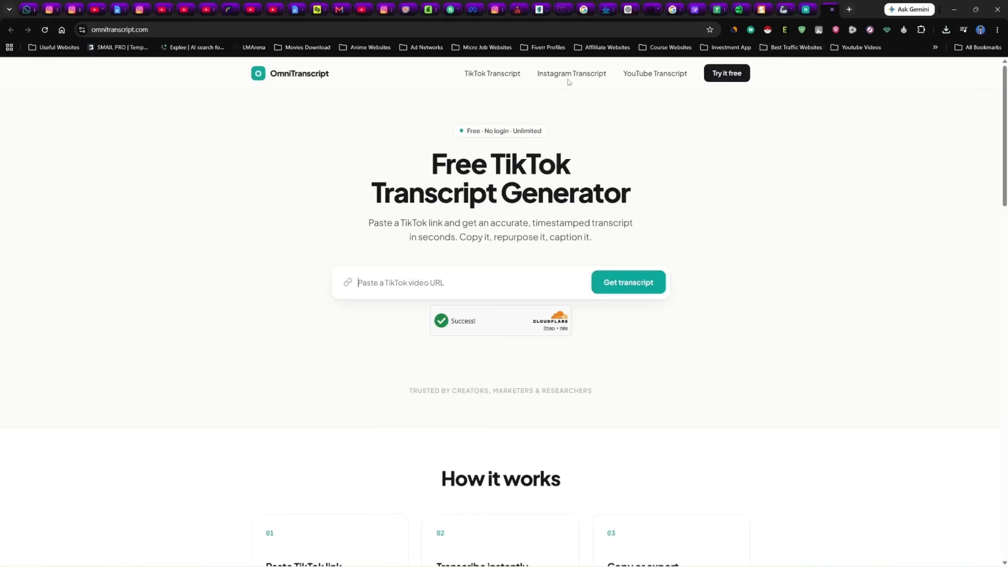
pyautogui.click(413, 284)
pyautogui.write('https://omnitranscript.com/instagram-transcript')
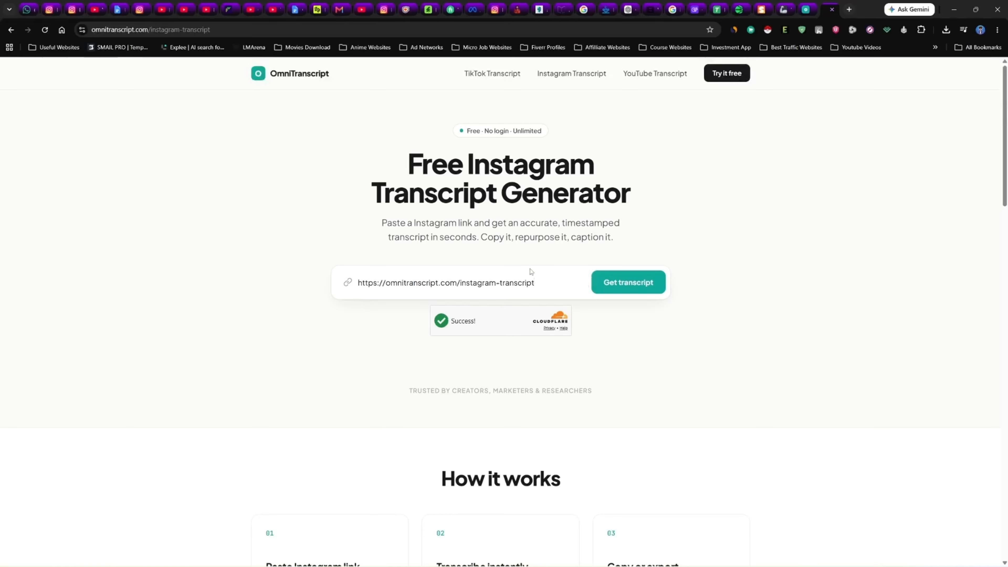
pyautogui.hotkey('ctrl', 'z')
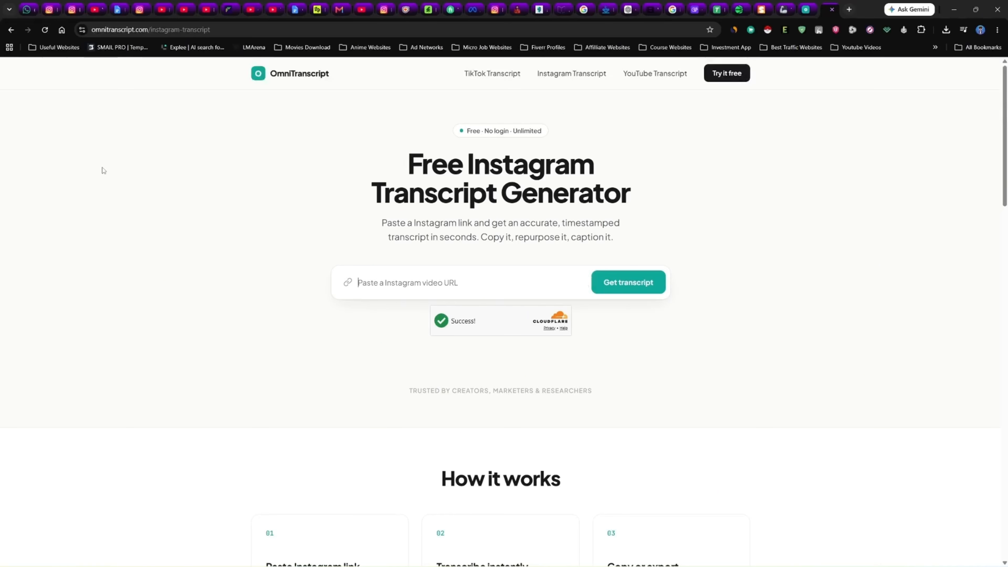
# Copy the ant reel's link from its Instagram tab and request its transcript in OmniTranscript's Instagram generator.
pyautogui.click(52, 9)
pyautogui.rightClick(160, 32)
pyautogui.hotkey('ctrl', 'c')
pyautogui.click(191, 121)
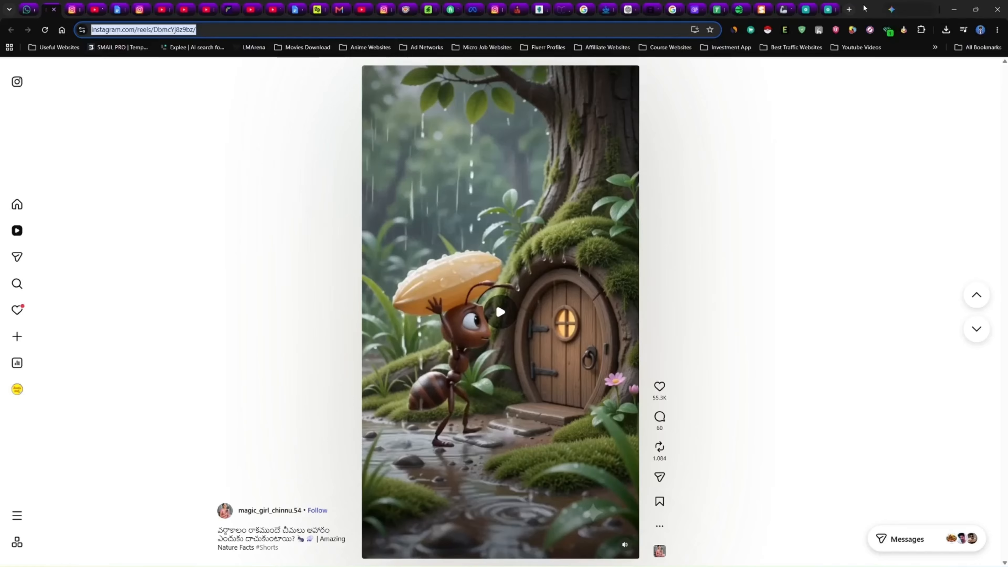
pyautogui.click(833, 6)
pyautogui.hotkey('ctrl', 'v')
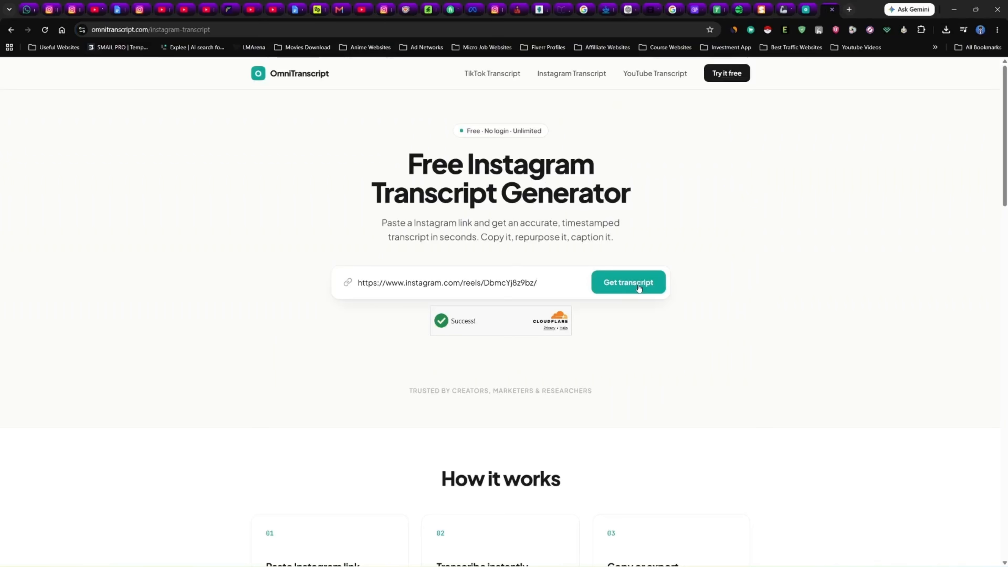
pyautogui.click(642, 285)
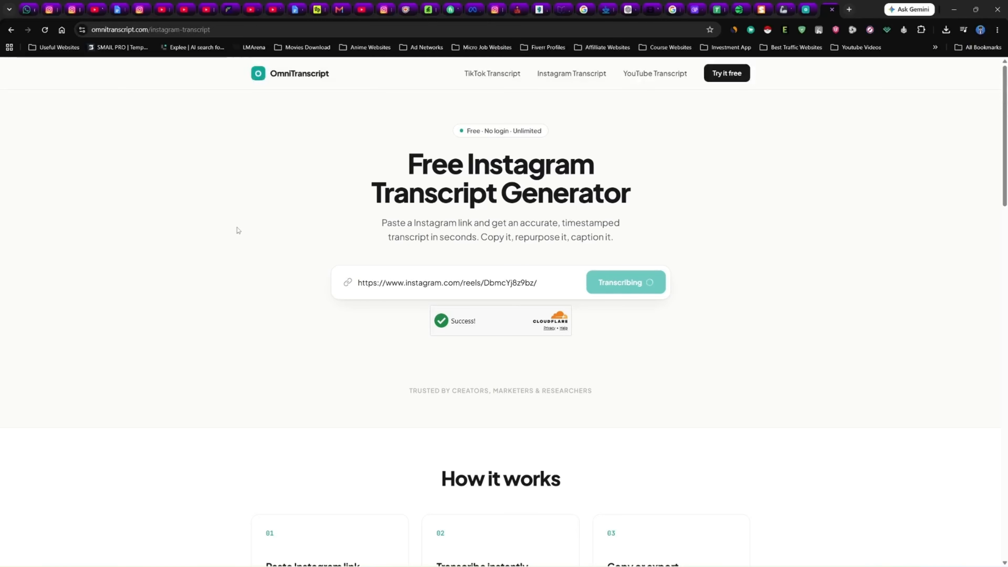
# Copy the generated transcript and paste it into easytelugutyping.com in a new tab, replacing the existing text.
pyautogui.scroll(-5, 238, 229)
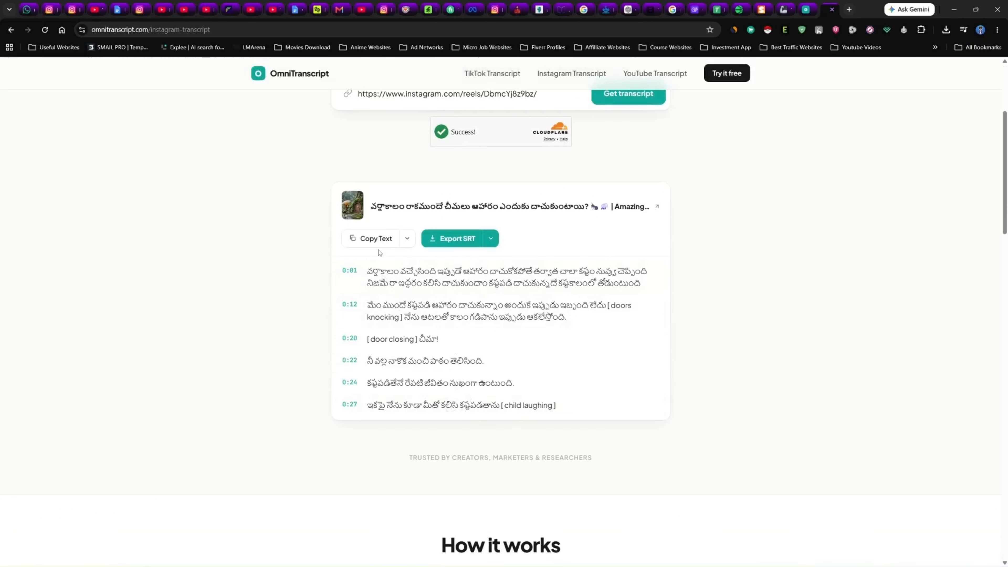
pyautogui.click(384, 244)
pyautogui.click(849, 9)
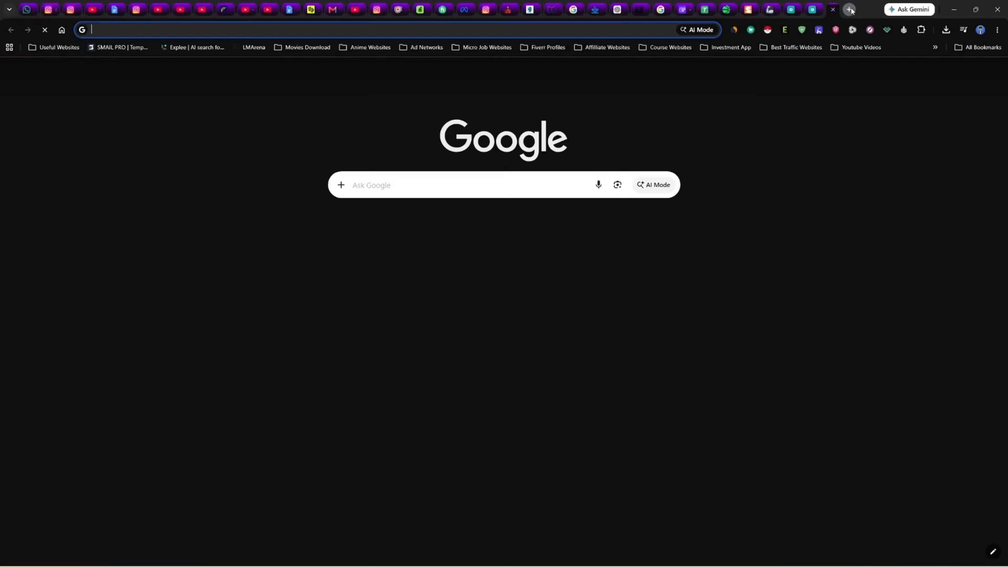
pyautogui.write('telugu')
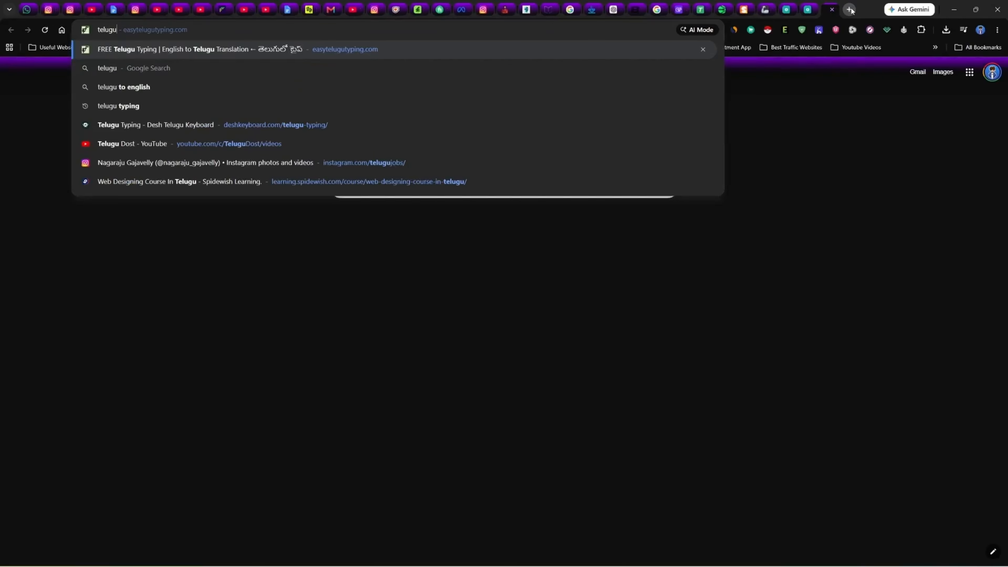
pyautogui.press('Return')
pyautogui.hotkey('ctrl', 'v')
pyautogui.hotkey('ctrl', 'a')
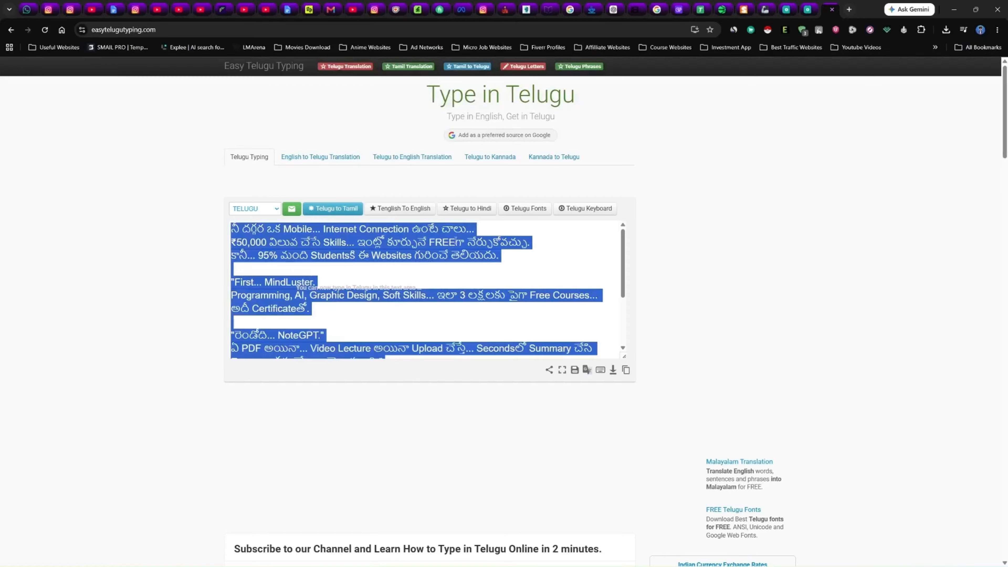
pyautogui.hotkey('ctrl', 'v')
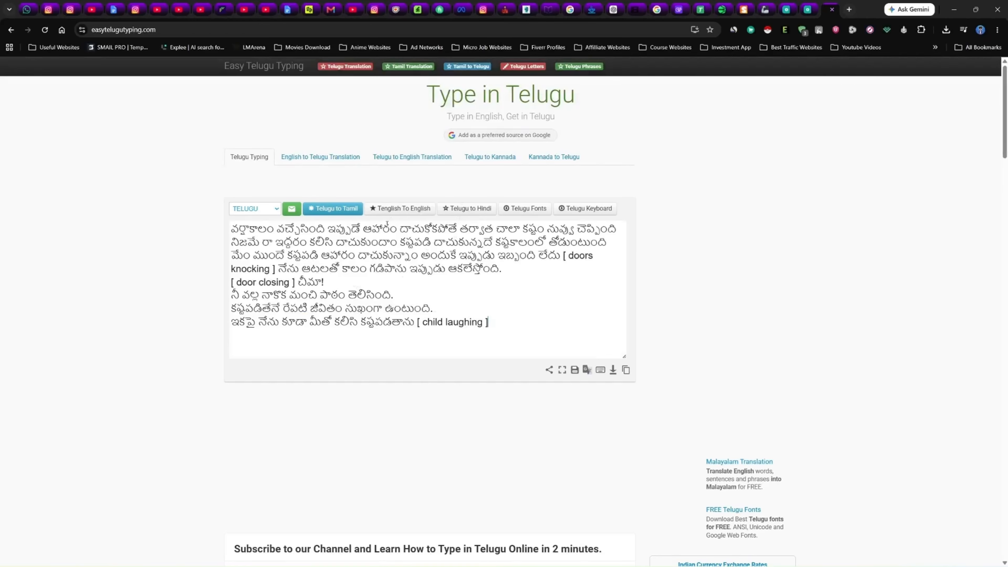
# Rearrange the transcript's line breaks into shorter dialogue lines and copy the full Telugu text.
pyautogui.hotkey('ctrl', 'a')
pyautogui.hotkey('ctrl', 'v')
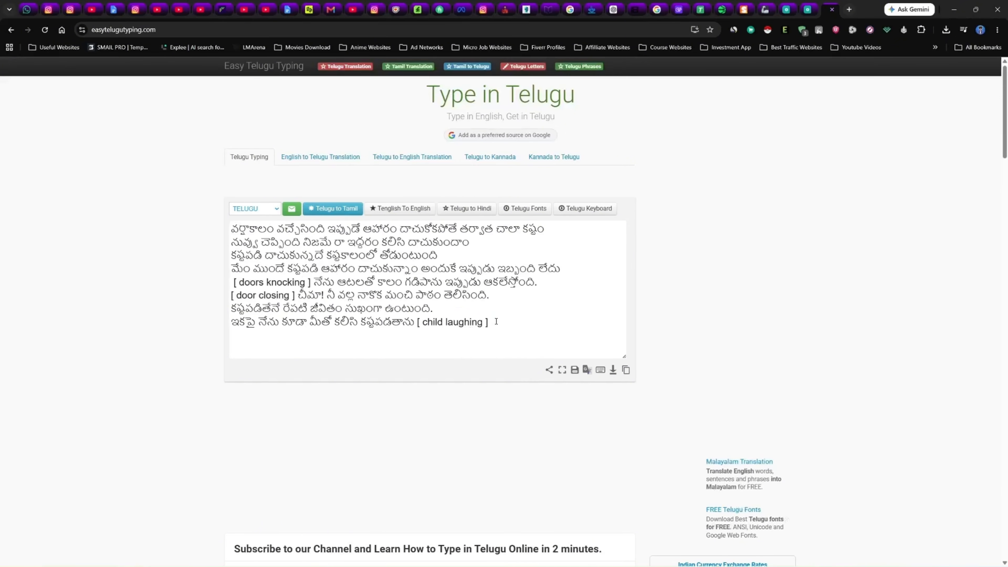
pyautogui.moveTo(495, 323); pyautogui.dragTo(226, 231)
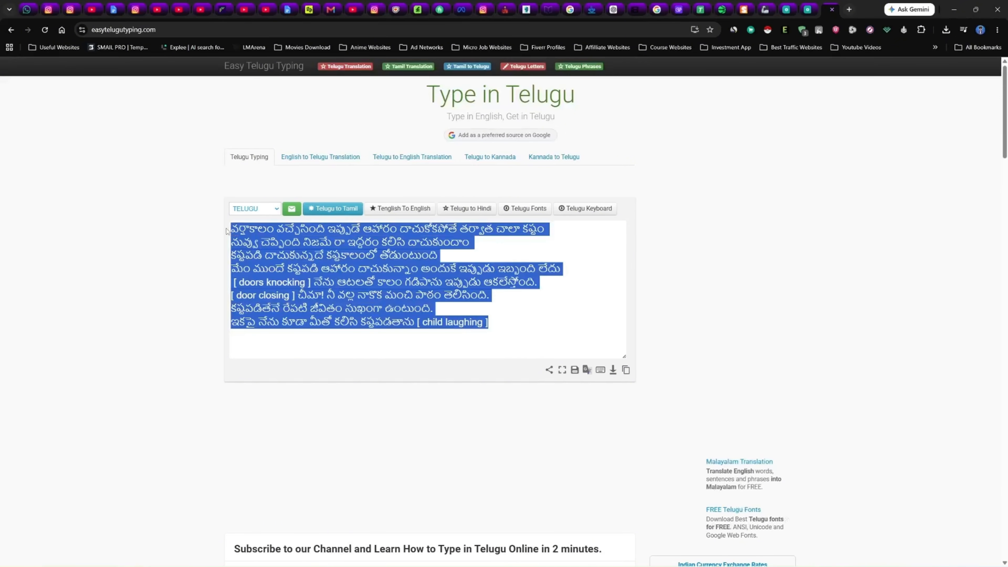
pyautogui.click(328, 245)
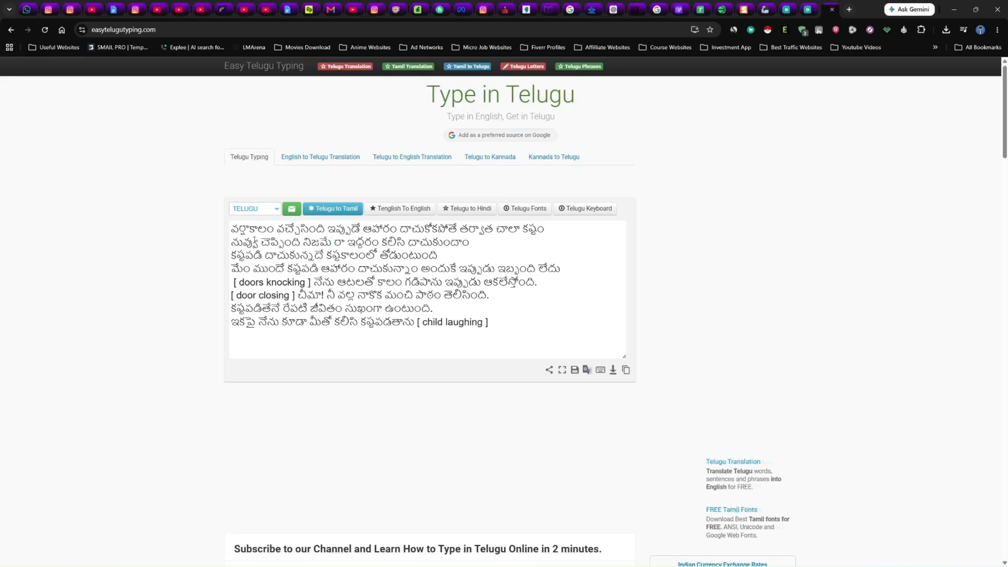
pyautogui.moveTo(232, 229); pyautogui.dragTo(538, 330)
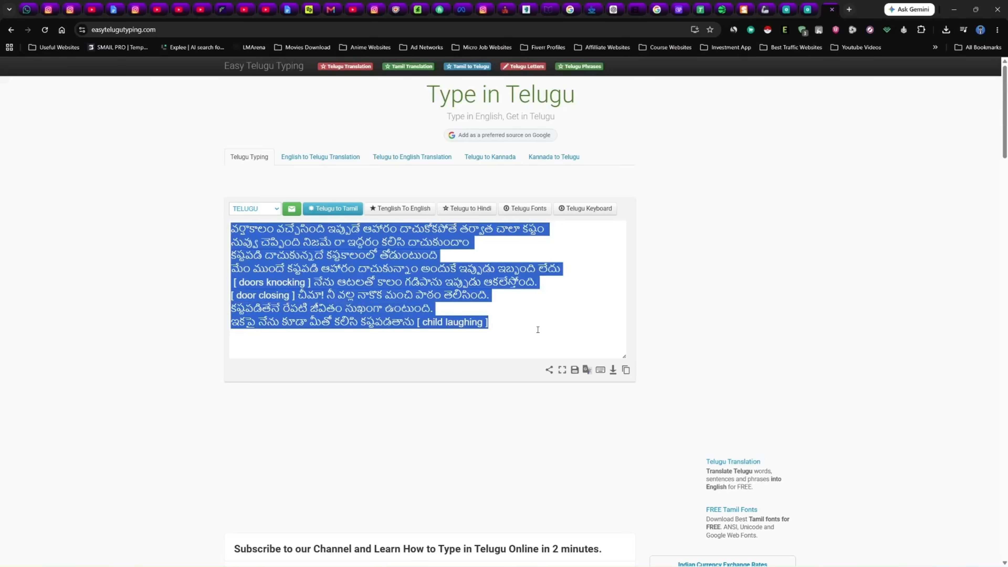
pyautogui.rightClick(392, 246)
pyautogui.click(438, 308)
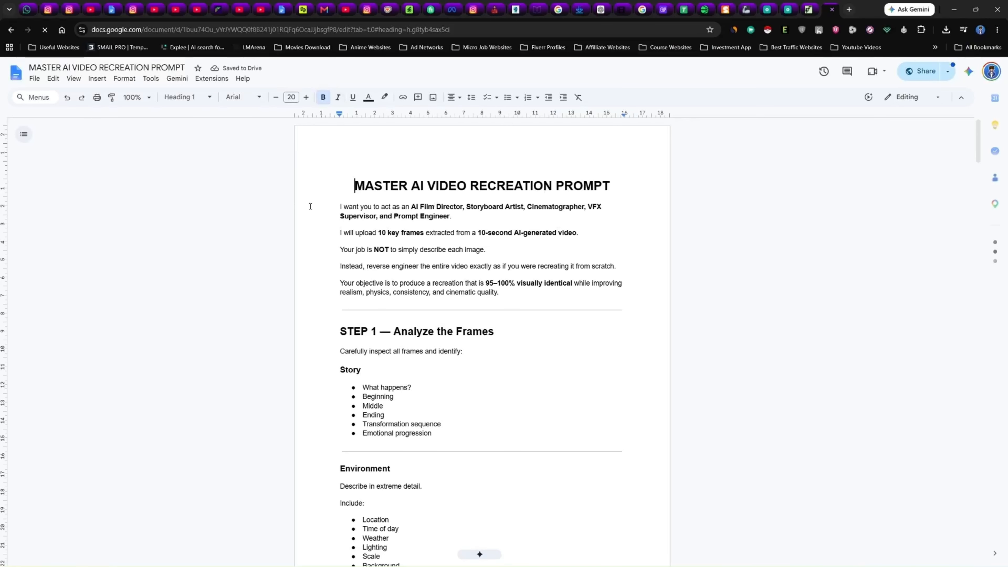
# Copy the body of the MASTER AI VIDEO RECREATION PROMPT document and paste it into a new ChatGPT chat.
pyautogui.moveTo(342, 208); pyautogui.dragTo(485, 360)
pyautogui.scroll(-20, 380, 298)
pyautogui.scroll(-20, 399, 364)
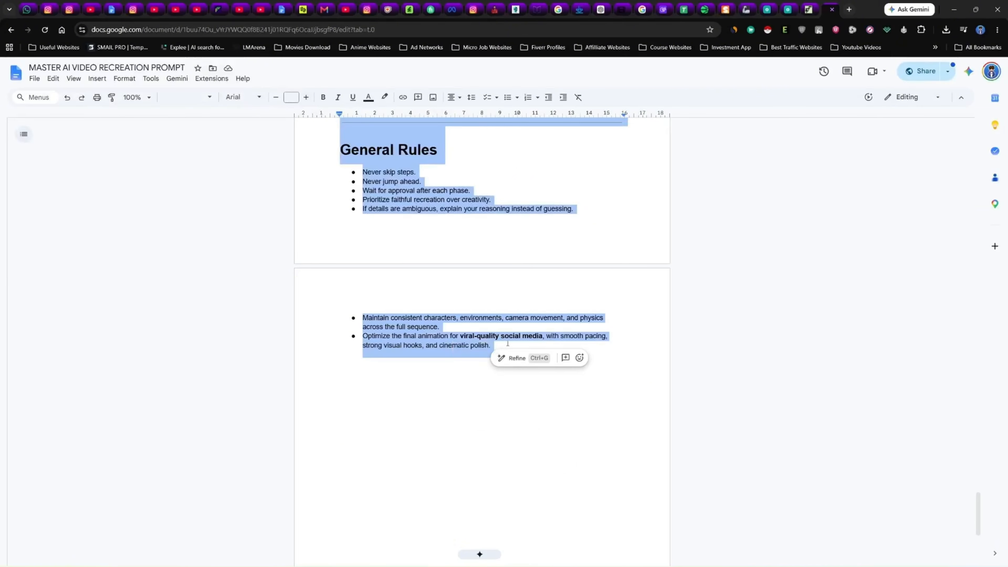
pyautogui.click(515, 336)
pyautogui.click(601, 4)
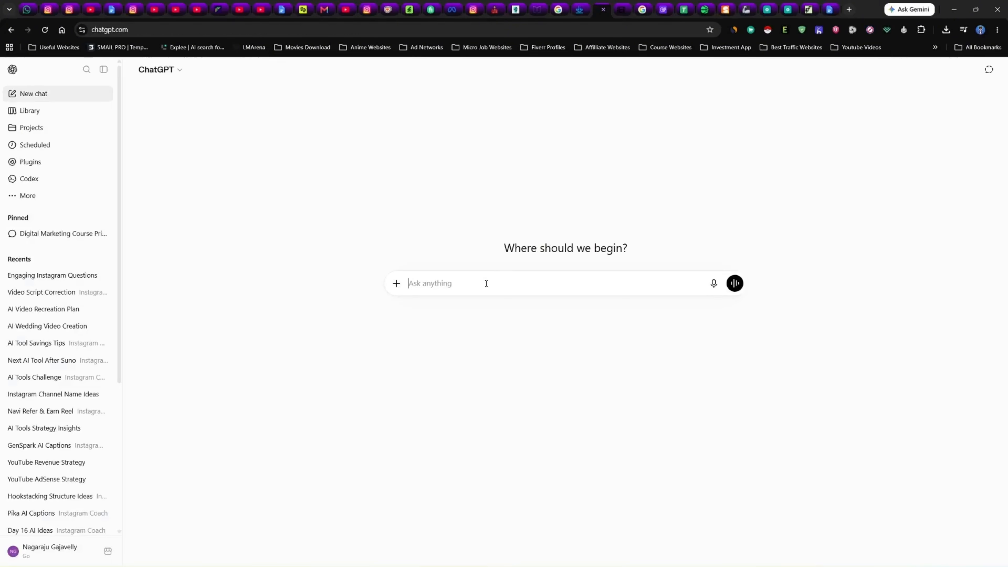
pyautogui.hotkey('ctrl', 'v')
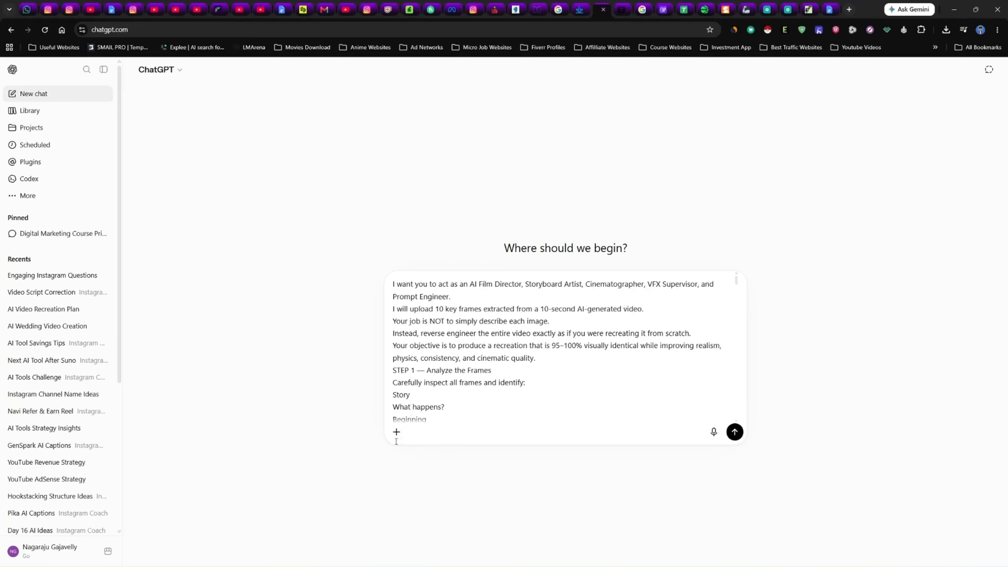
# Extract the Video Frame Extractor ZIP in Downloads and attach frames 01.png to 20.png to the chat.
pyautogui.click(403, 434)
pyautogui.click(432, 461)
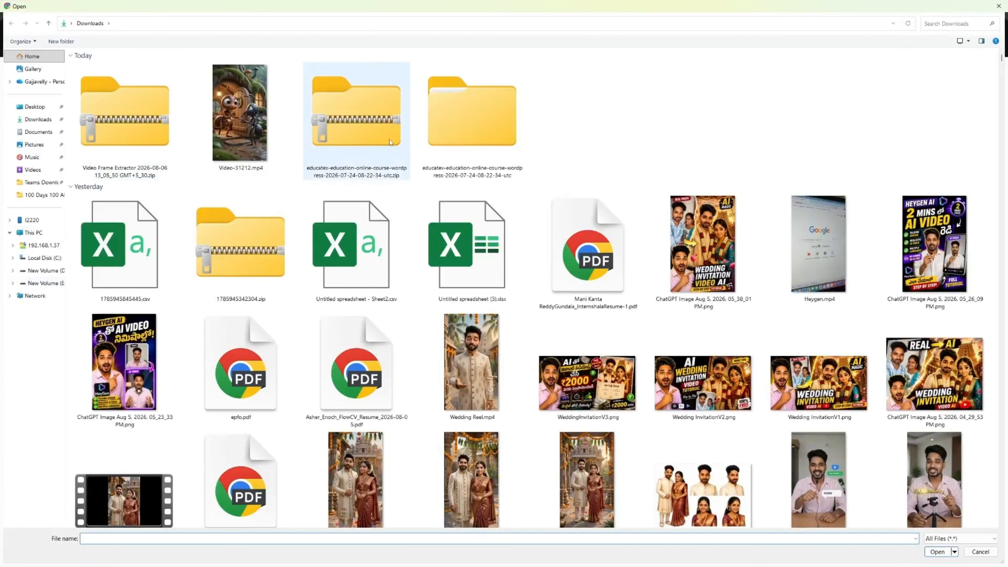
pyautogui.click(119, 127)
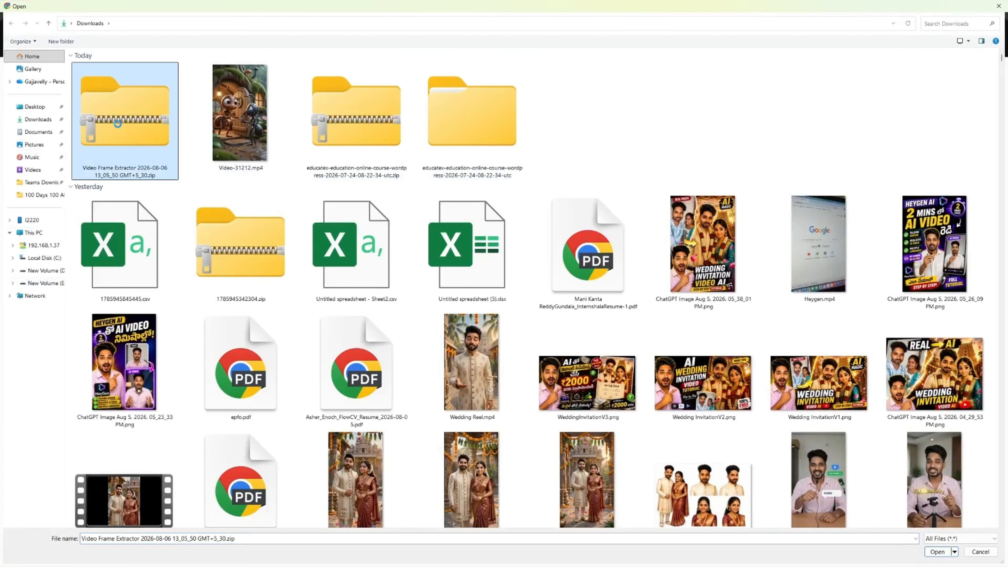
pyautogui.rightClick(117, 124)
pyautogui.click(158, 259)
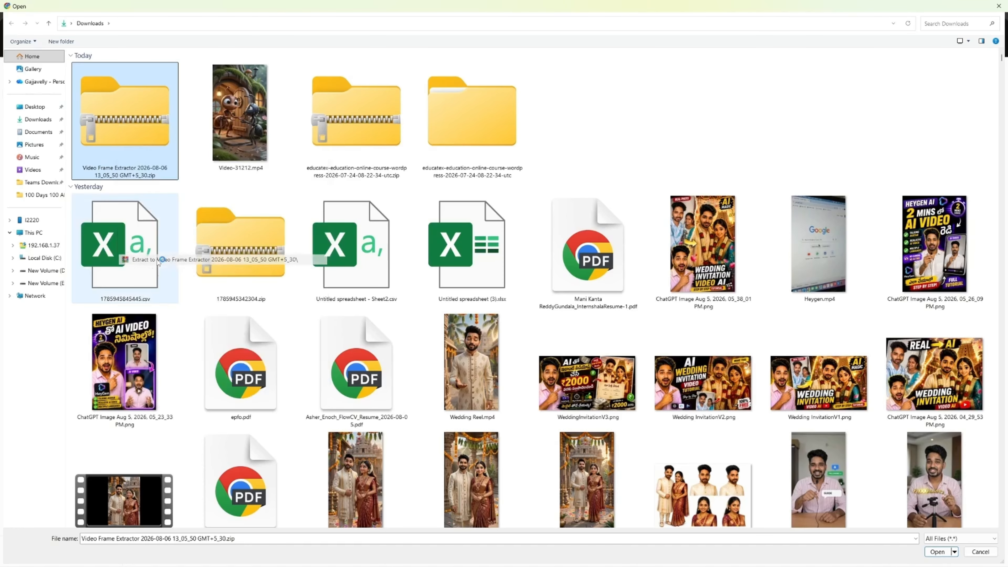
pyautogui.doubleClick(624, 113)
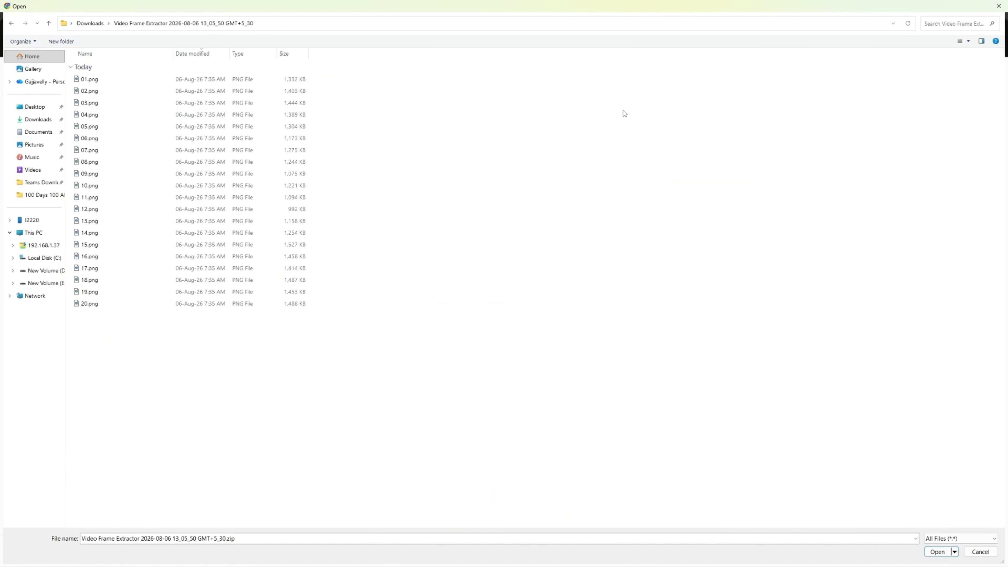
pyautogui.moveTo(363, 83); pyautogui.dragTo(145, 303)
pyautogui.click(934, 551)
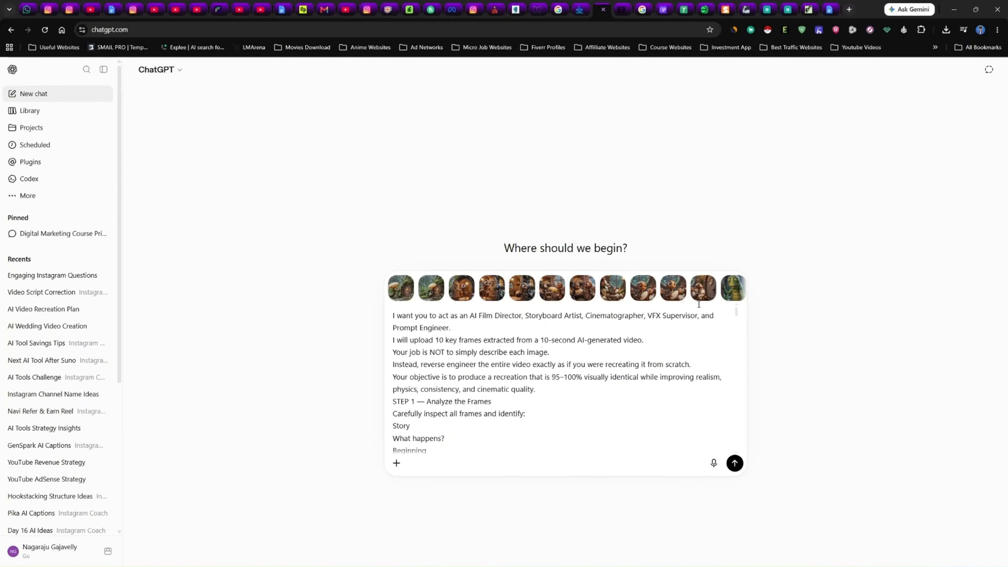
# Append "Dialogues:" to the end of the prompt, followed by the Telugu transcript copied from easytelugutyping.com.
pyautogui.scroll(-20, 452, 382)
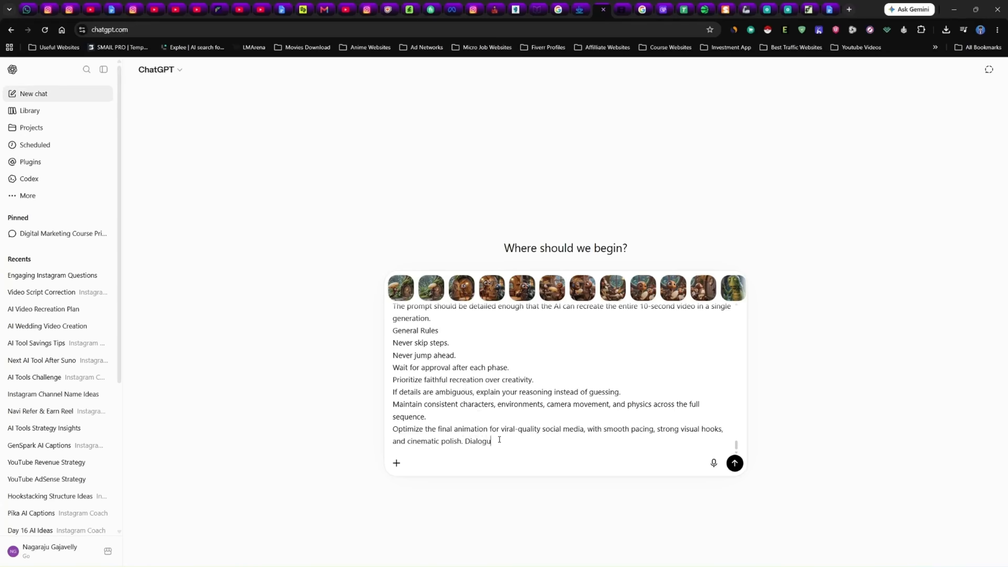
pyautogui.click(813, 7)
pyautogui.moveTo(488, 322); pyautogui.dragTo(221, 236)
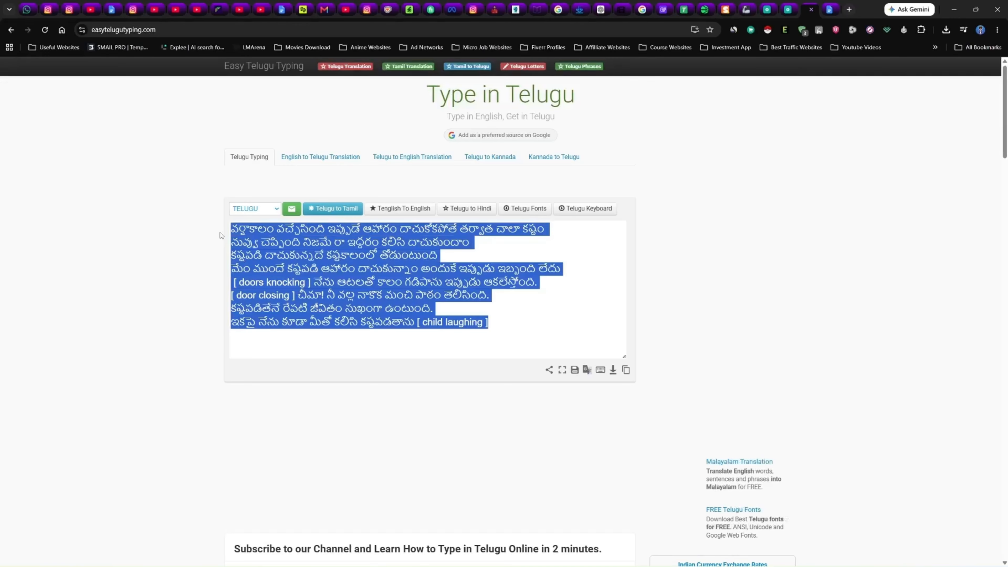
pyautogui.click(829, 8)
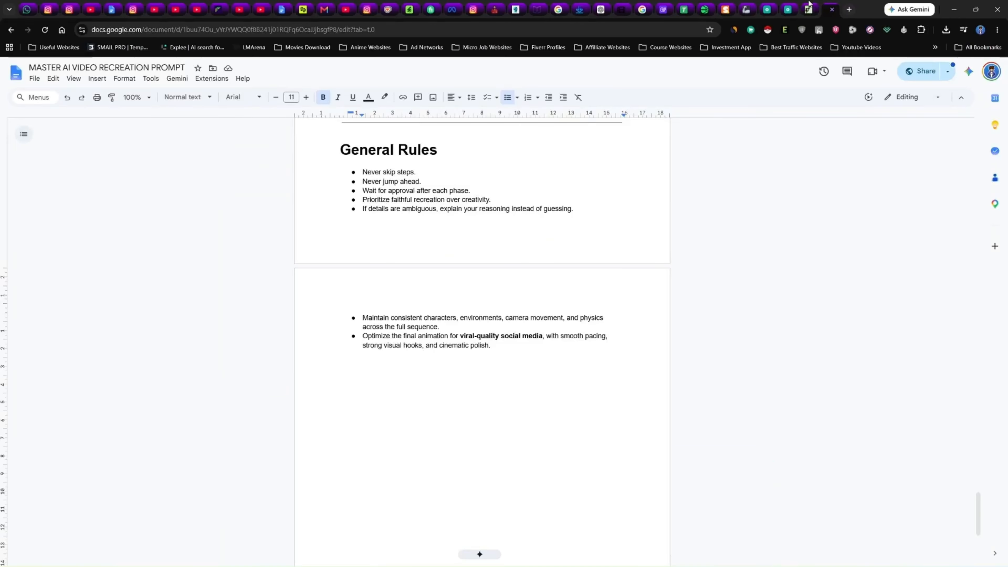
pyautogui.click(811, 9)
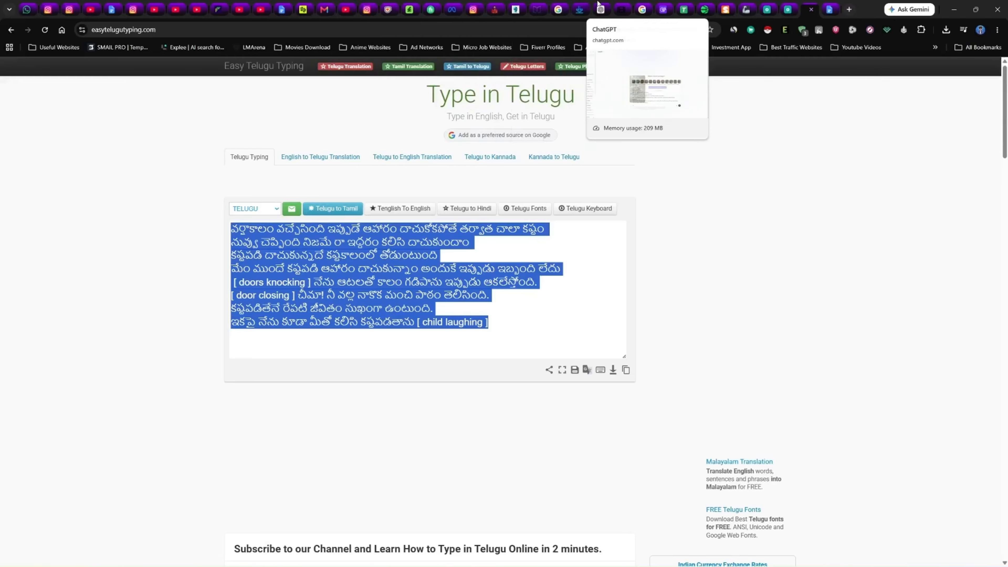
pyautogui.moveTo(601, 8); pyautogui.dragTo(831, 9)
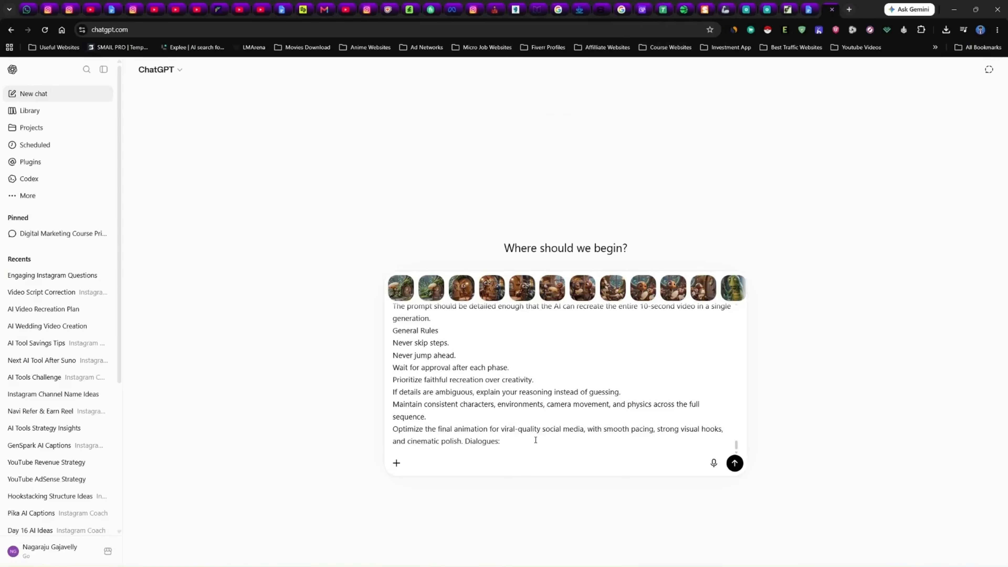
pyautogui.hotkey('ctrl', 'v')
# Set the prompt's key frame count to 20 and select the first digit of the 10-second video length for editing.
pyautogui.scroll(10, 520, 421)
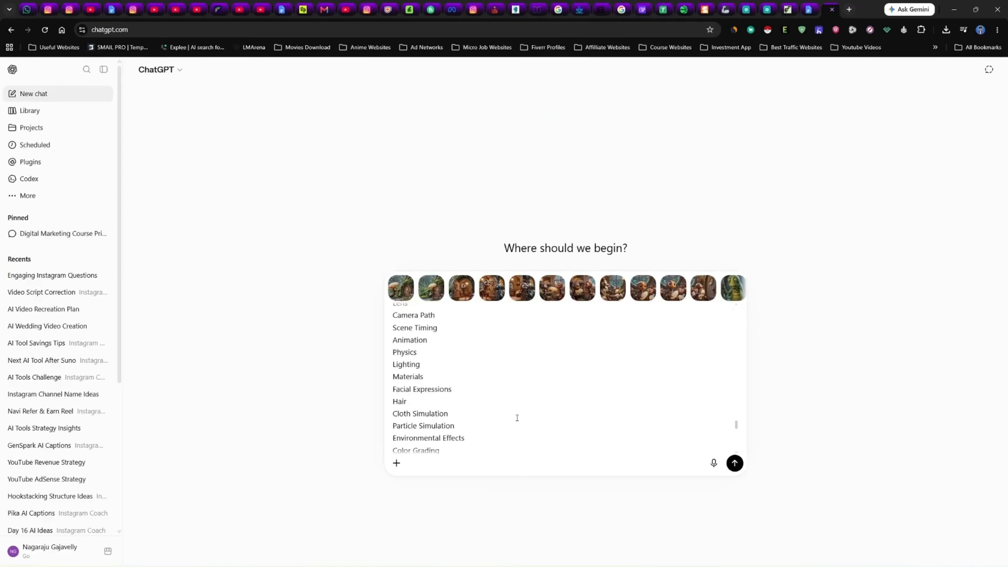
pyautogui.scroll(10, 517, 418)
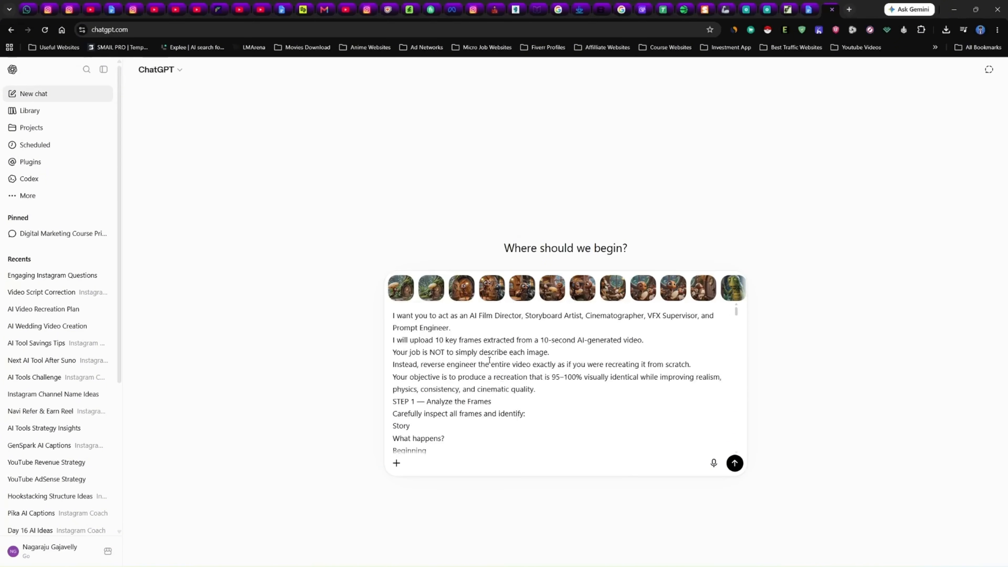
pyautogui.moveTo(444, 336); pyautogui.dragTo(439, 338)
pyautogui.write('20')
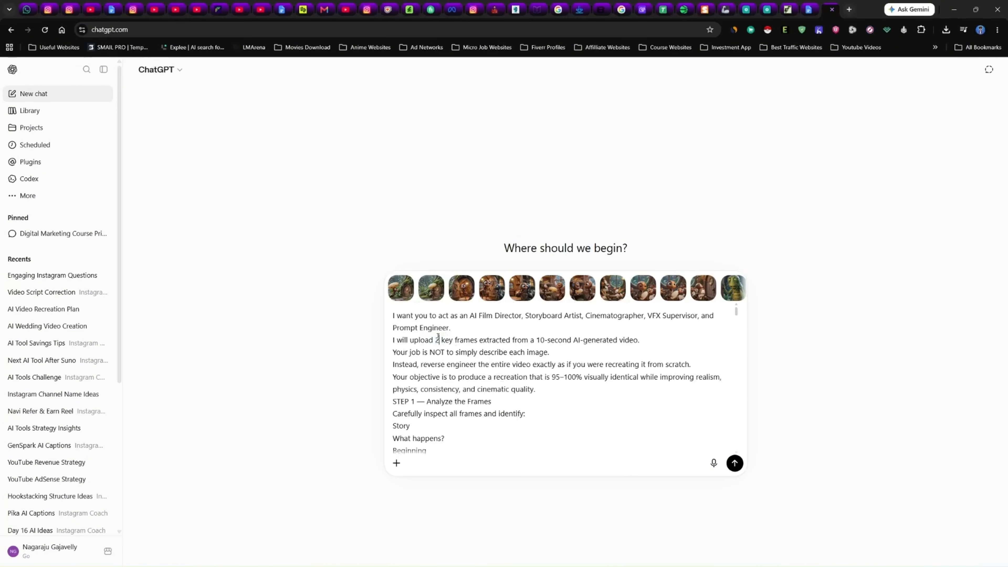
pyautogui.moveTo(545, 341); pyautogui.dragTo(540, 340)
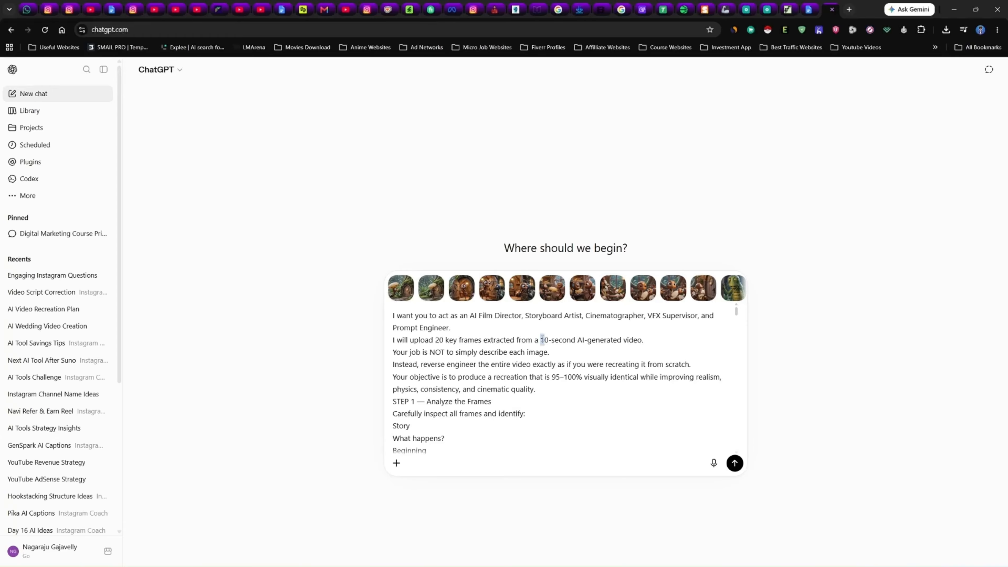
# Send the message "first lets create a character sheet, gnerate the image with characters for video reference" in the ant video chat.
pyautogui.scroll(-15, 563, 373)
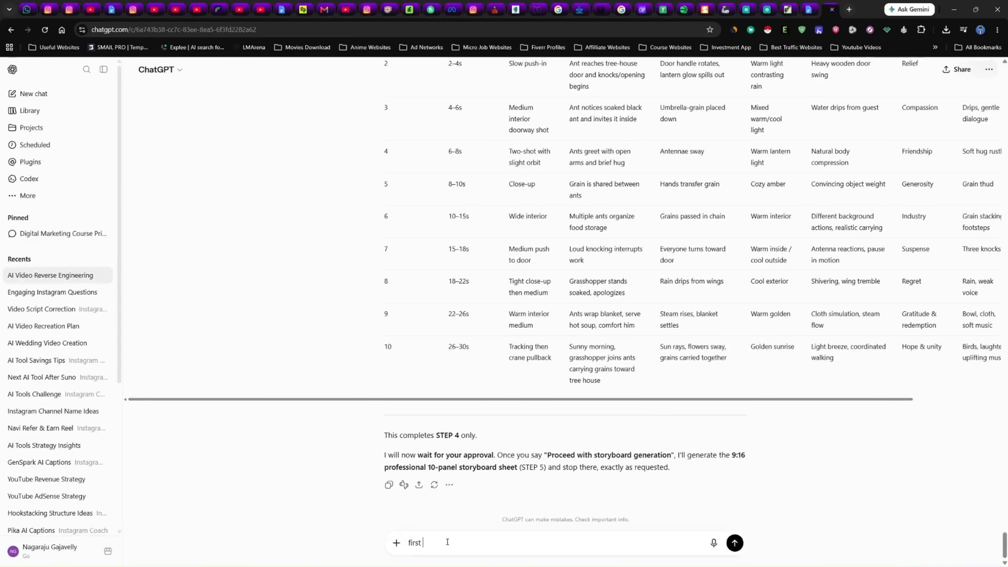
pyautogui.write('lets create a character sheet, gnerate ')
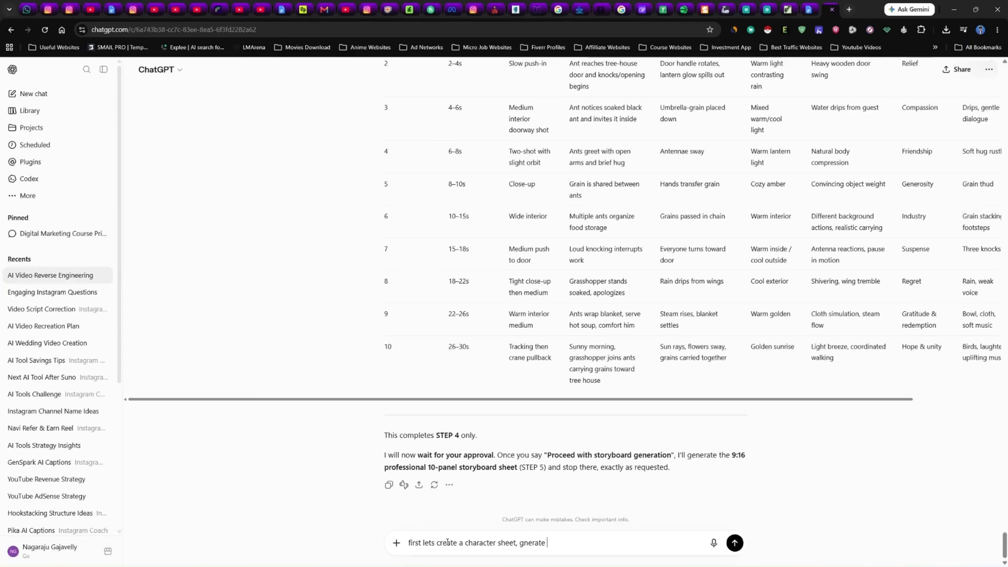
pyautogui.write('the image with characters for')
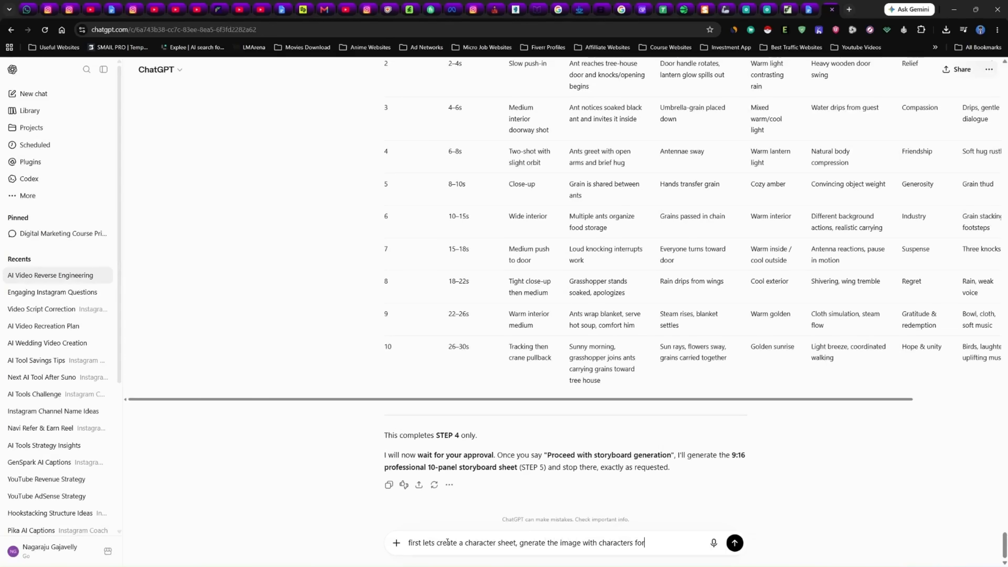
pyautogui.write(' video reference')
pyautogui.press('Return')
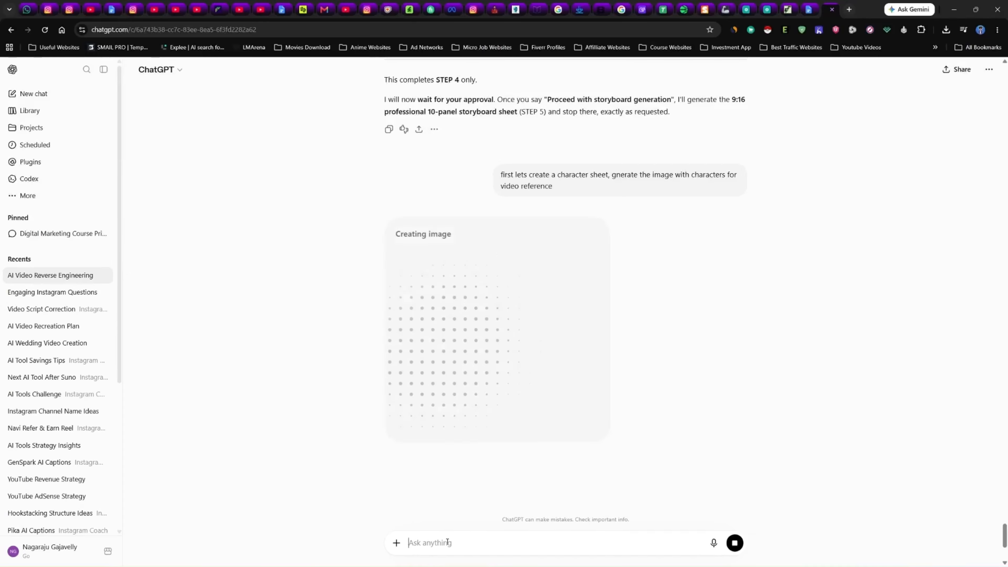
# Open the generated Ant & Grasshopper character sheet at full size, download it, and return to the chat.
pyautogui.click(492, 315)
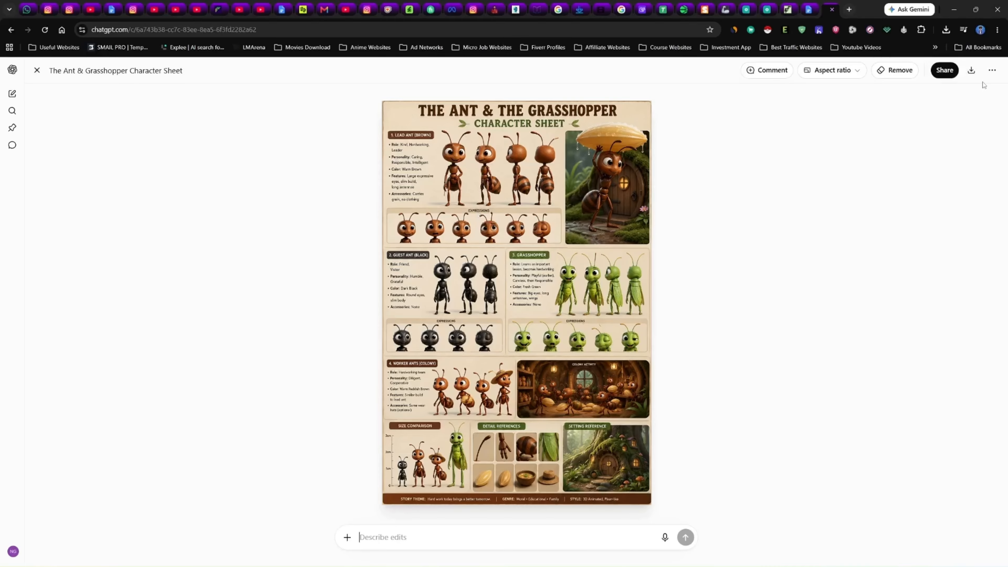
pyautogui.click(972, 70)
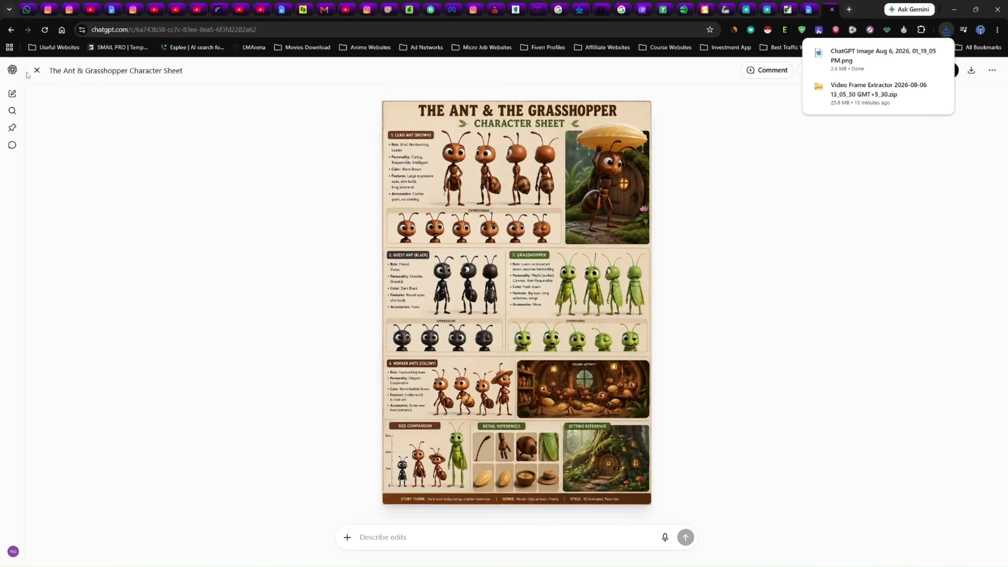
pyautogui.click(37, 70)
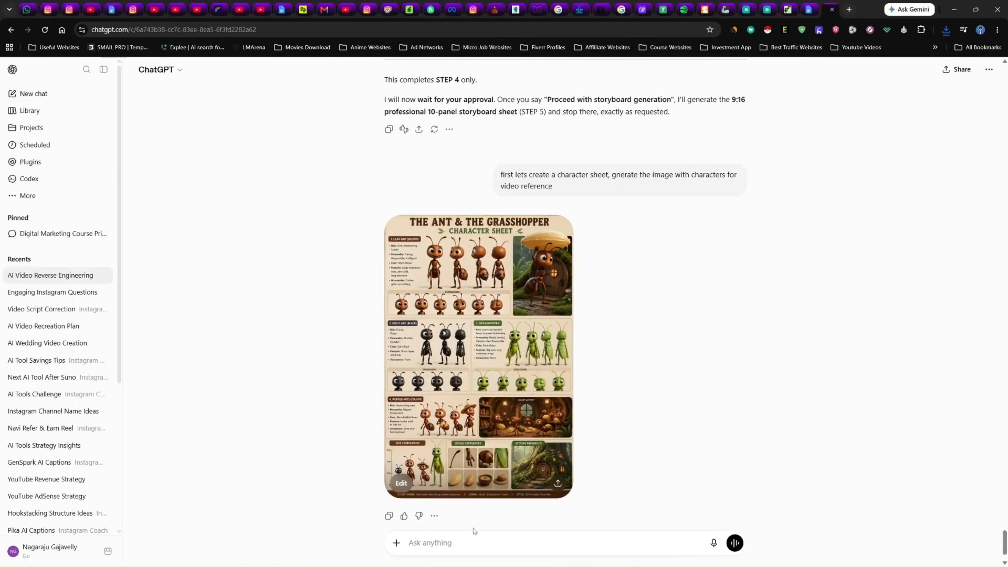
# Send the message "proceed and give me prompts for scene 1, 2, 3 based on this reference image character sheet".
pyautogui.click(477, 542)
pyautogui.write('proceed and give me promp')
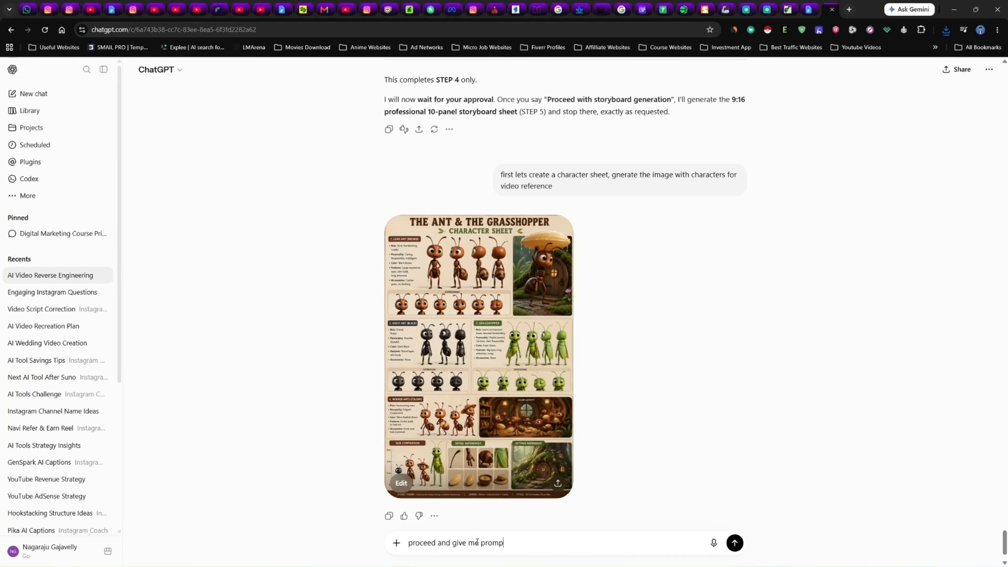
pyautogui.write('ts for scene 1, 2, 3 based on this refer')
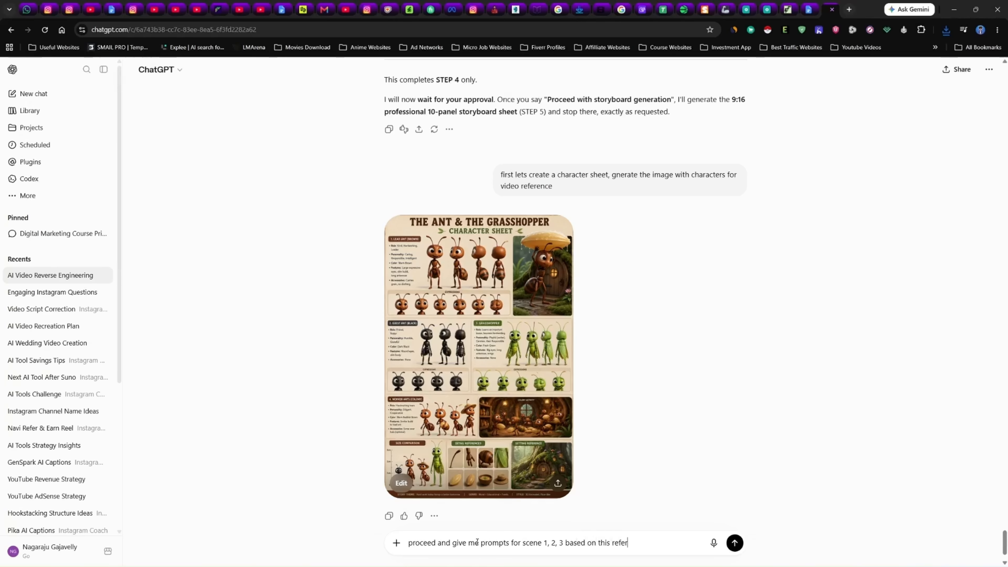
pyautogui.write('ence image character sheet')
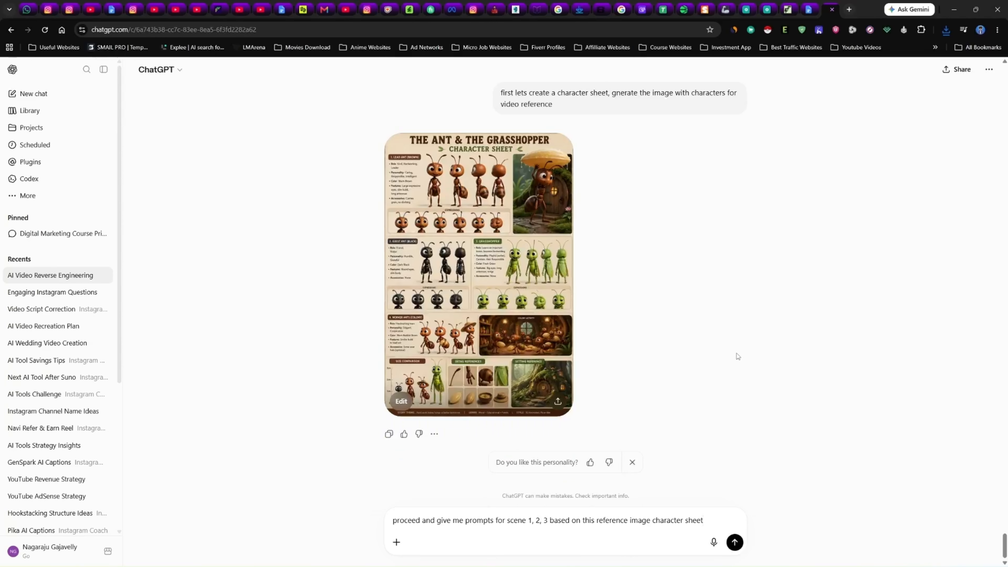
pyautogui.press('Return')
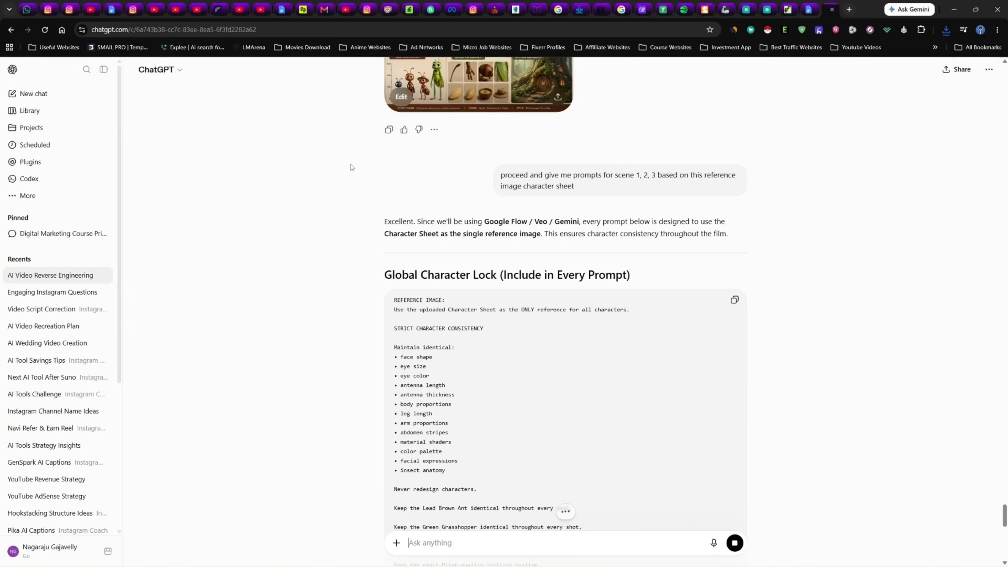
# Review the global character lock and the prompts, dialogues and durations written for scenes 1, 2 and 3.
pyautogui.scroll(-8, 352, 166)
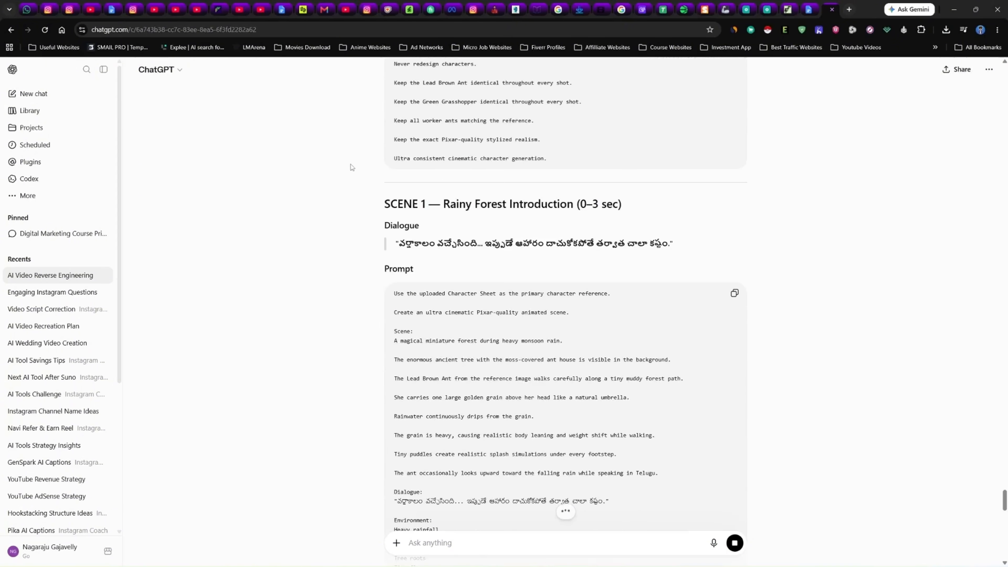
pyautogui.scroll(-6, 349, 219)
pyautogui.scroll(12, 349, 218)
pyautogui.scroll(-5, 349, 220)
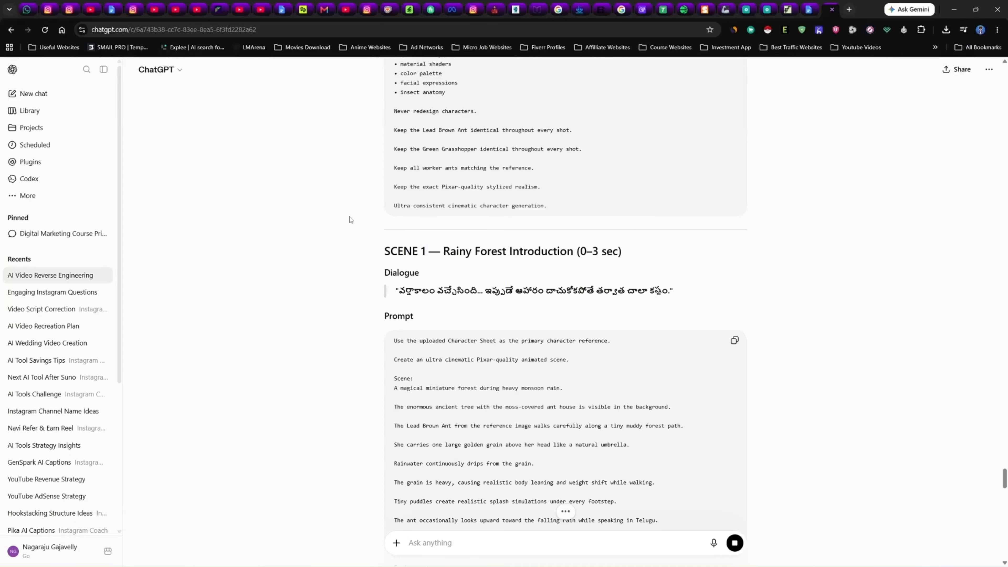
pyautogui.scroll(-10, 350, 219)
pyautogui.scroll(4, 351, 219)
pyautogui.scroll(1, 350, 219)
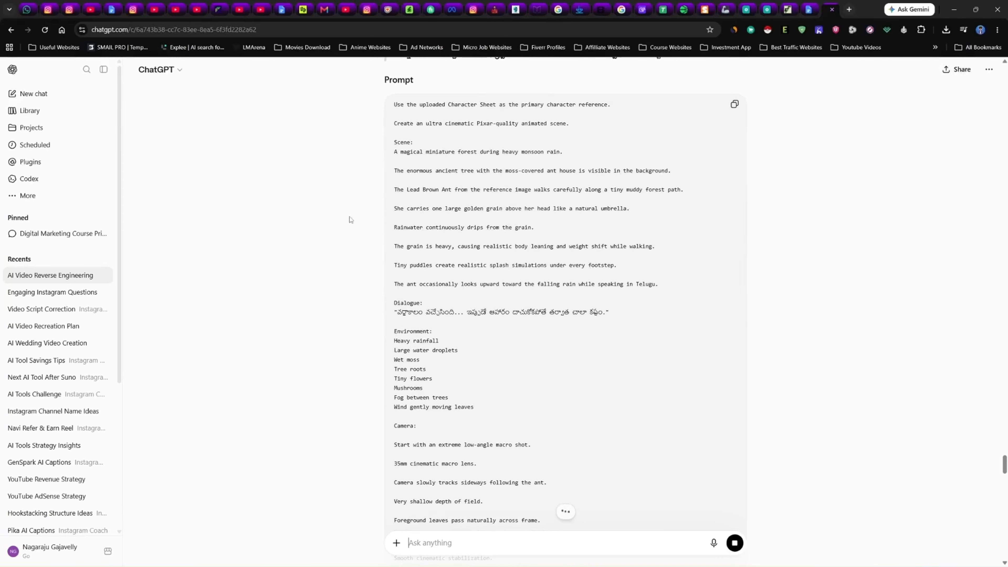
pyautogui.scroll(-18, 351, 231)
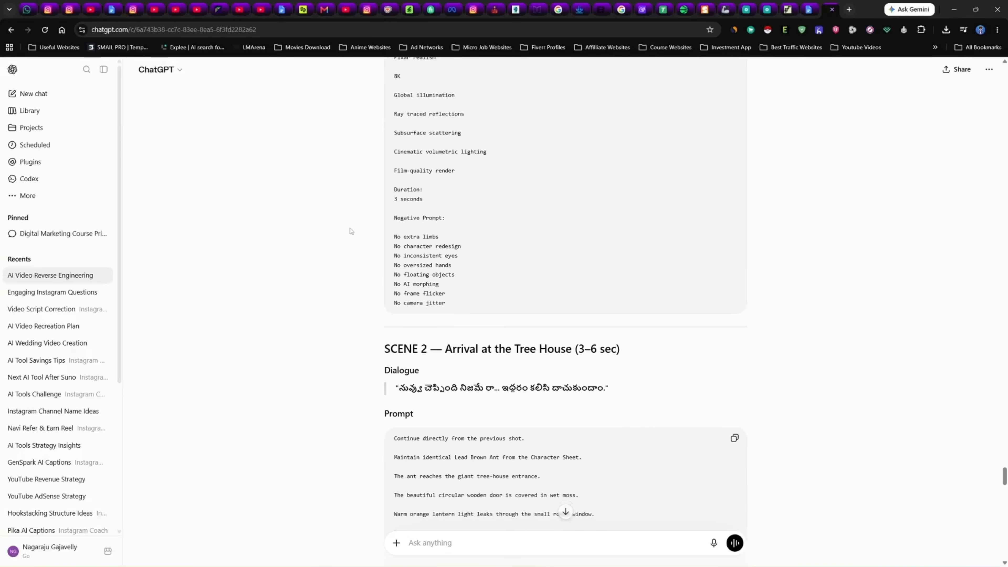
pyautogui.scroll(-20, 350, 231)
pyautogui.scroll(2, 291, 236)
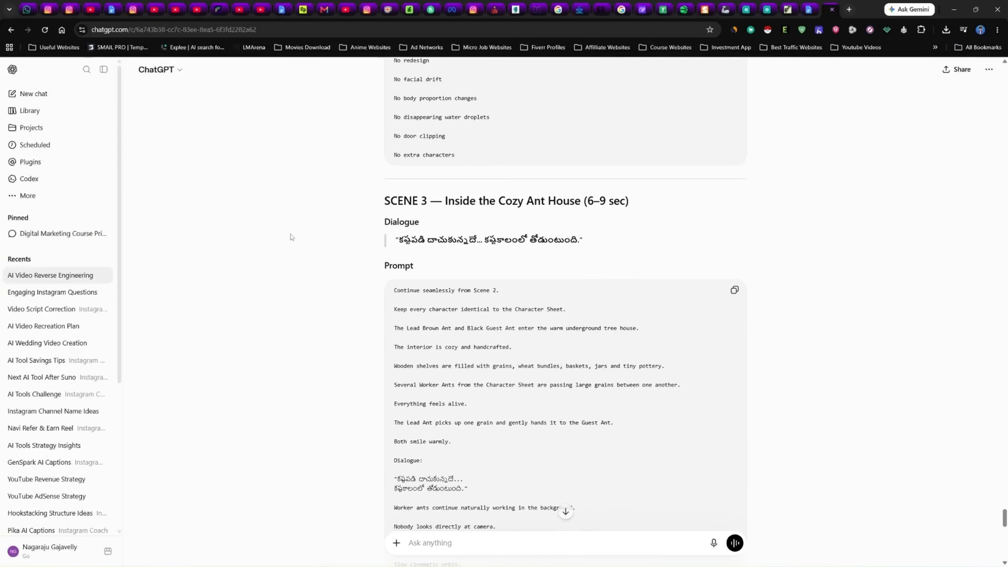
pyautogui.scroll(-20, 385, 208)
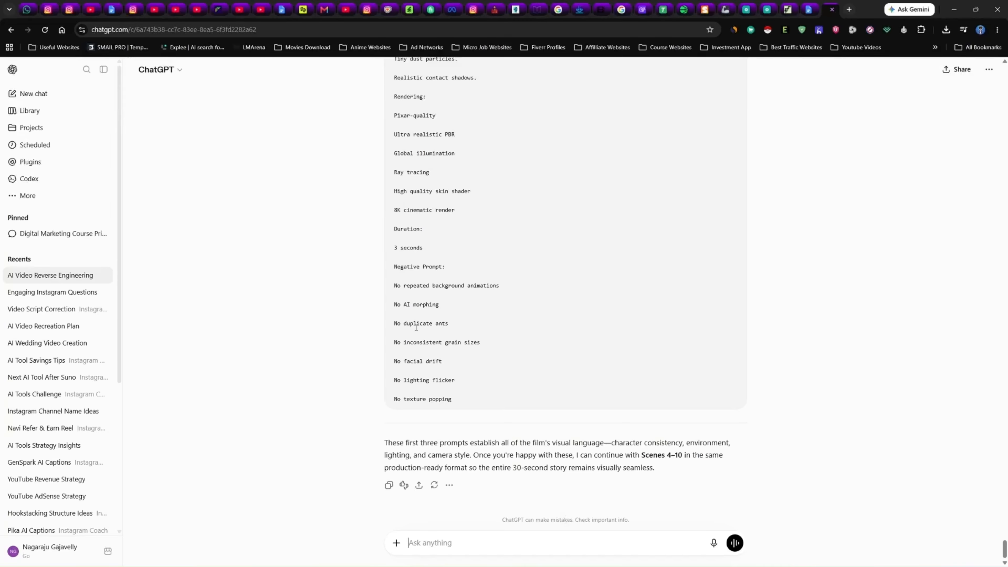
pyautogui.scroll(15, 342, 311)
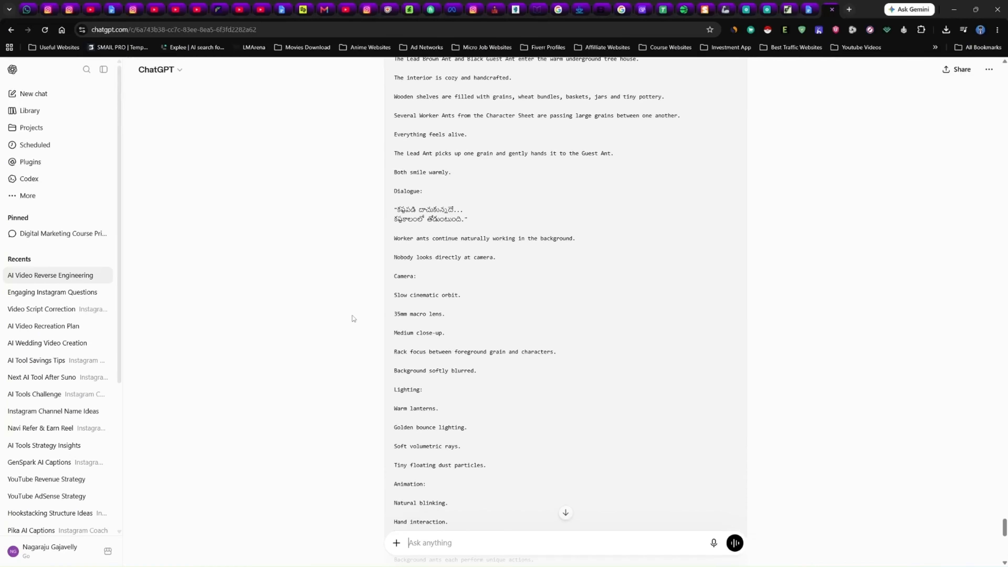
pyautogui.scroll(-5, 351, 317)
pyautogui.scroll(5, 351, 317)
pyautogui.scroll(8, 357, 321)
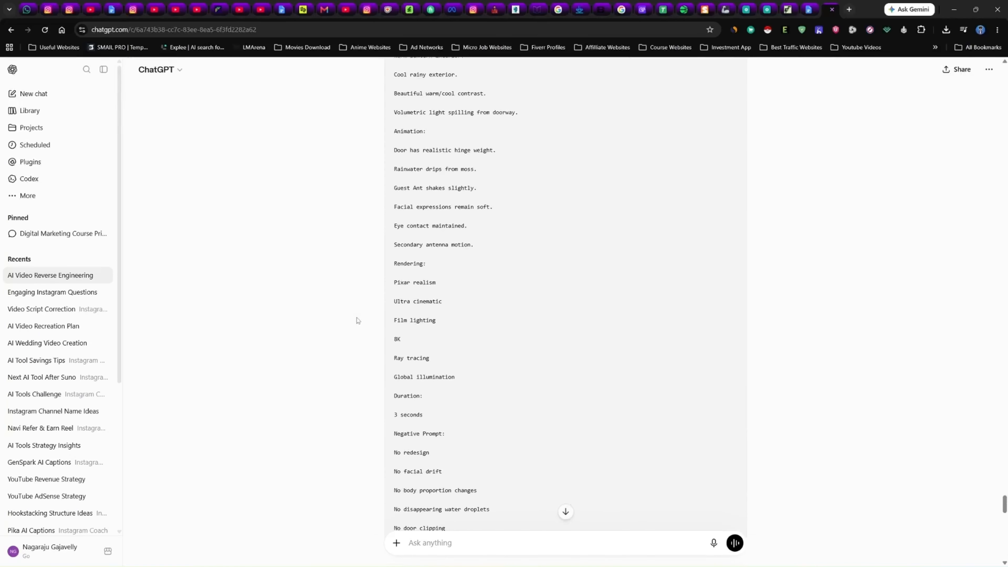
pyautogui.scroll(-20, 357, 321)
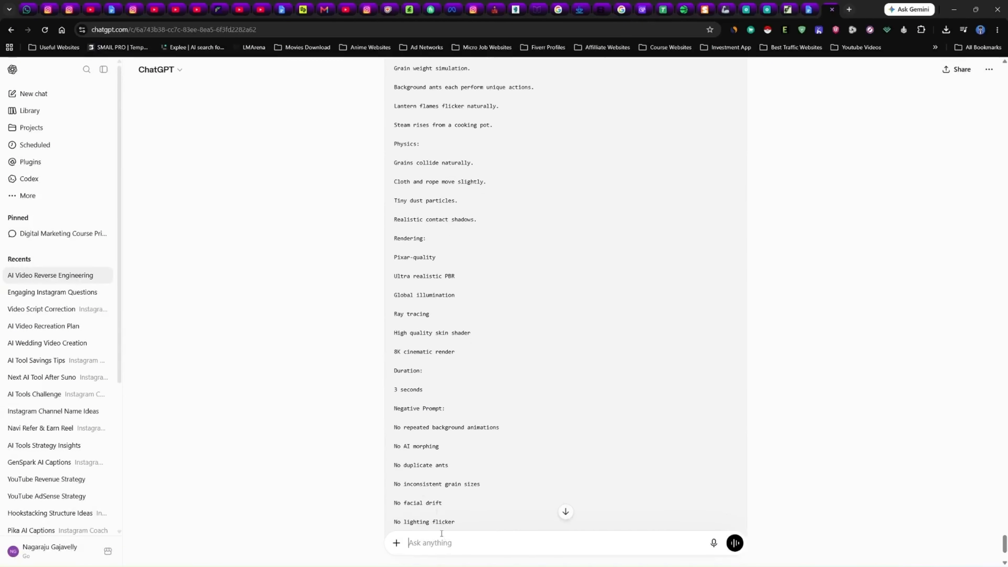
# Ask ChatGPT for 3 scenes of 10 seconds each, 30 seconds in total, with the story ending in these 3 scenes only.
pyautogui.write('i want each scene to be 10 seconds ')
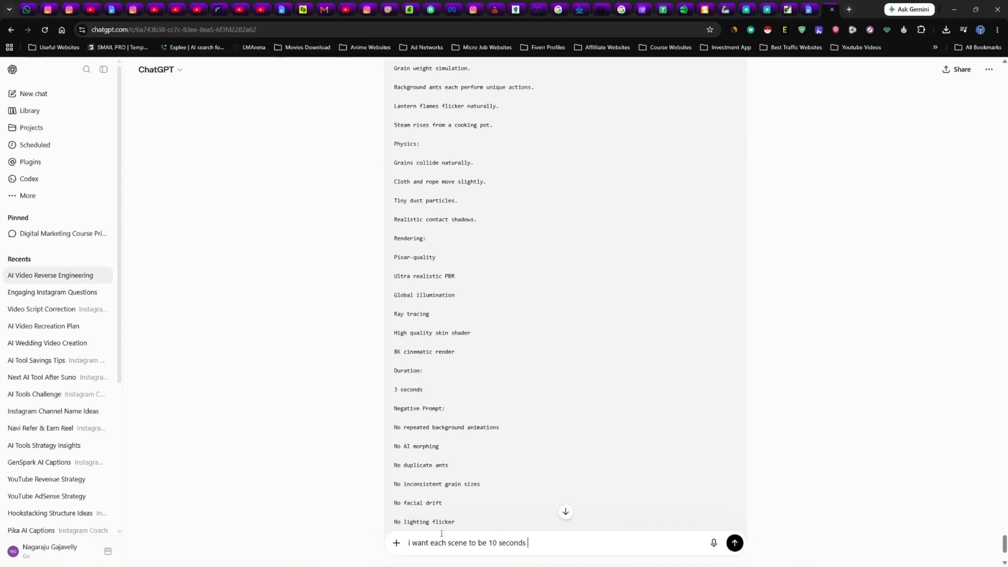
pyautogui.write('and 3 scenes in 30 seconds and the story ')
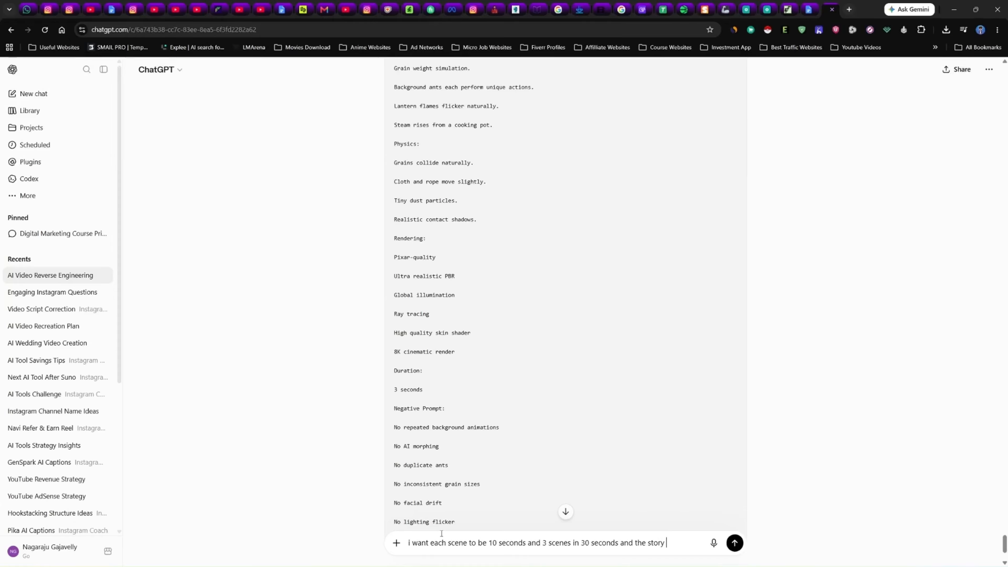
pyautogui.write('should end in')
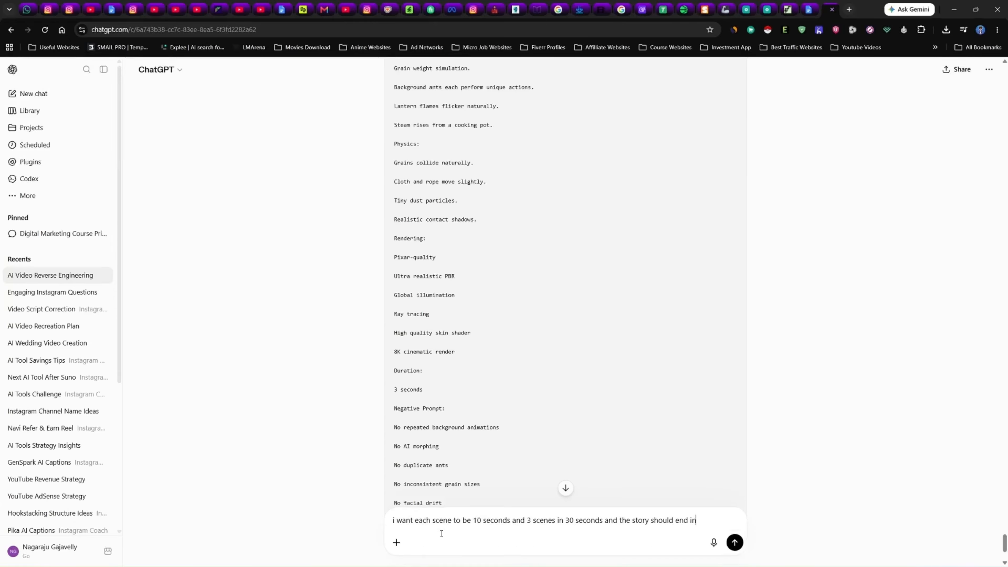
pyautogui.write(' these 3 scenes only')
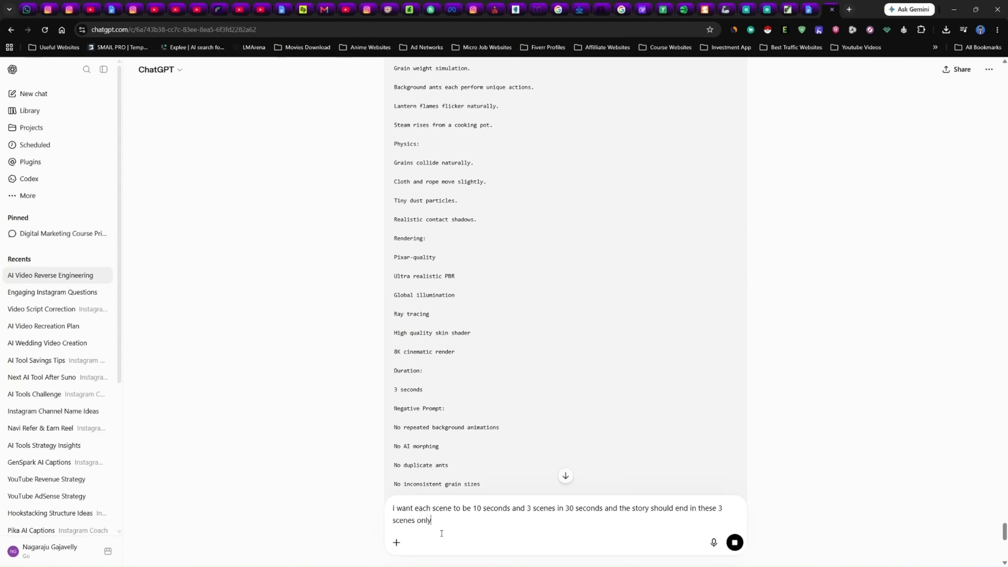
pyautogui.press('Return')
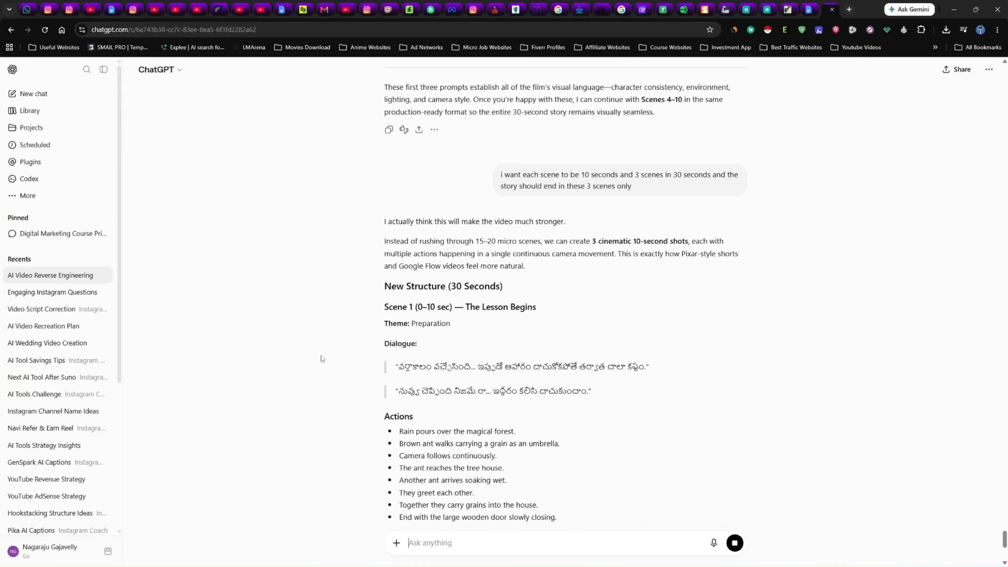
# Read through the restructured 30-second story, checking each of the three scenes' theme, dialogue and actions.
pyautogui.scroll(-3, 427, 209)
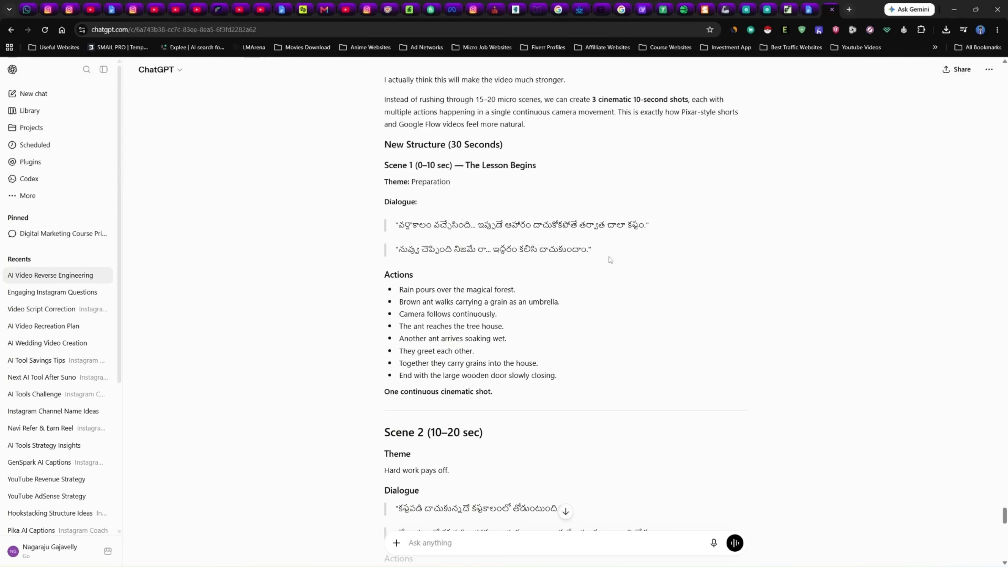
pyautogui.scroll(-6, 381, 218)
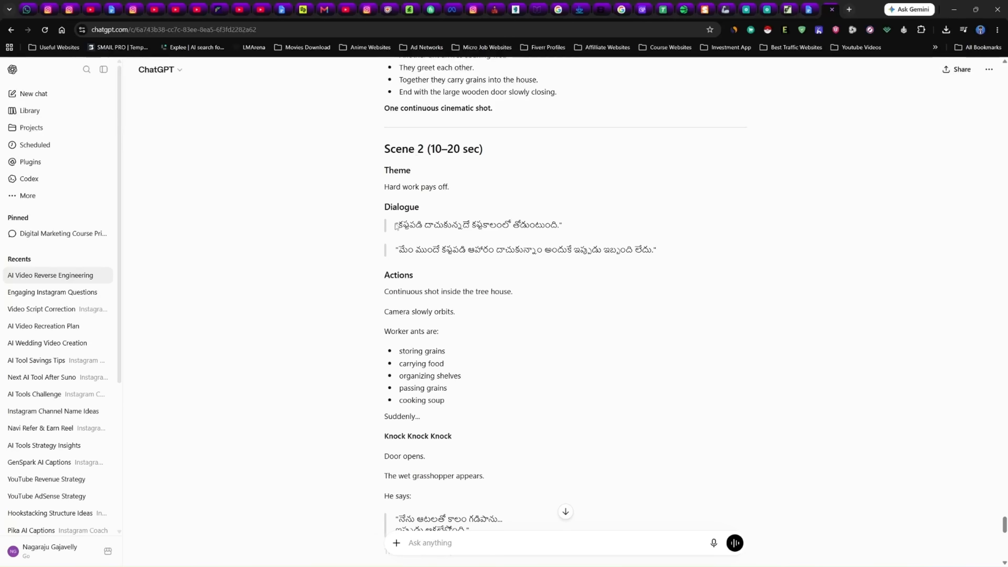
pyautogui.scroll(-17, 407, 241)
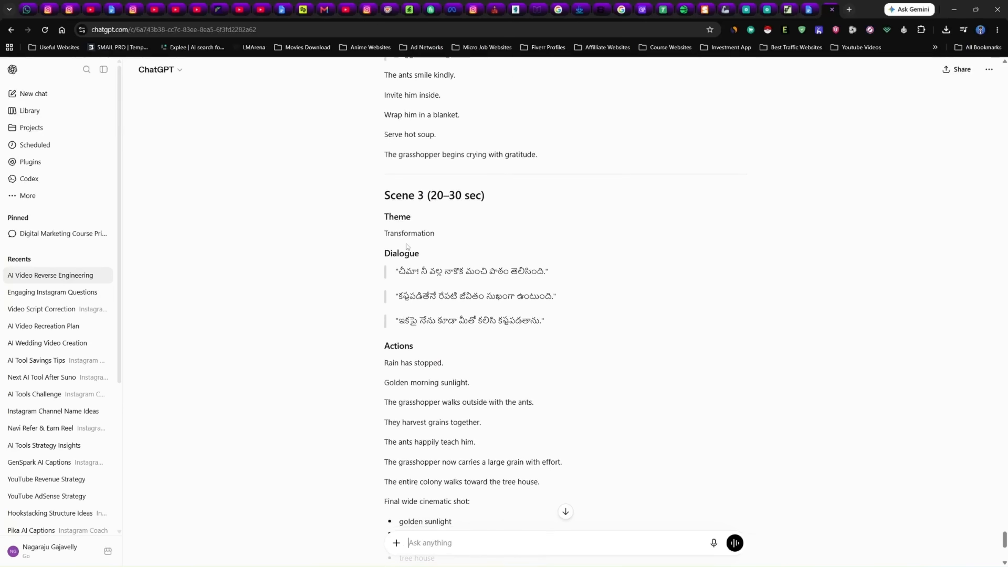
pyautogui.scroll(-2, 407, 246)
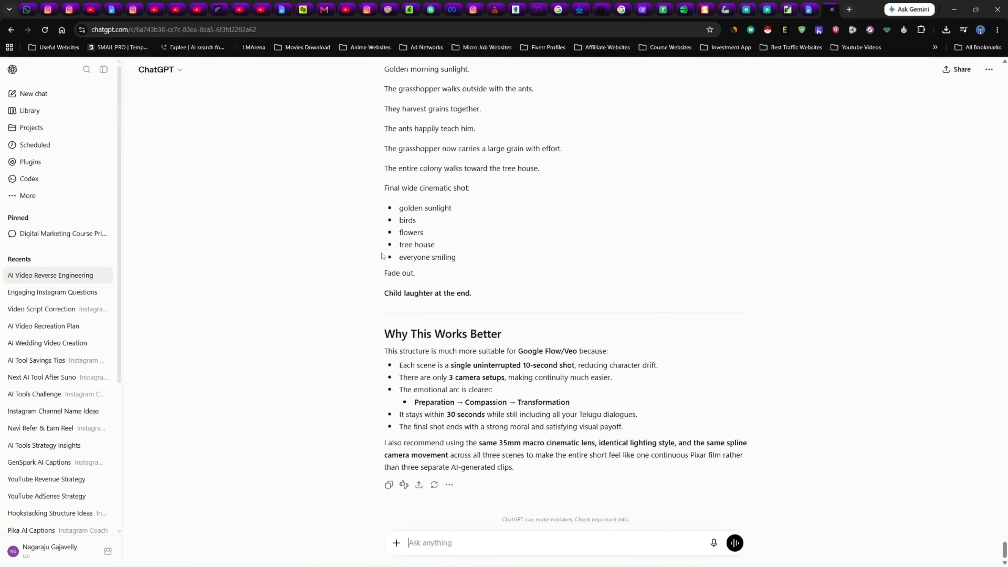
pyautogui.scroll(20, 381, 256)
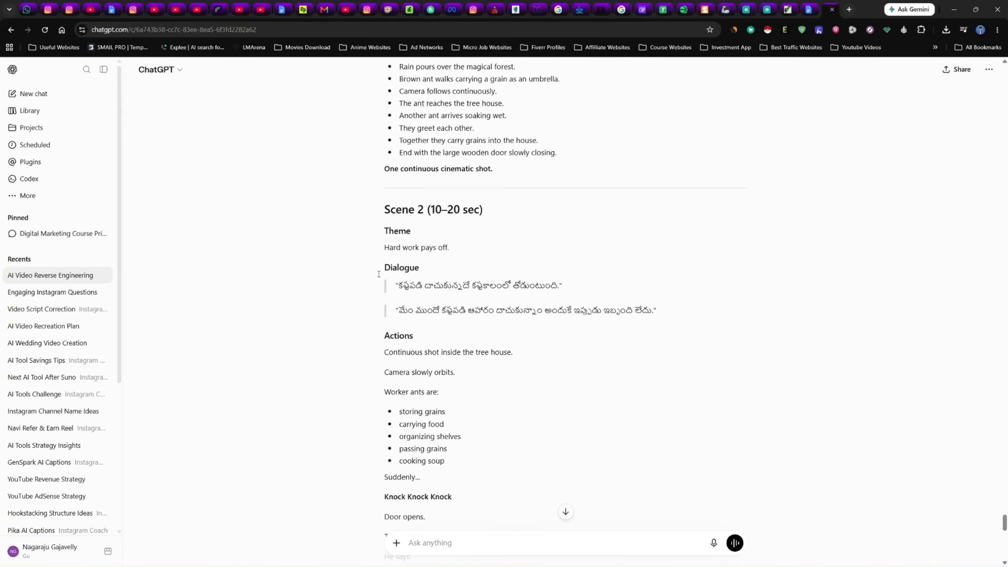
pyautogui.scroll(-10, 378, 274)
pyautogui.scroll(5, 519, 337)
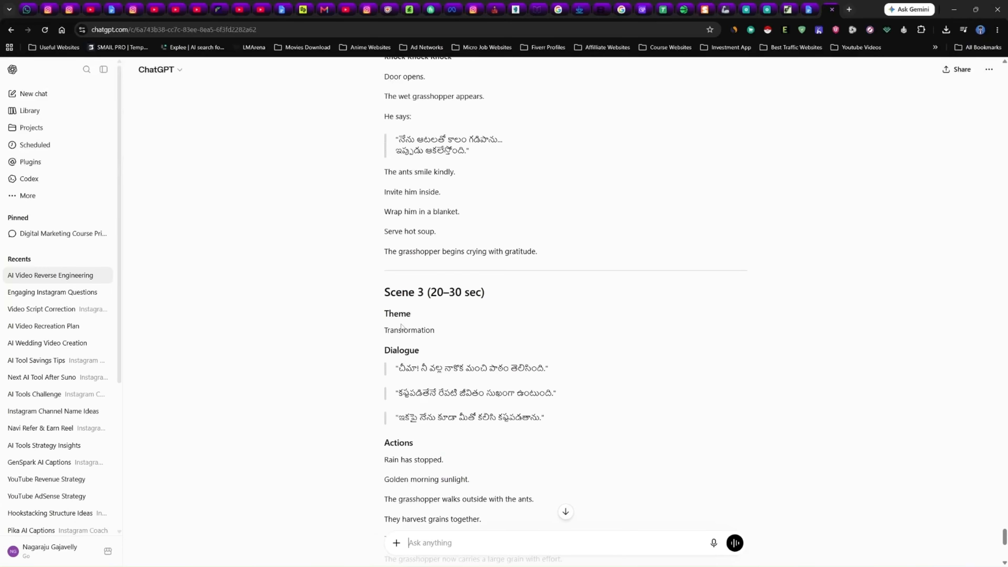
pyautogui.scroll(-13, 421, 285)
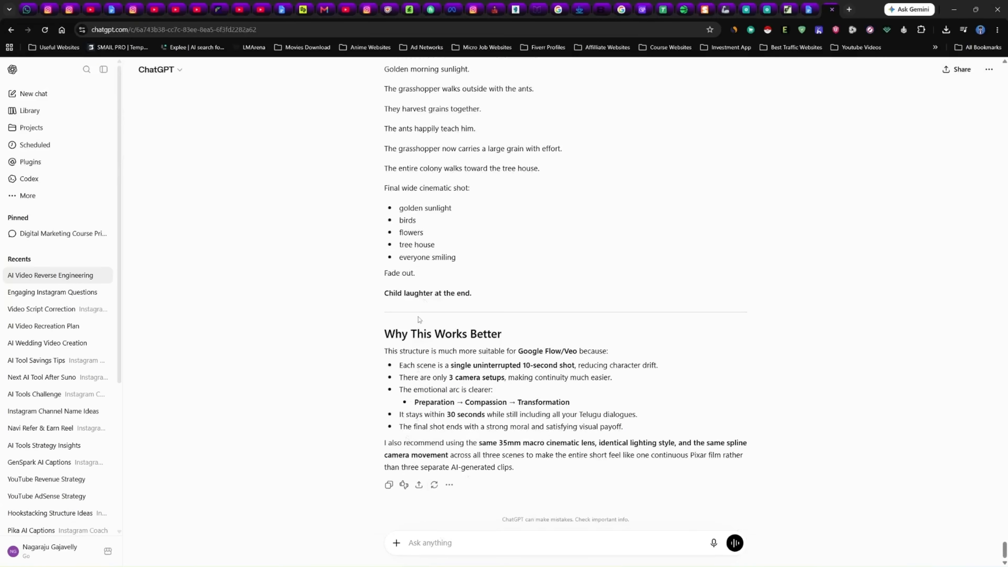
pyautogui.scroll(20, 419, 320)
pyautogui.scroll(-8, 400, 412)
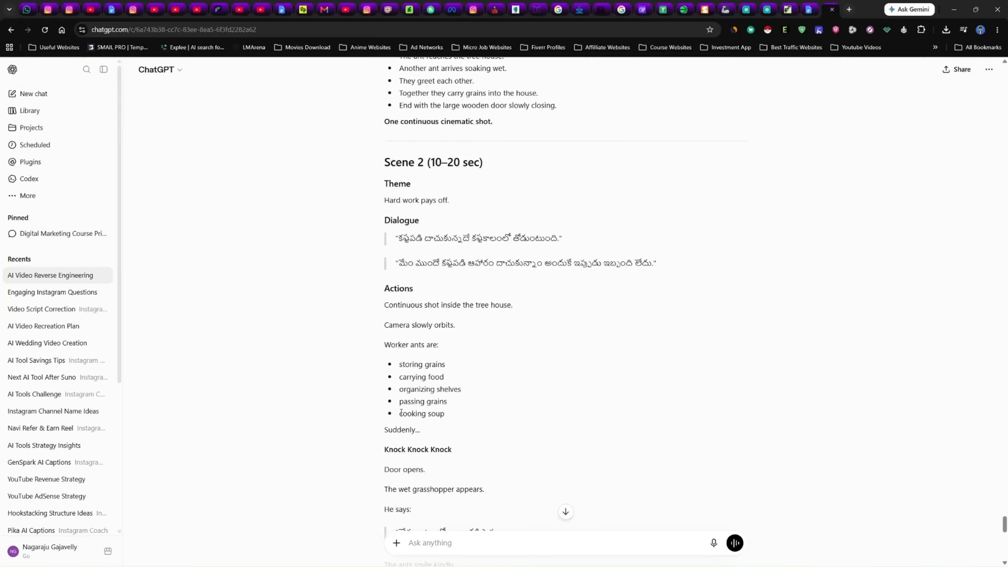
pyautogui.scroll(-15, 401, 412)
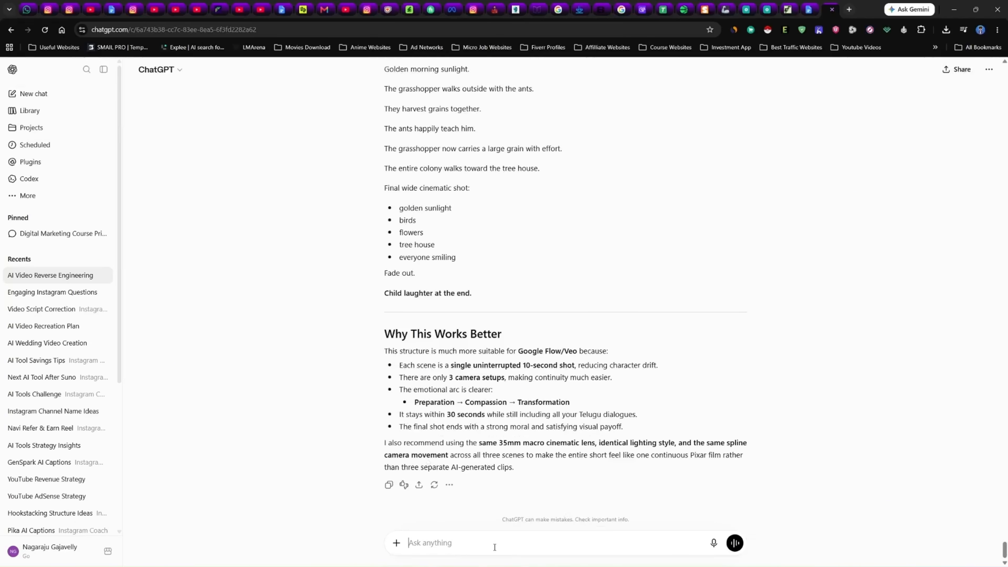
# Send ChatGPT the message "give me detailed prompt for each scene" and copy the Scene 1 prompt from its reply.
pyautogui.write('give me detailed prompt for each scene')
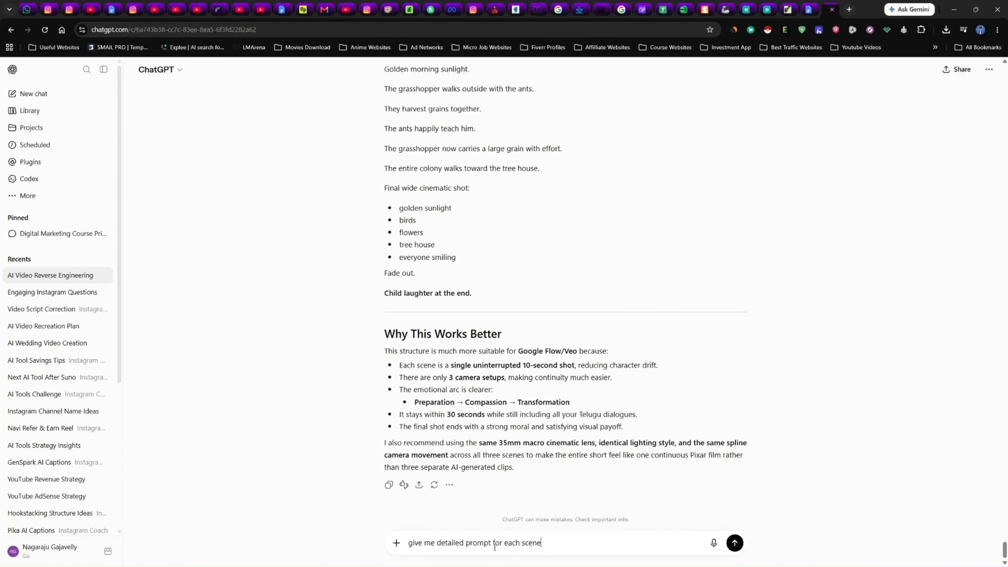
pyautogui.press('Return')
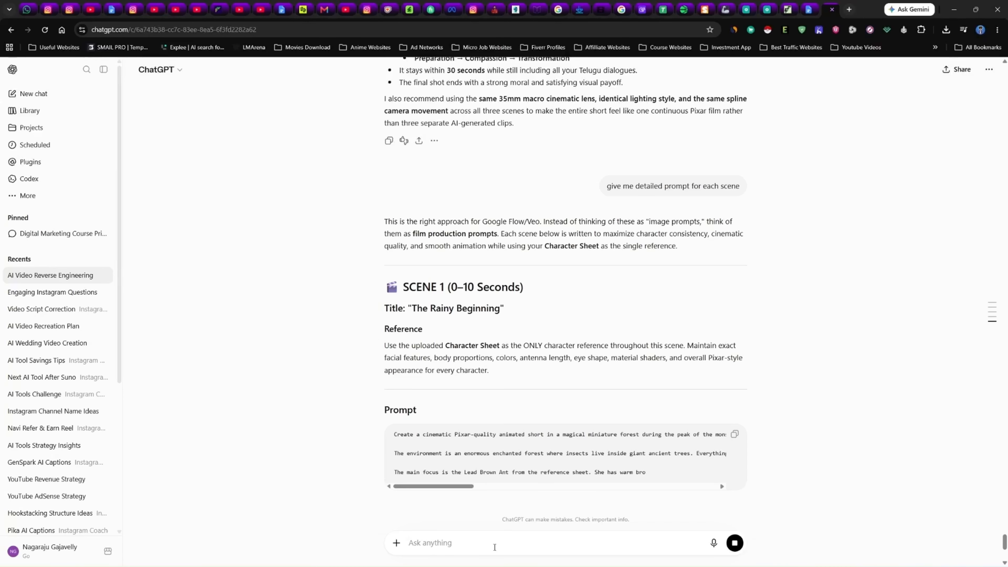
pyautogui.scroll(-5, 322, 215)
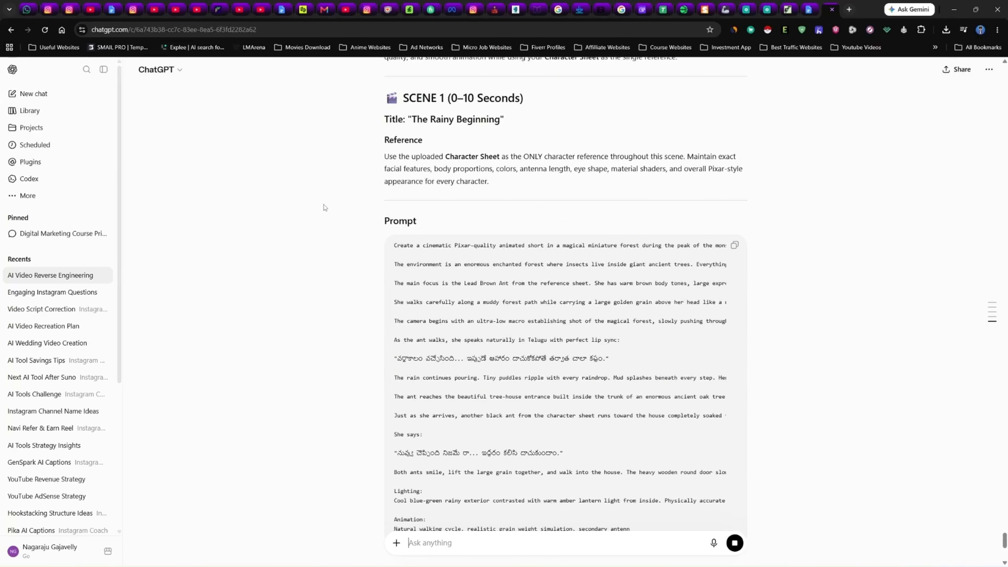
pyautogui.scroll(-4, 322, 204)
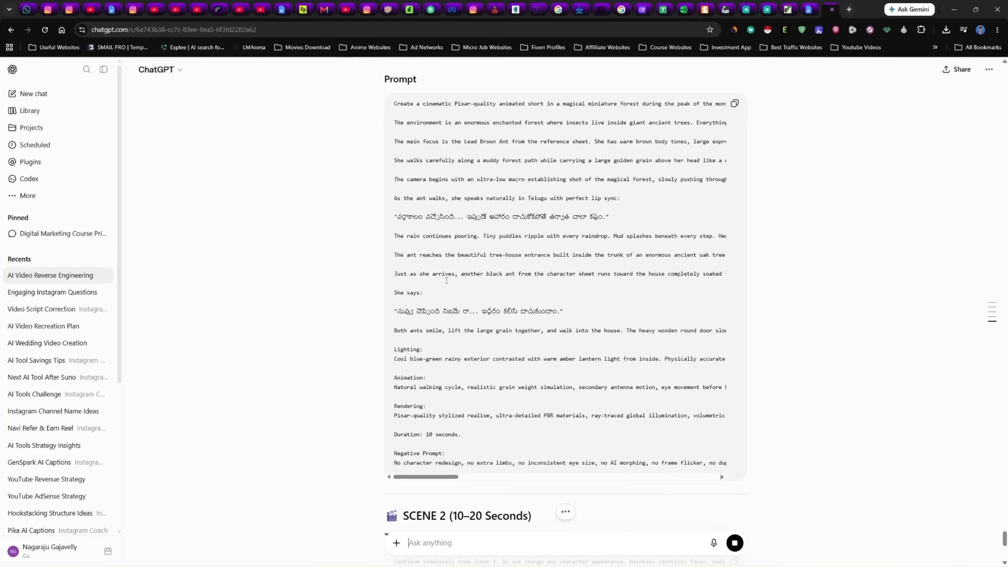
pyautogui.scroll(-2, 447, 280)
pyautogui.scroll(5, 447, 280)
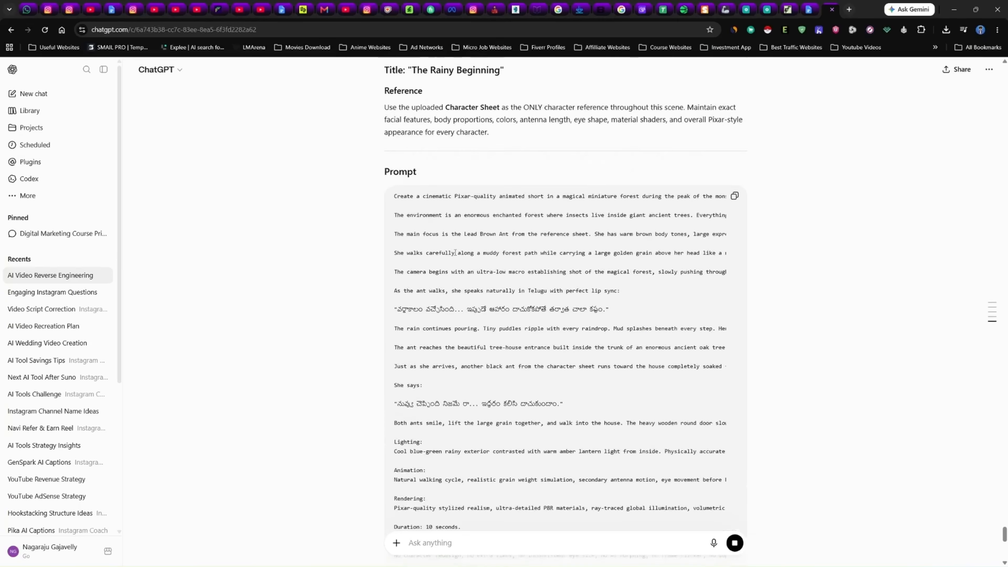
pyautogui.click(734, 198)
# Switch to the browser profile that has the Google Flow Pro account, open Google Flow and create a new project.
pyautogui.click(980, 29)
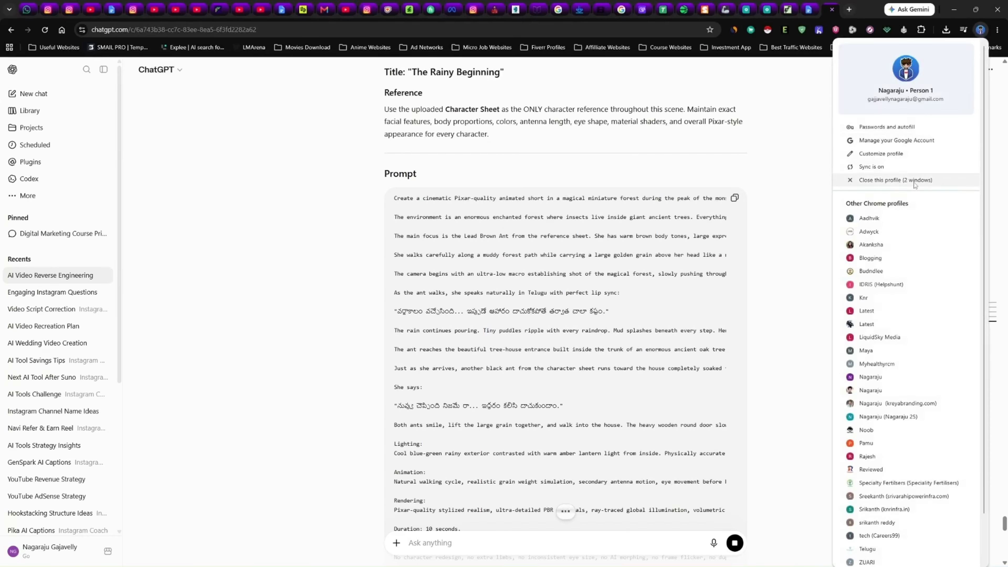
pyautogui.click(869, 456)
pyautogui.click(448, 219)
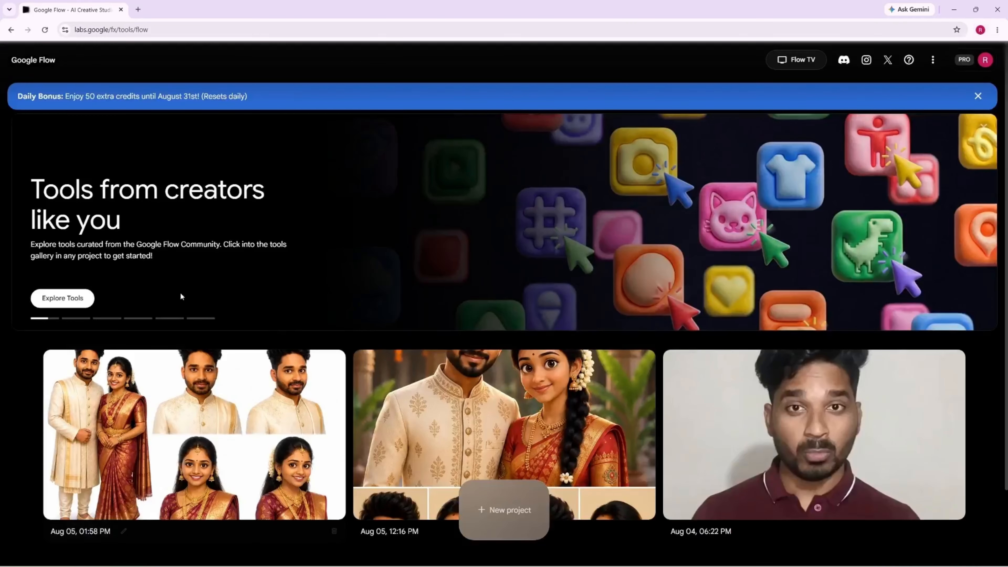
pyautogui.click(985, 60)
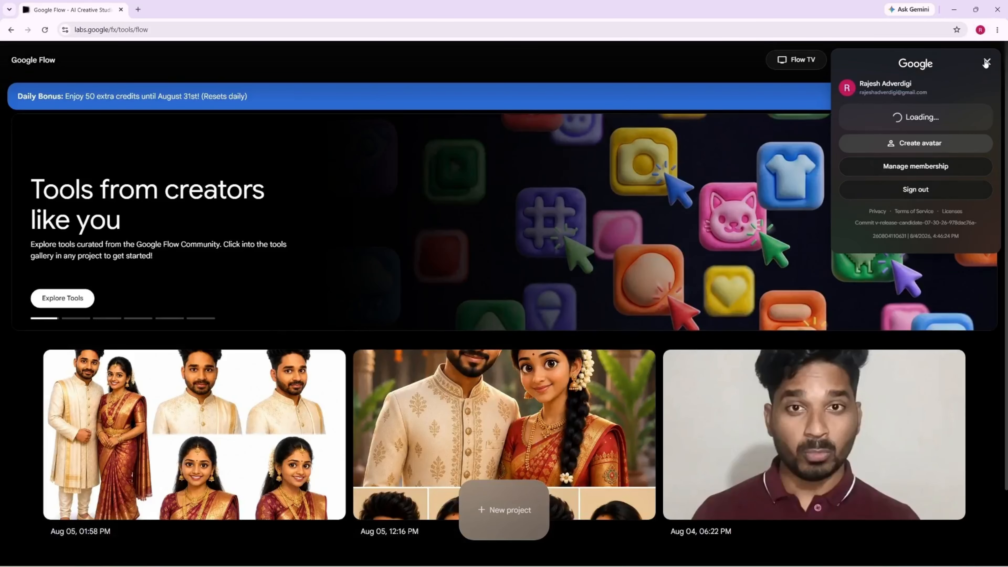
pyautogui.click(986, 62)
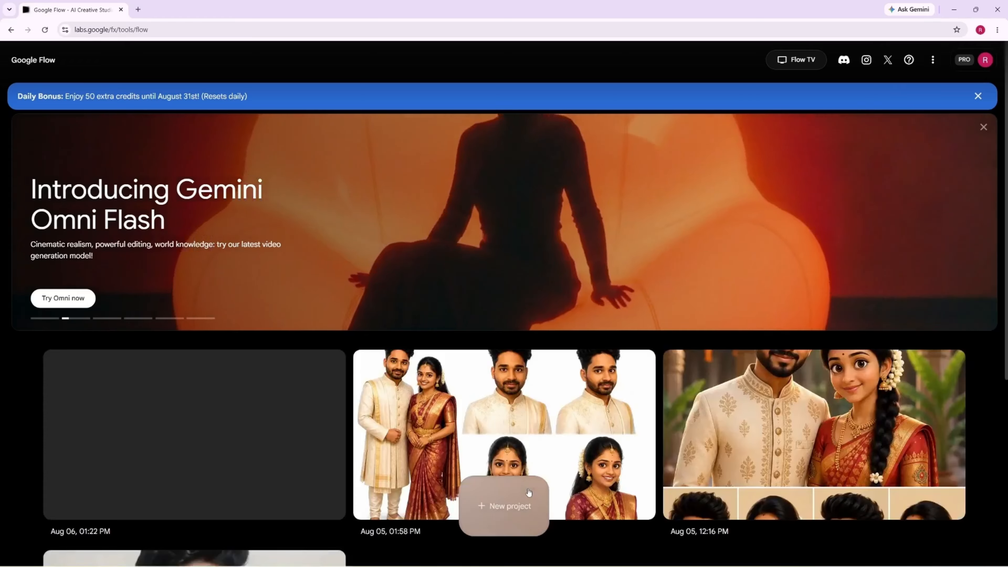
pyautogui.click(528, 493)
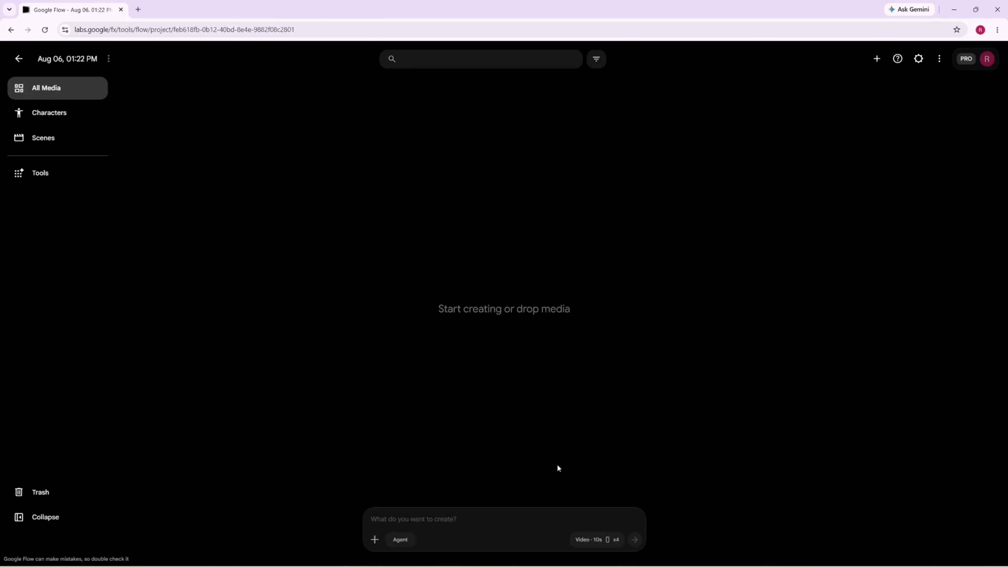
# Upload the "The Ant & The Grasshopper" character sheet PNG from Downloads and add it to the video prompt.
pyautogui.click(375, 539)
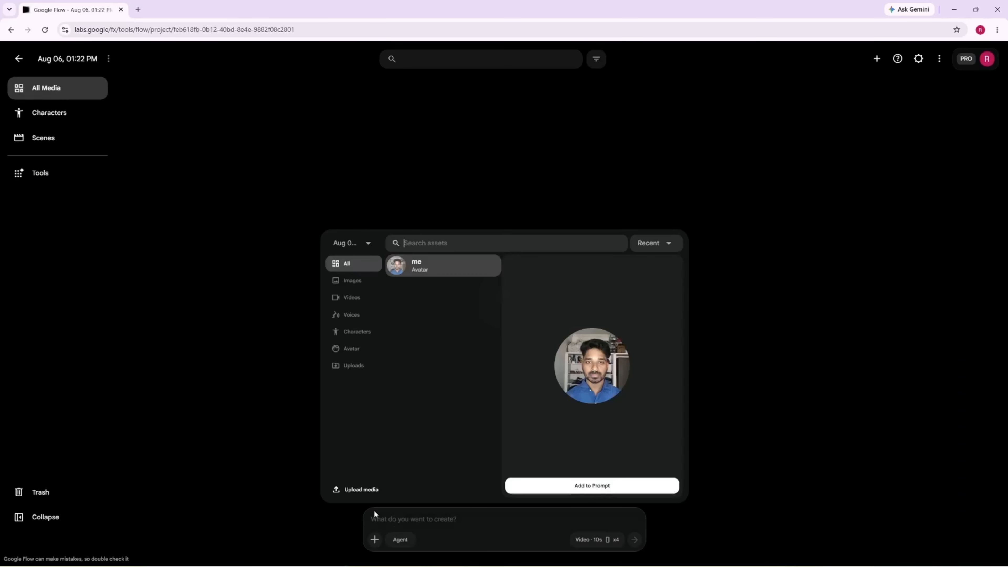
pyautogui.click(358, 490)
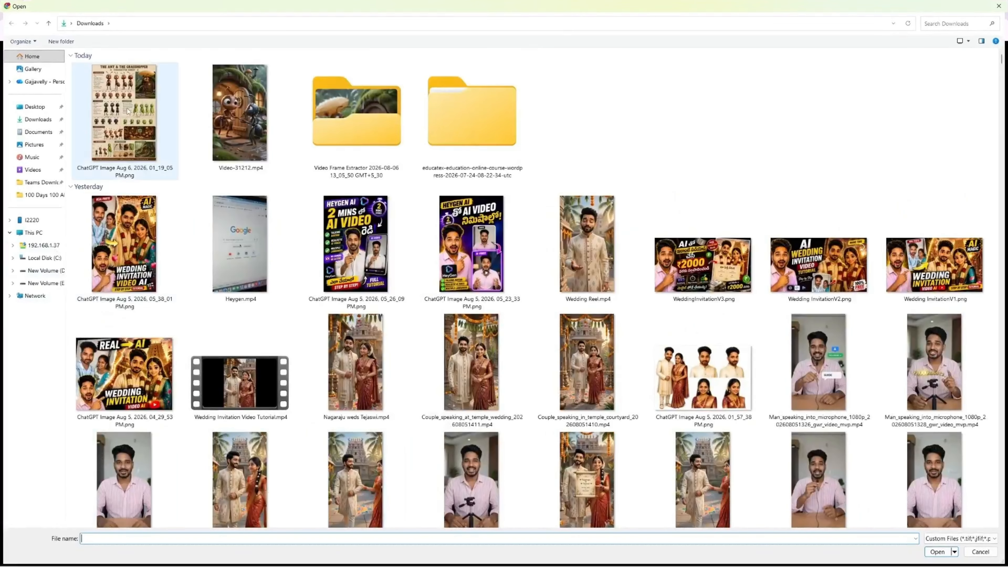
pyautogui.click(125, 115)
pyautogui.click(937, 551)
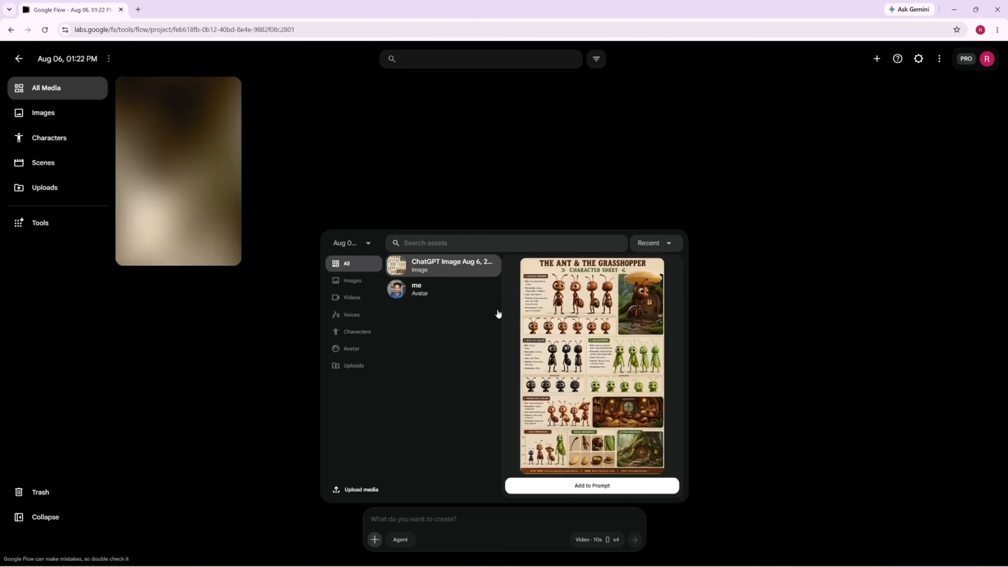
pyautogui.click(564, 490)
# Paste the Scene 1 prompt and begin it with "based on the reference image character sheet", followed by a mention of the character sheet image.
pyautogui.hotkey('ctrl', 'v')
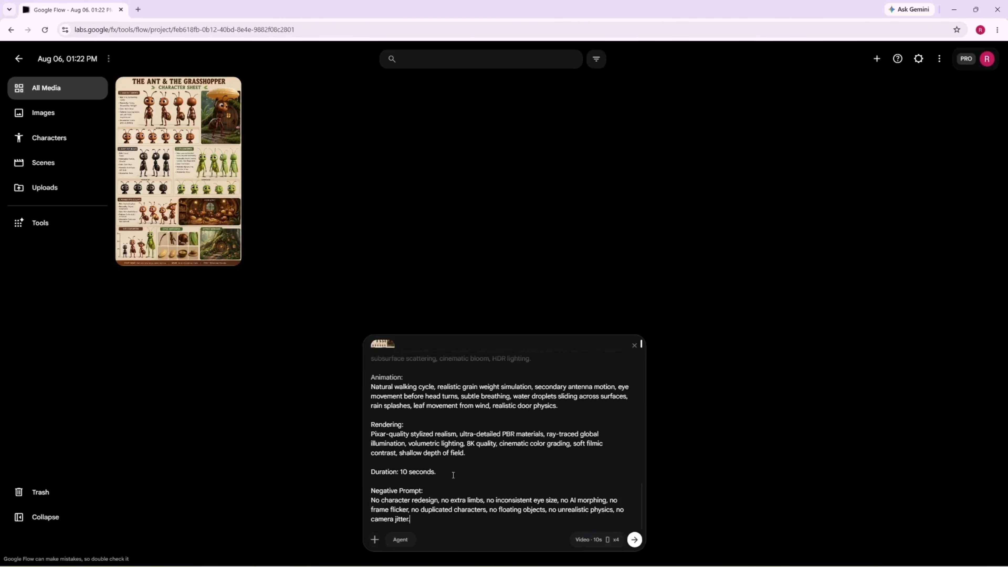
pyautogui.scroll(10, 453, 475)
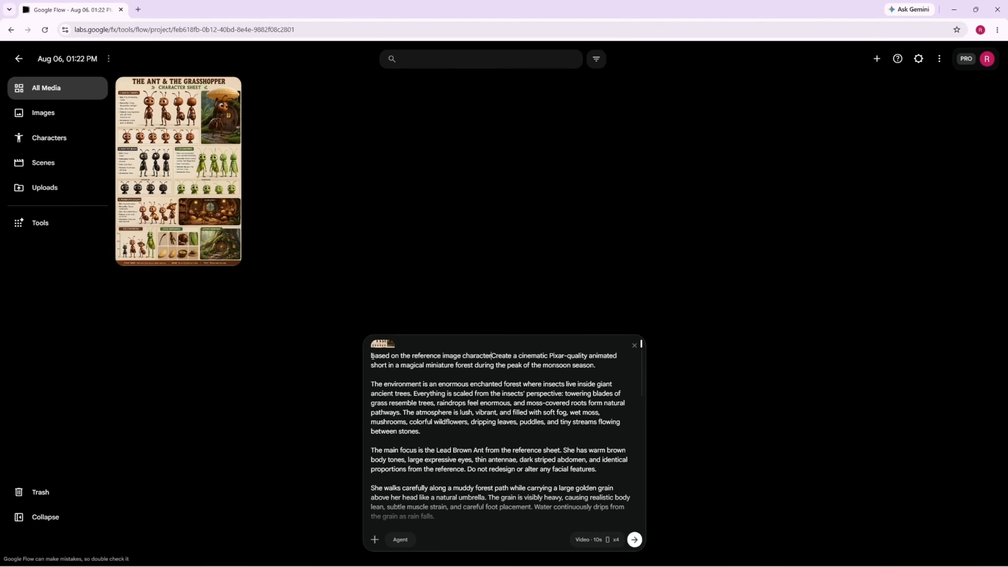
pyautogui.write('@')
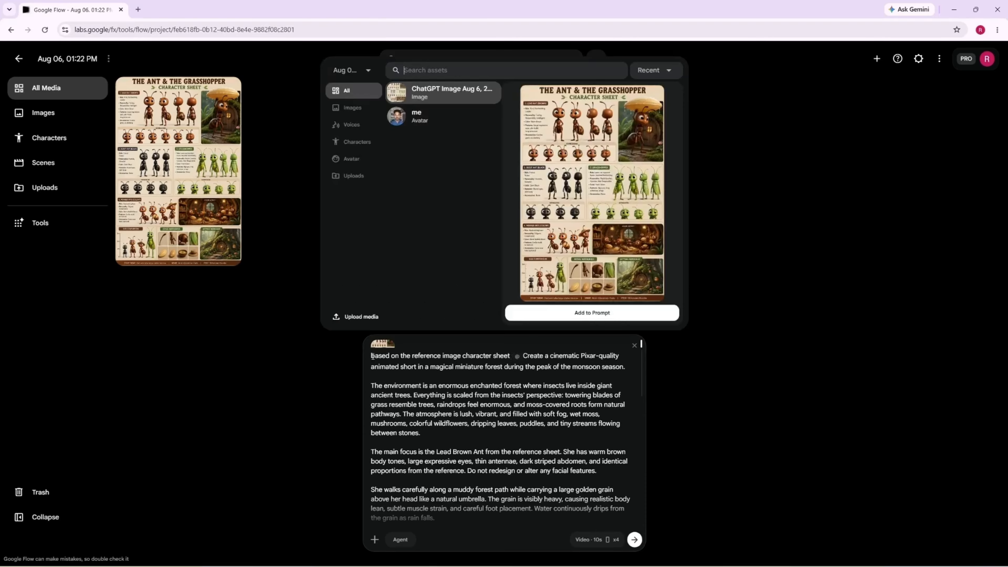
pyautogui.press('Return')
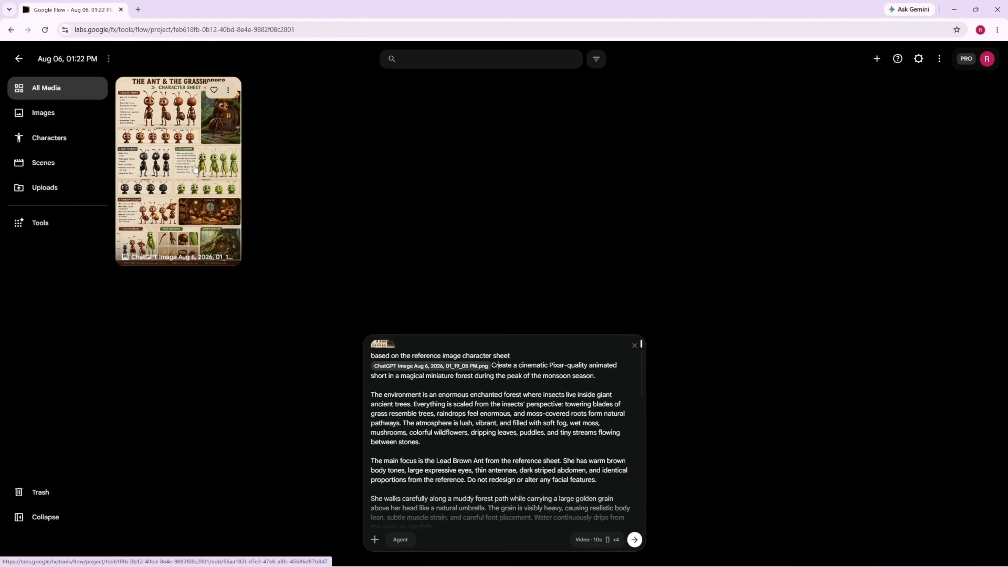
# Check the prompt and the video settings (Omni Flash, Ingredients, 9:16, 10s, x4), and generate the Scene 1 clips.
pyautogui.scroll(-10, 498, 398)
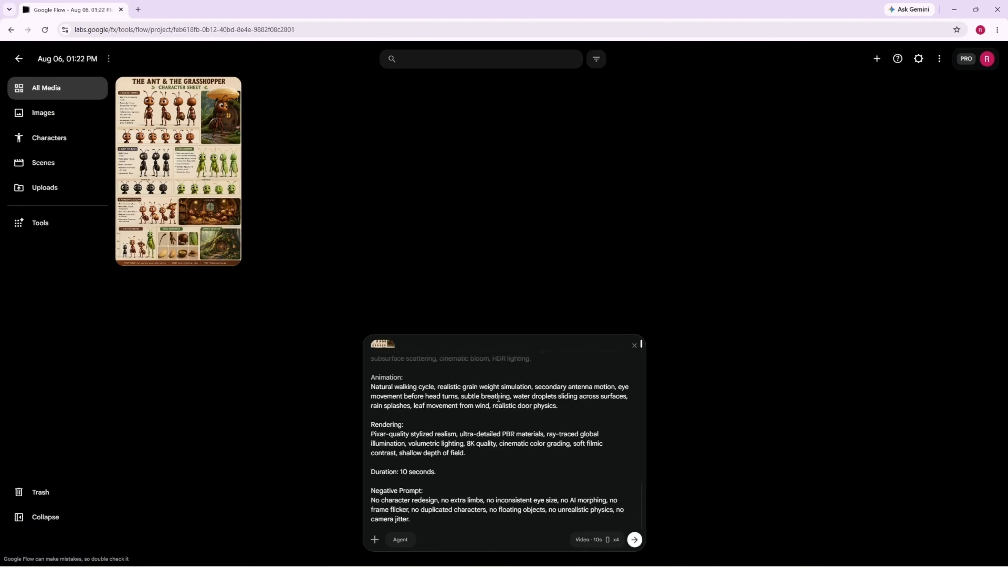
pyautogui.scroll(10, 479, 416)
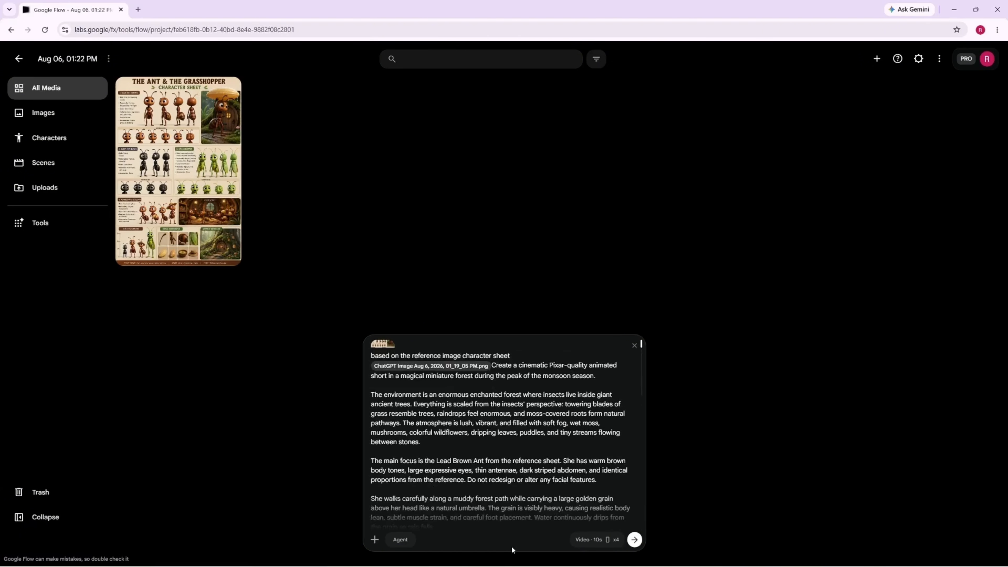
pyautogui.click(597, 539)
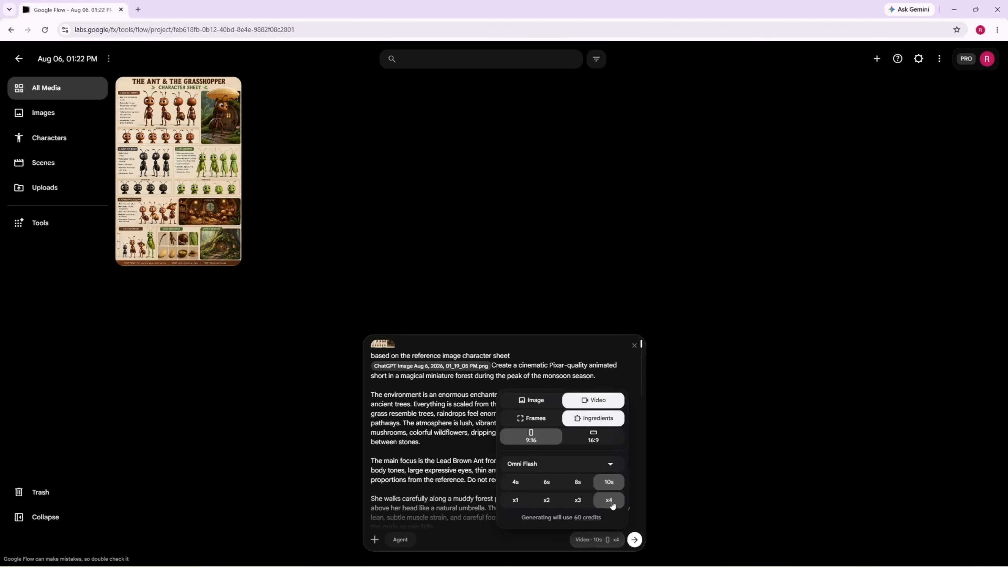
pyautogui.click(614, 541)
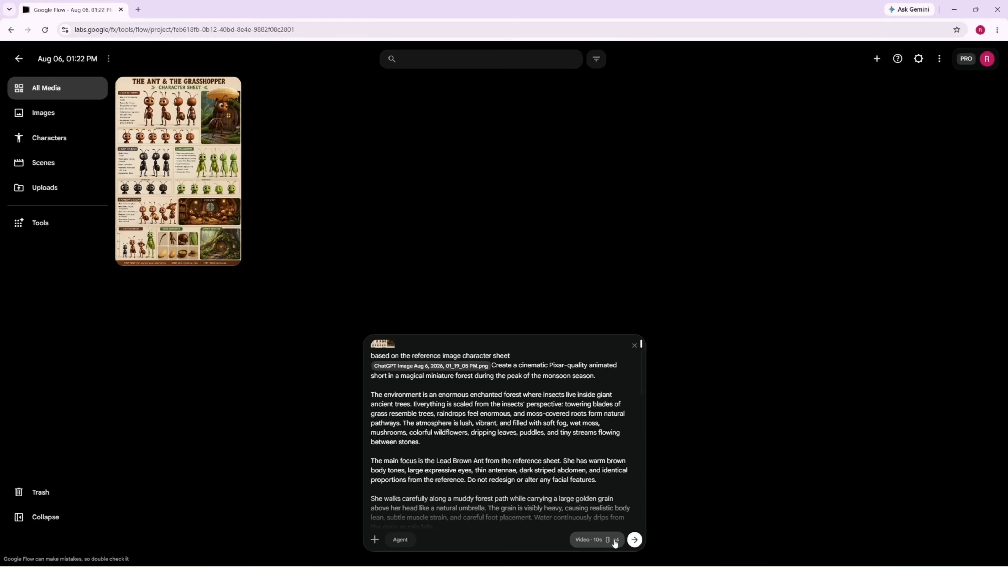
pyautogui.click(634, 540)
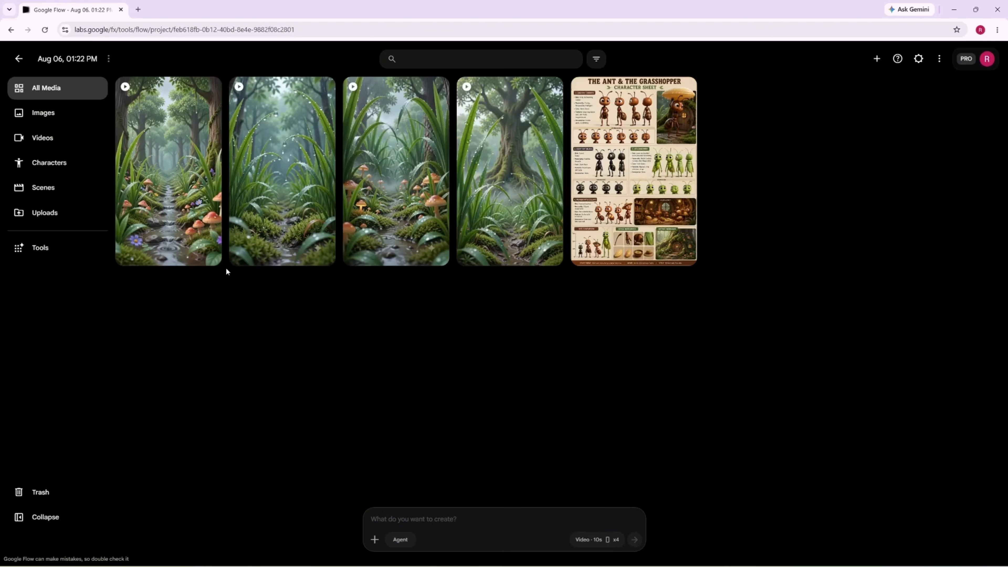
# Play the first generated Scene 1 clip and raise the system volume to hear its dialogue.
pyautogui.click(159, 169)
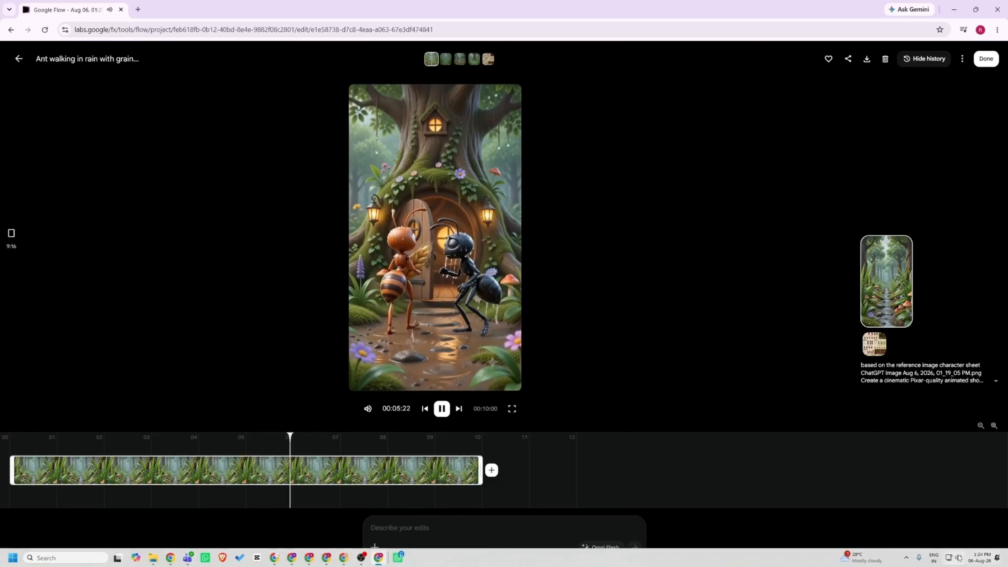
pyautogui.click(958, 558)
pyautogui.moveTo(910, 510); pyautogui.dragTo(925, 511)
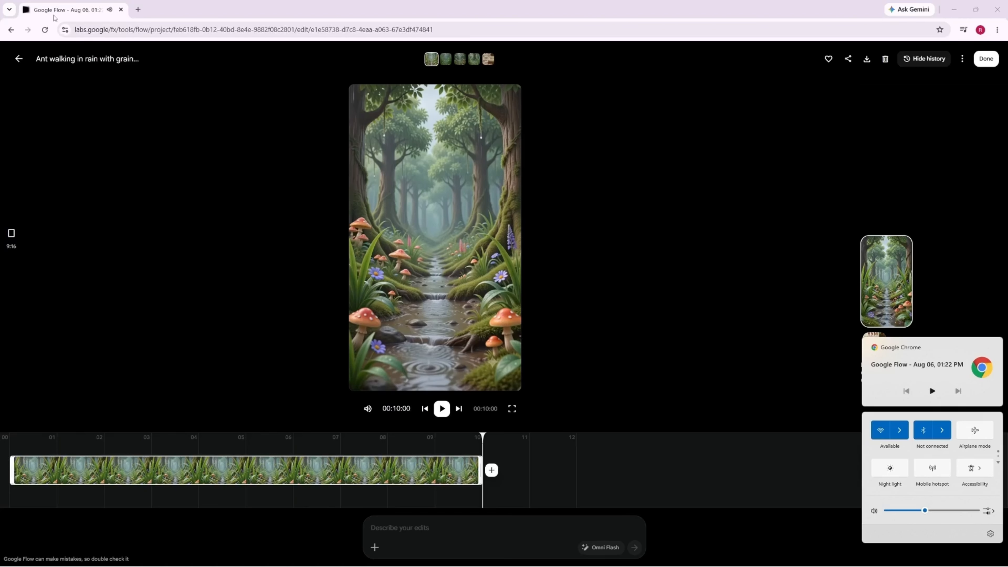
# Play the second, third and fourth generated Scene 1 clips in turn and return to the project's media.
pyautogui.click(15, 58)
pyautogui.click(275, 168)
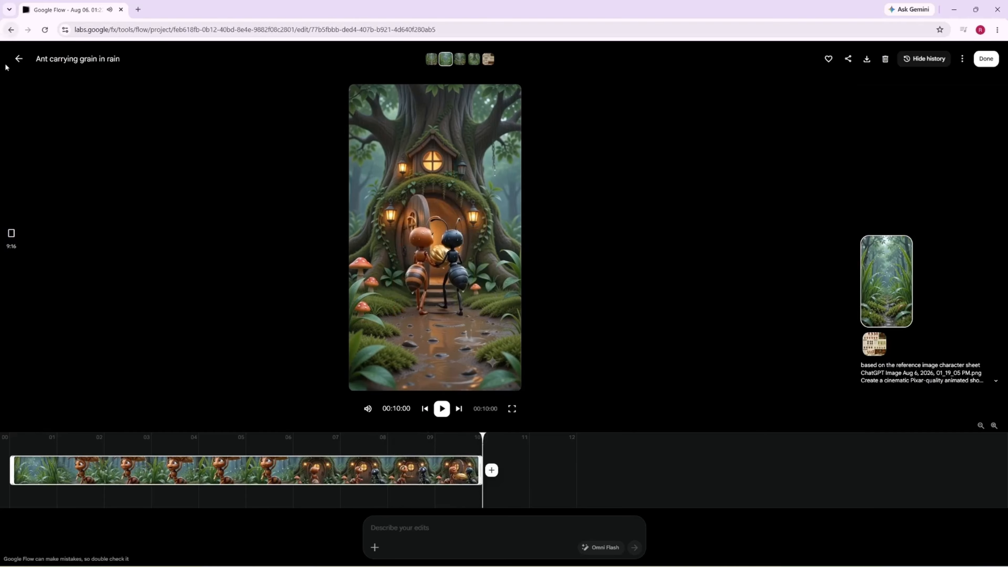
pyautogui.click(19, 59)
pyautogui.click(396, 164)
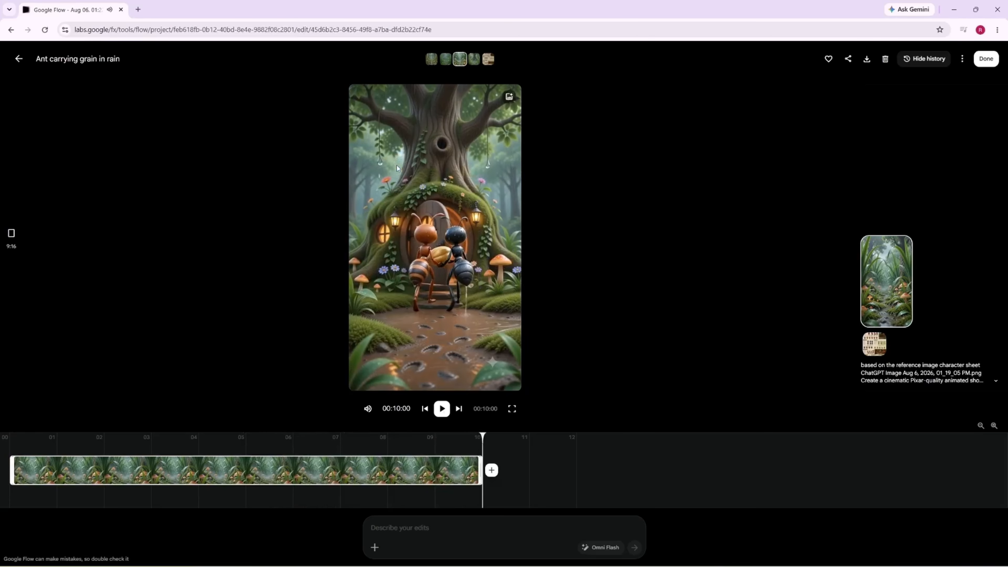
pyautogui.click(18, 59)
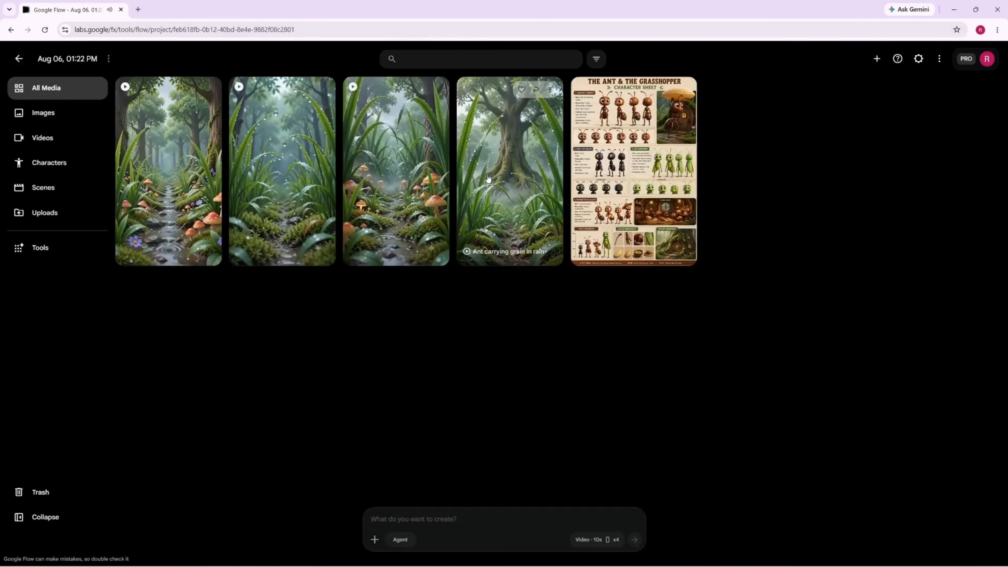
pyautogui.click(502, 175)
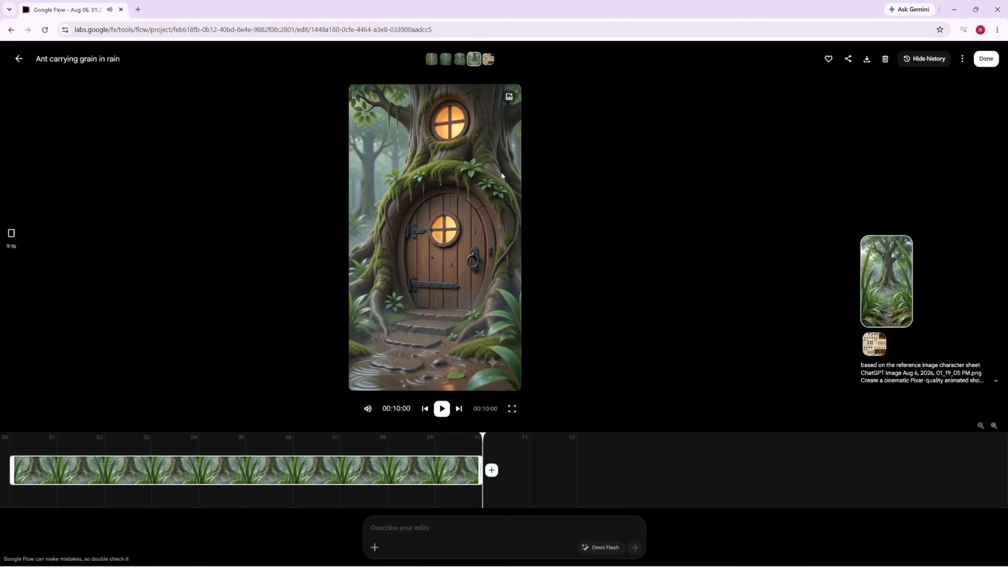
pyautogui.click(20, 60)
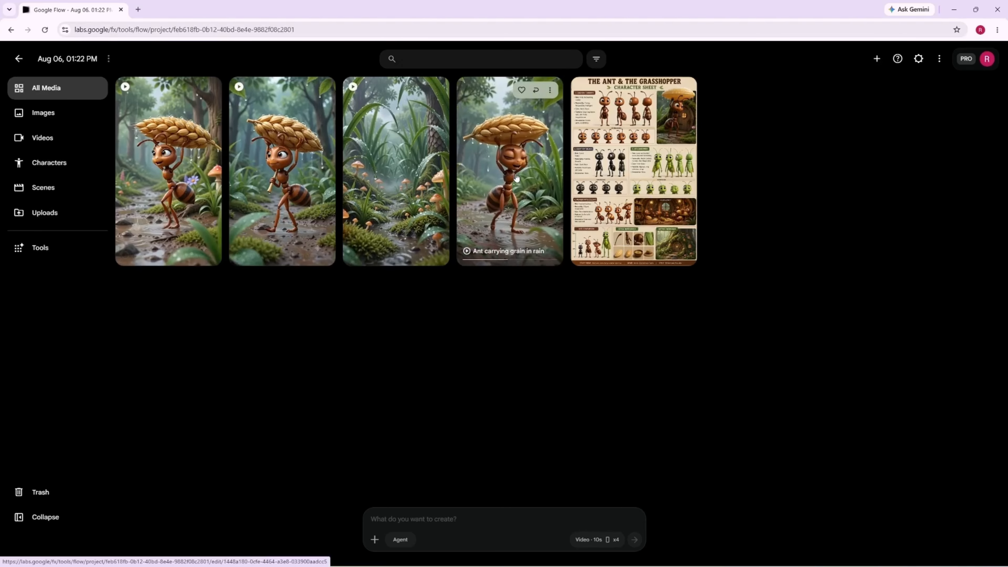
# Copy the Scene 2 prompt "Hard Work Saves Tomorrow" from the ChatGPT reply and return to the Google Flow project.
pyautogui.hotkey('alt', 'Tab')
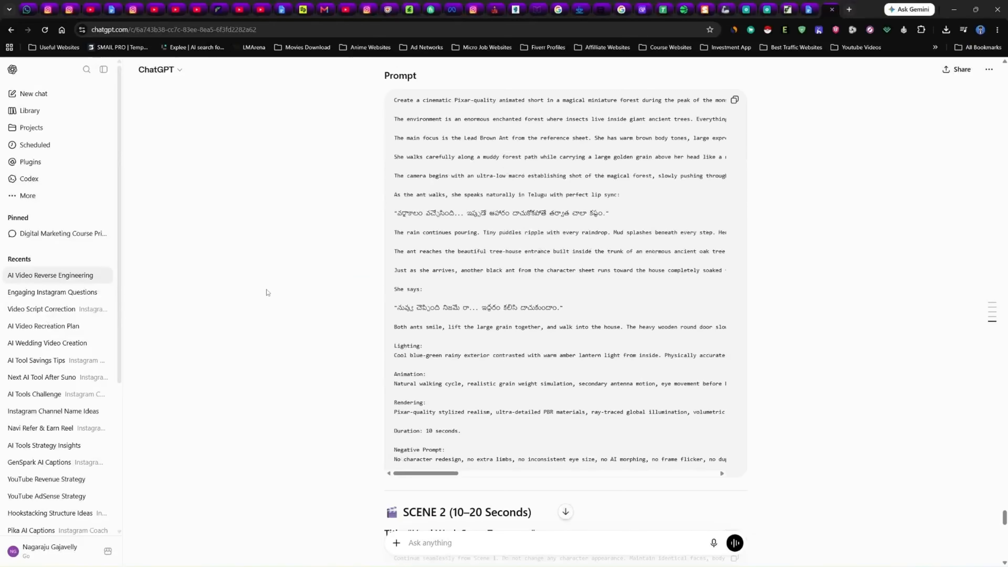
pyautogui.scroll(-8, 266, 292)
pyautogui.scroll(2, 635, 181)
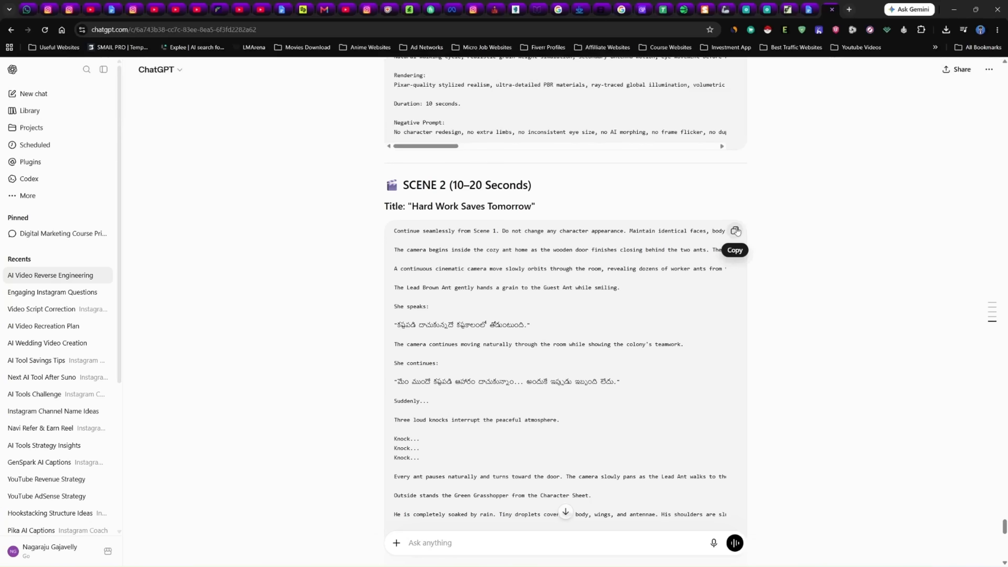
pyautogui.hotkey('alt', 'Tab')
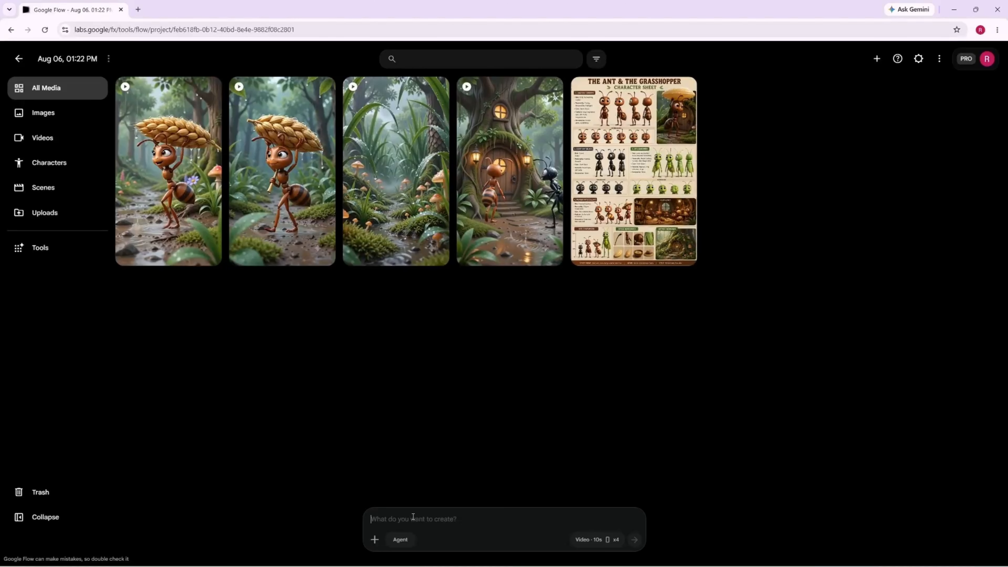
# Generate the Scene 2 clips from the pasted prompt, prefixed with "based on the referent character sheet" and a reference to the ChatGPT character sheet image.
pyautogui.click(413, 516)
pyautogui.hotkey('ctrl', 'v')
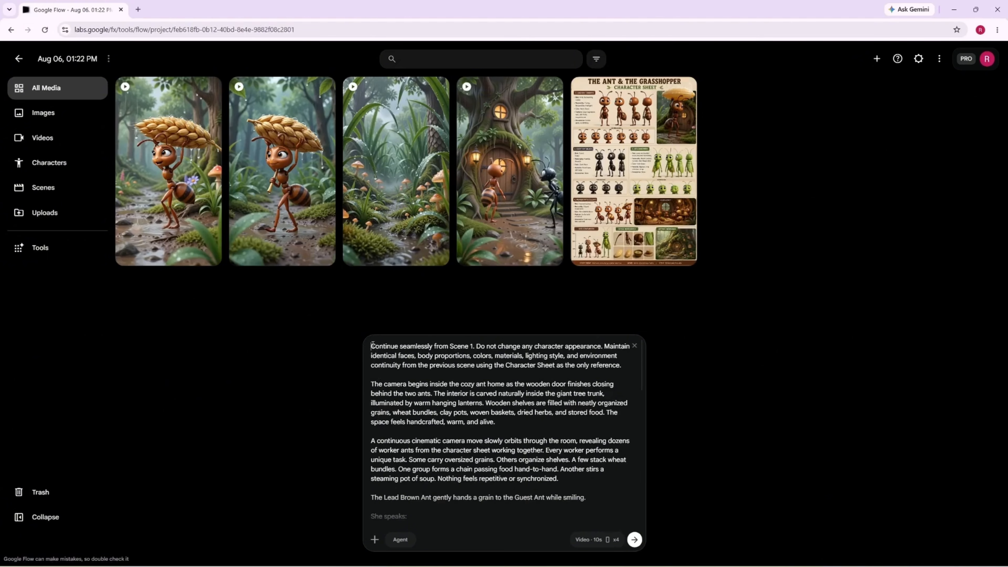
pyautogui.write('based')
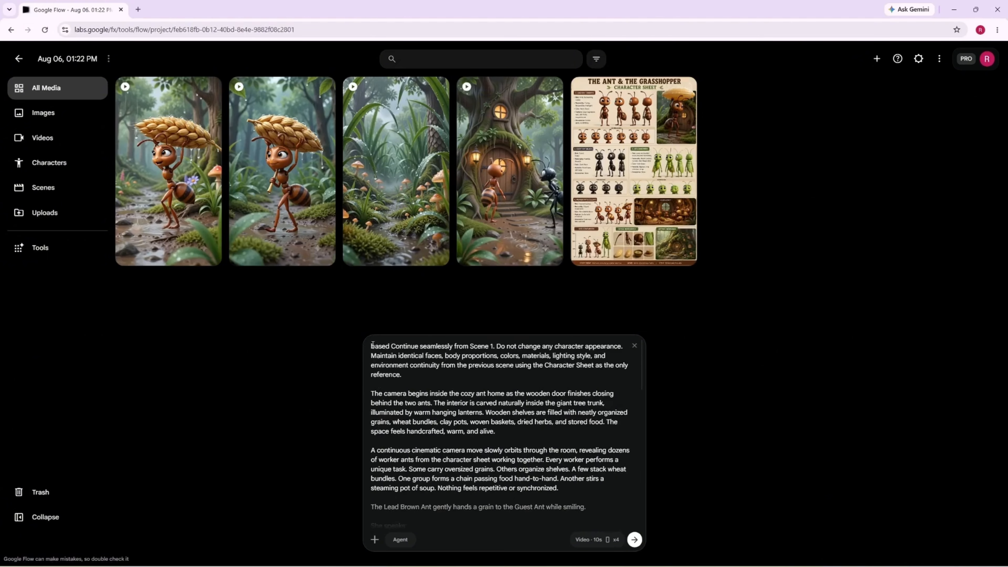
pyautogui.write(' on the referent')
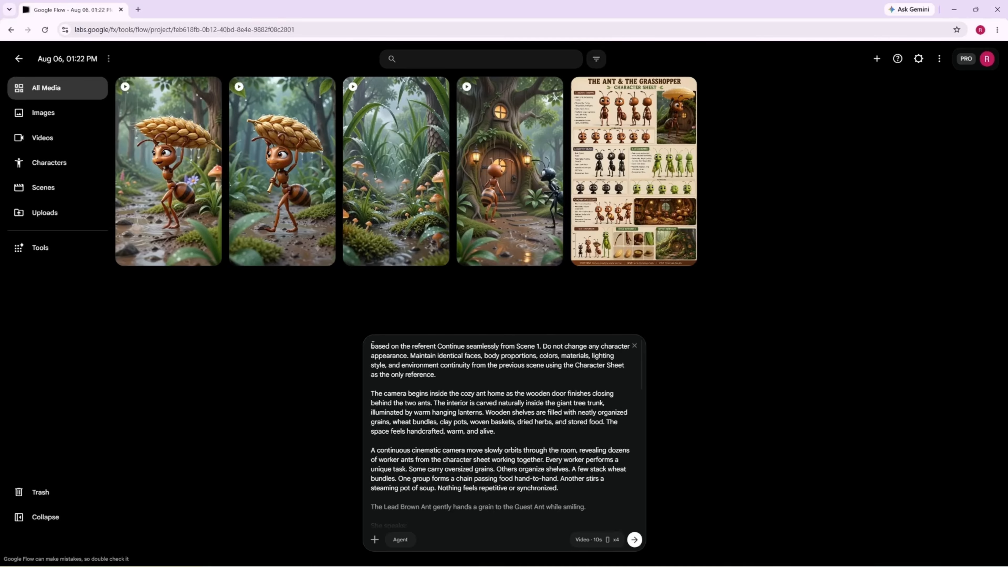
pyautogui.write(' character s')
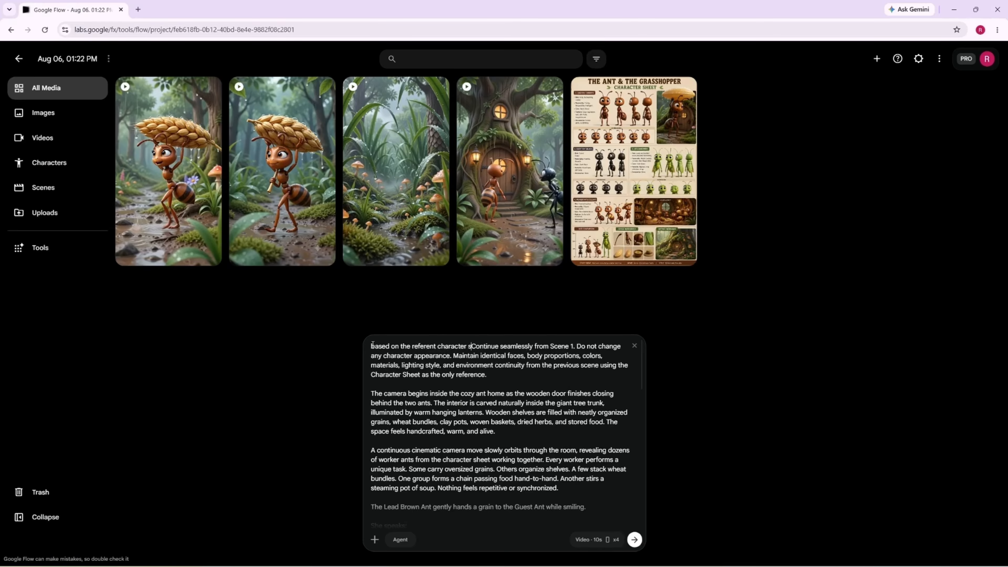
pyautogui.write('heet @')
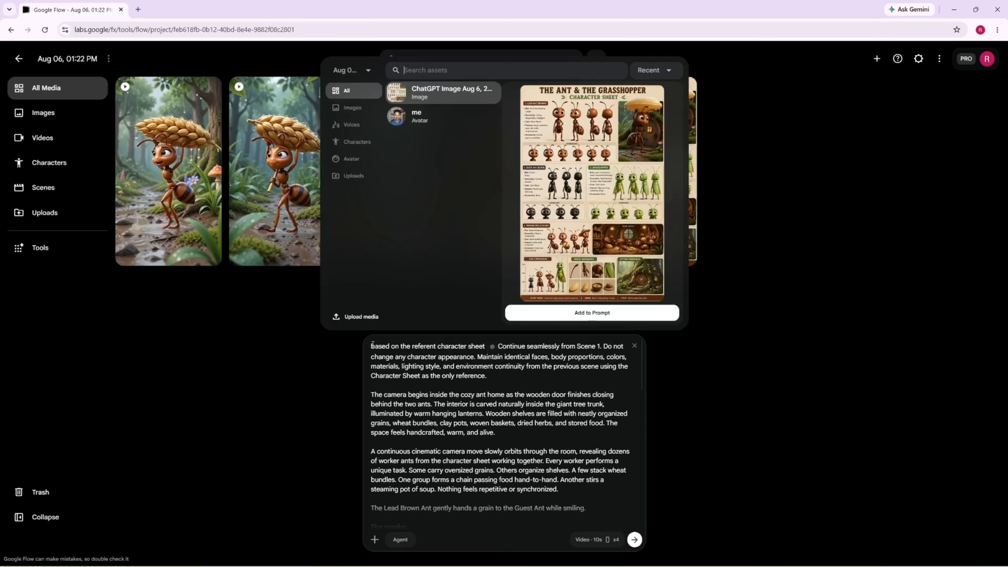
pyautogui.press('Return')
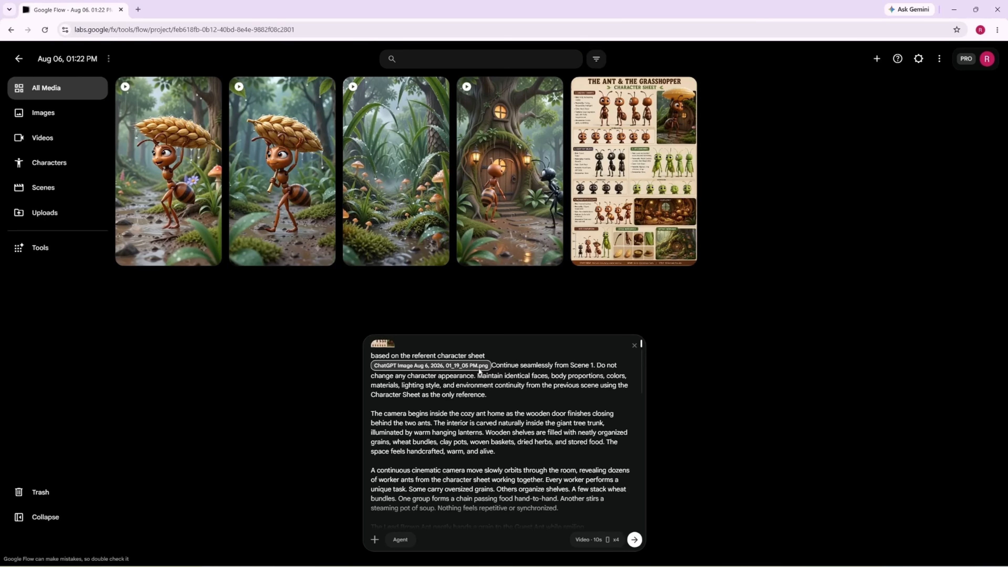
pyautogui.scroll(-15, 482, 385)
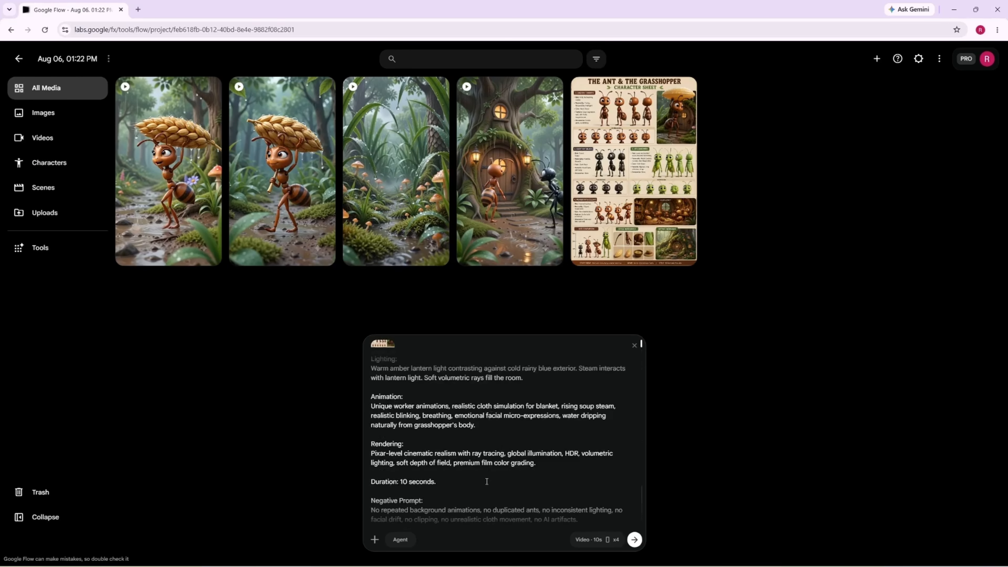
pyautogui.click(635, 540)
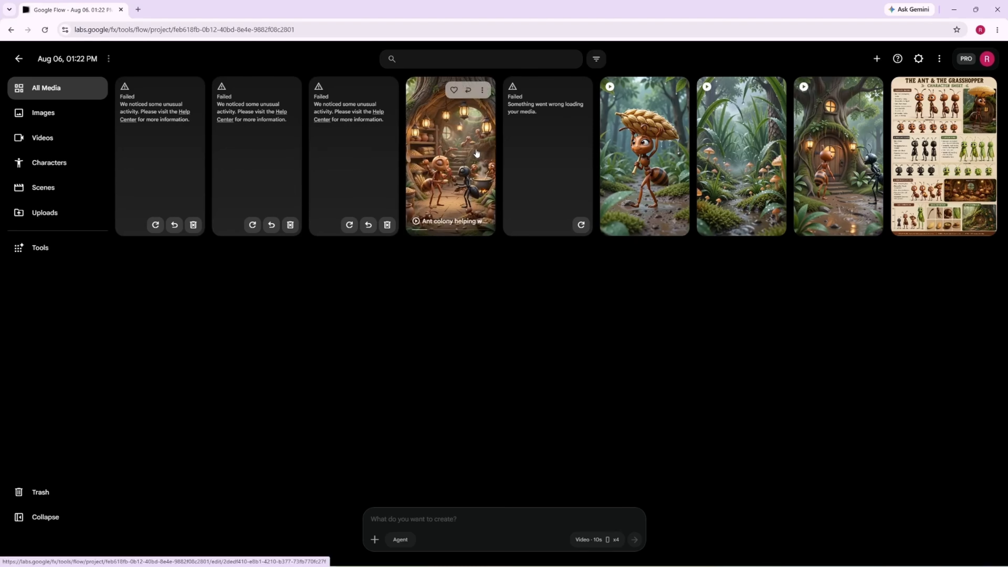
# Play the one finished Scene 2 clip and reload the project's media page.
pyautogui.click(467, 149)
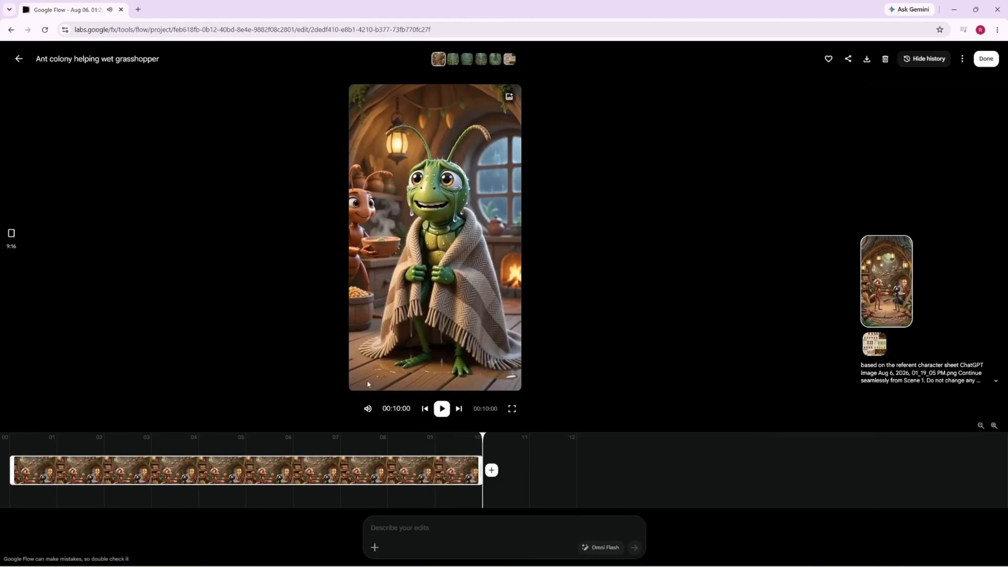
pyautogui.click(20, 59)
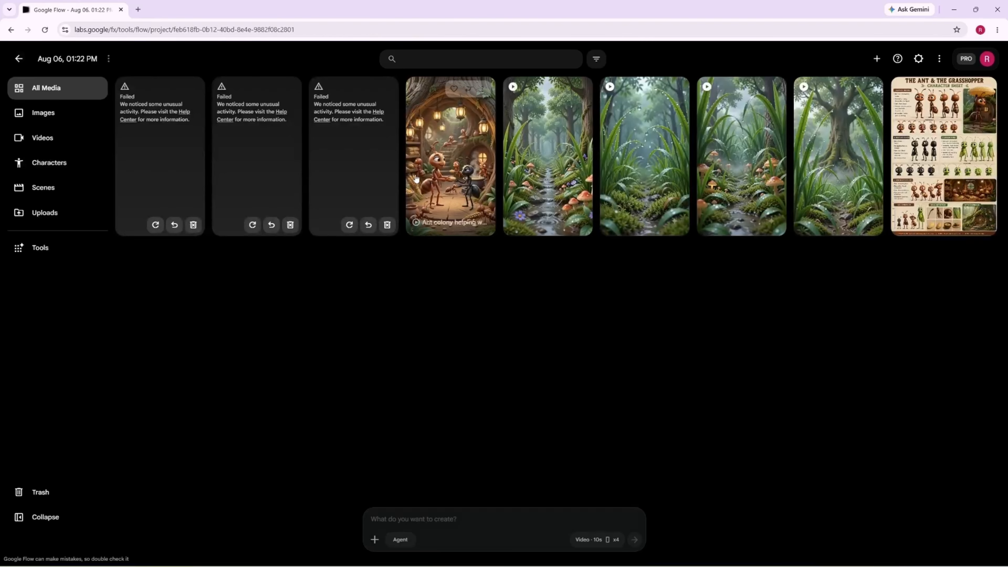
pyautogui.click(46, 30)
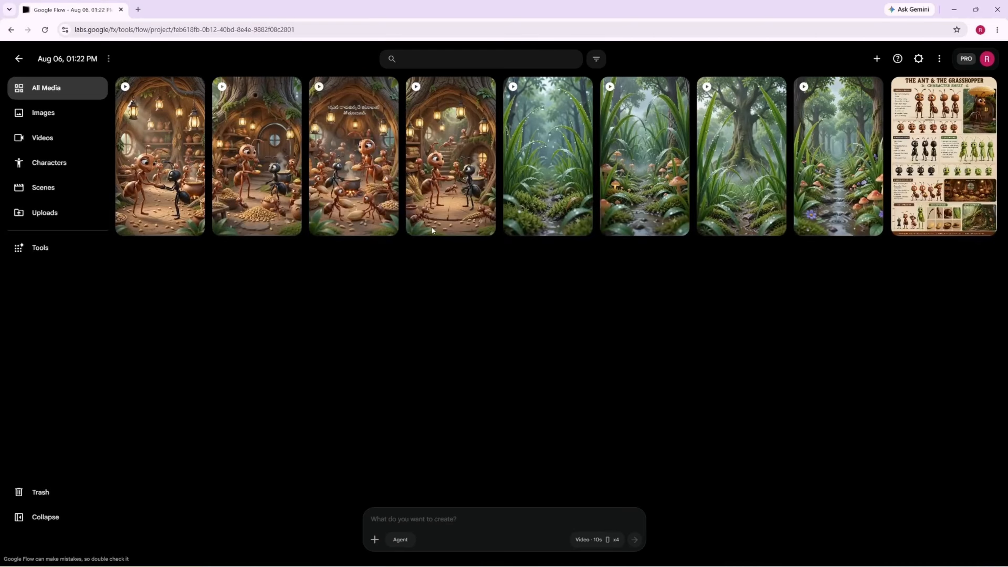
# Play the third, second, first and fourth Scene 2 clips in turn and return to the project's media.
pyautogui.click(336, 136)
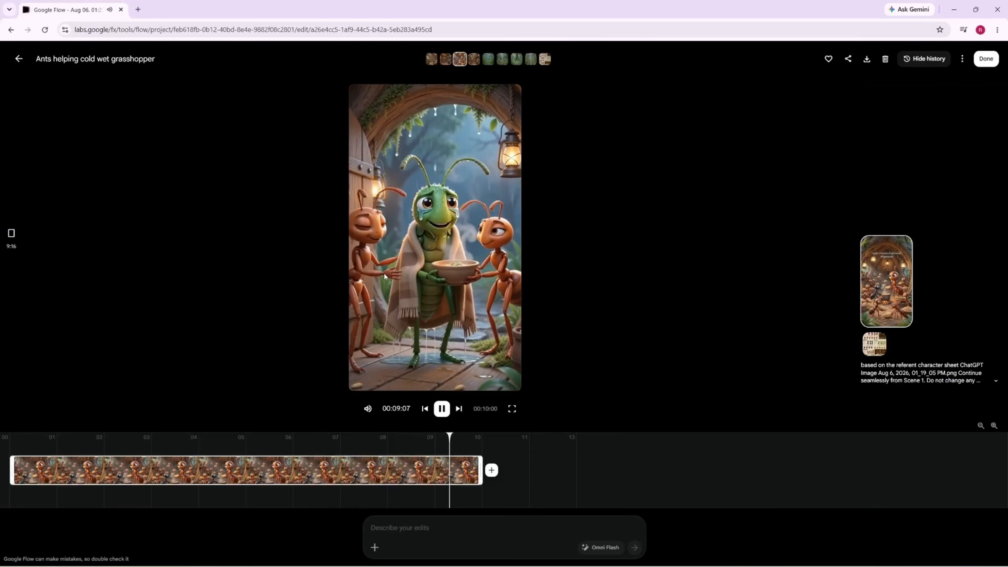
pyautogui.click(19, 59)
pyautogui.click(351, 163)
pyautogui.click(19, 59)
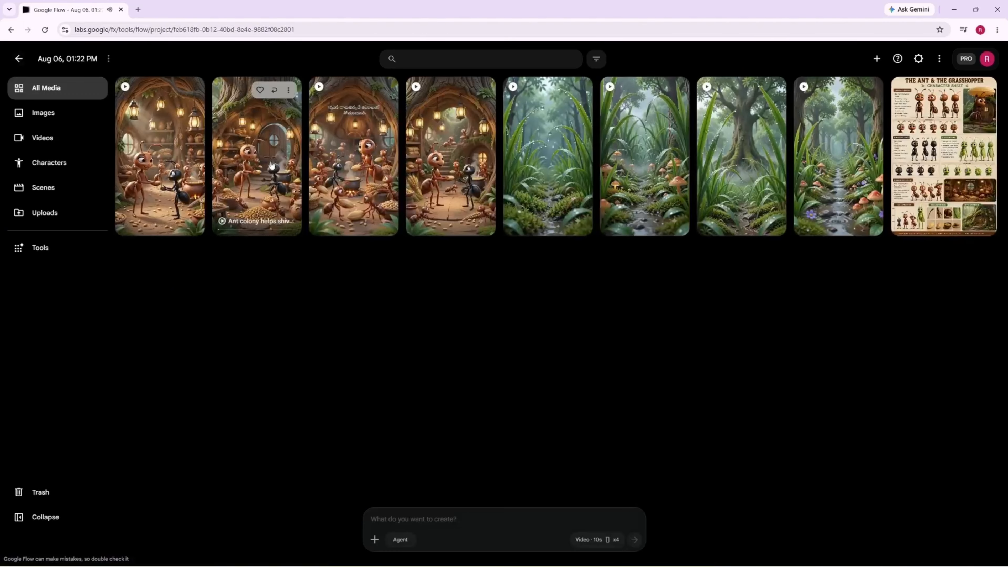
pyautogui.click(272, 164)
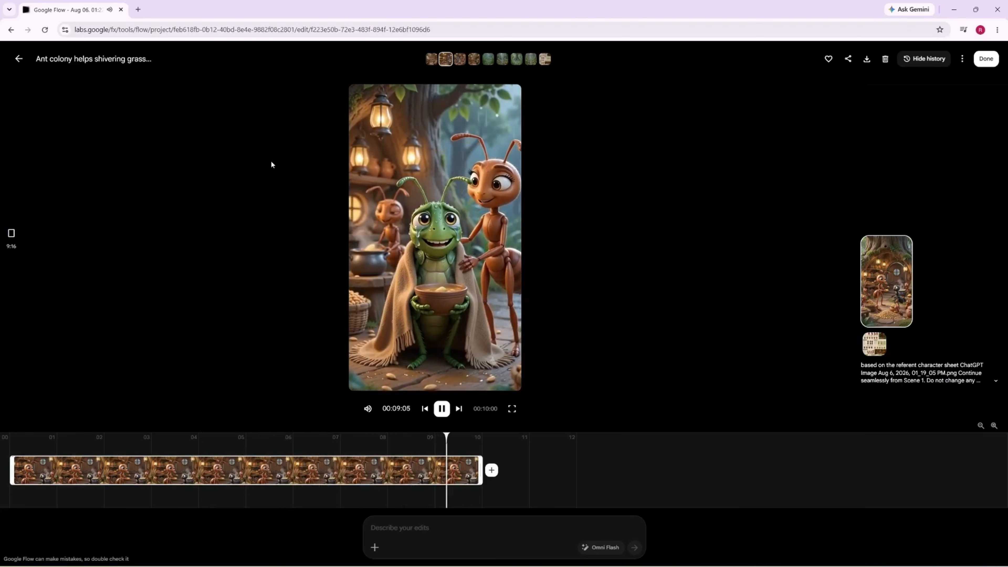
pyautogui.click(19, 59)
pyautogui.click(169, 140)
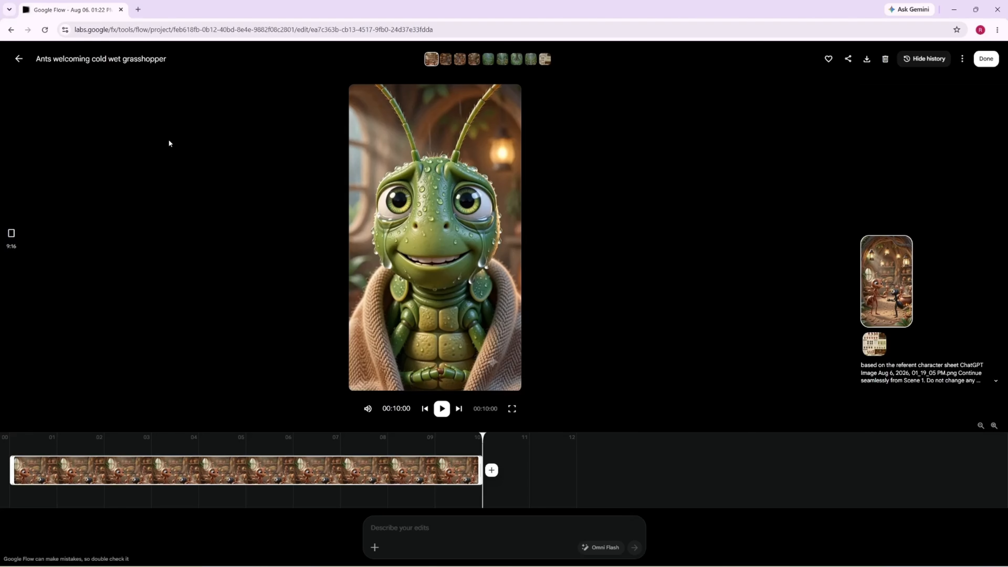
pyautogui.click(19, 59)
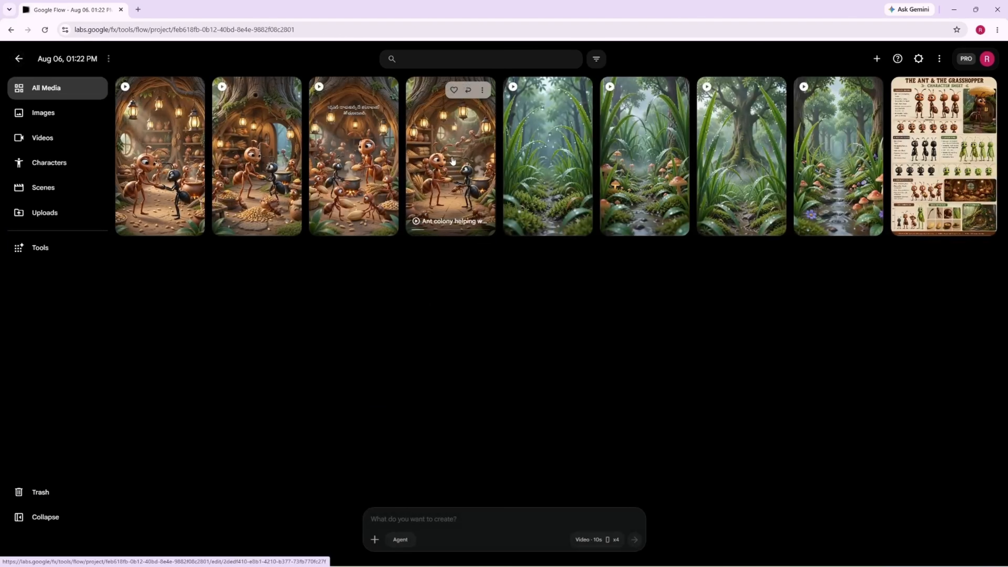
pyautogui.click(449, 171)
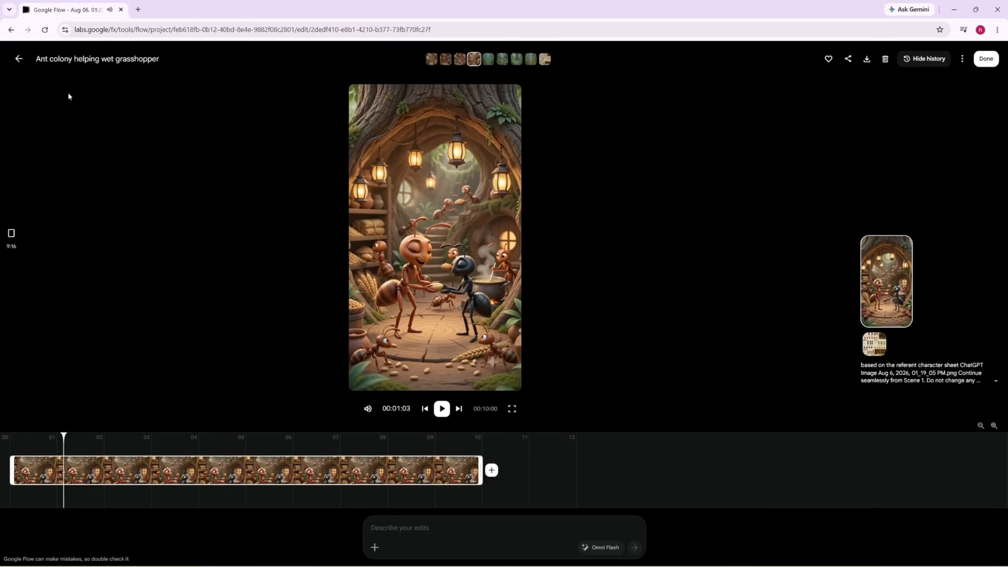
pyautogui.click(18, 60)
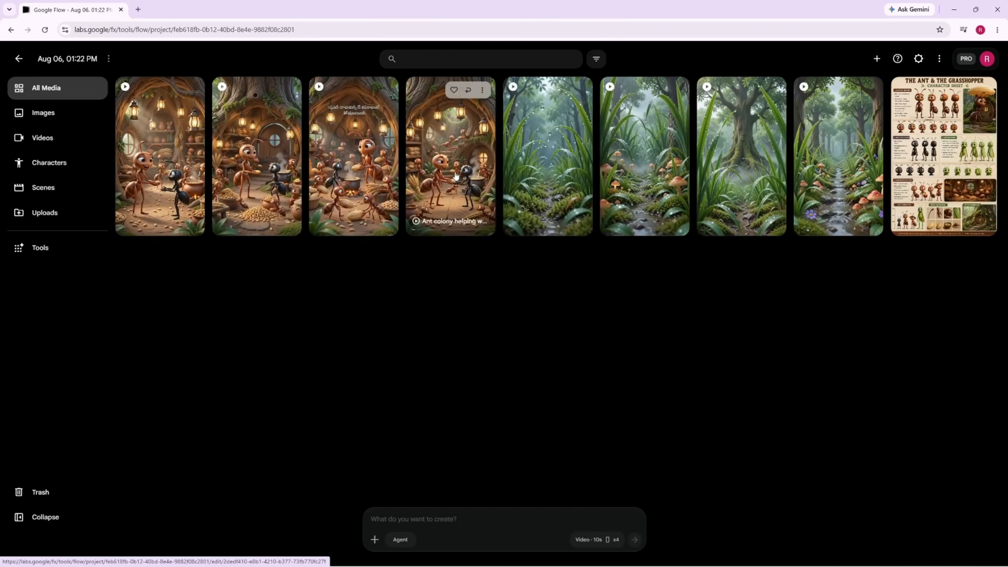
# Read through the Scene 2 prompt in ChatGPT and preview the Scene 2 clips' thumbnails in the Google Flow project.
pyautogui.hotkey('alt', 'Tab')
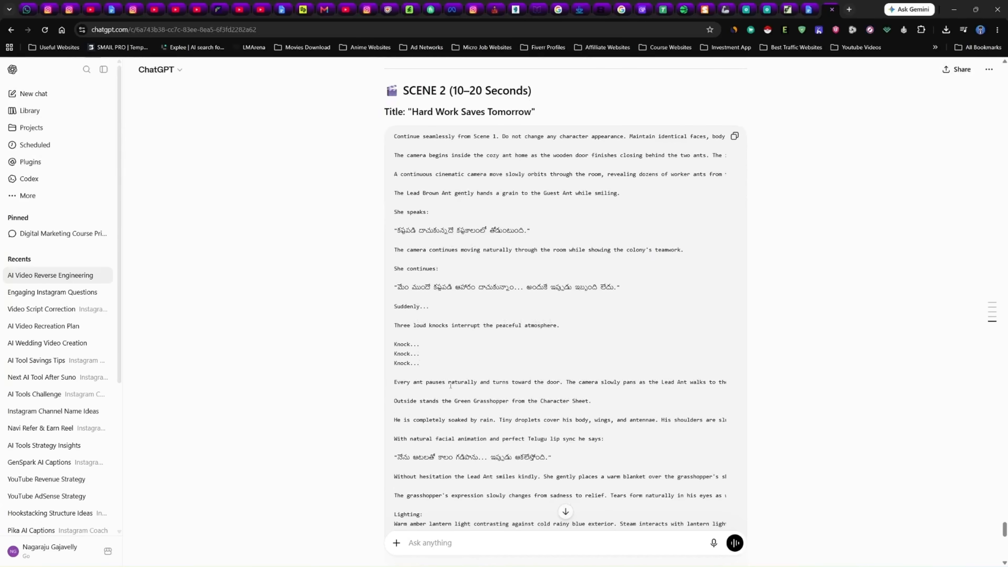
pyautogui.scroll(-5, 451, 385)
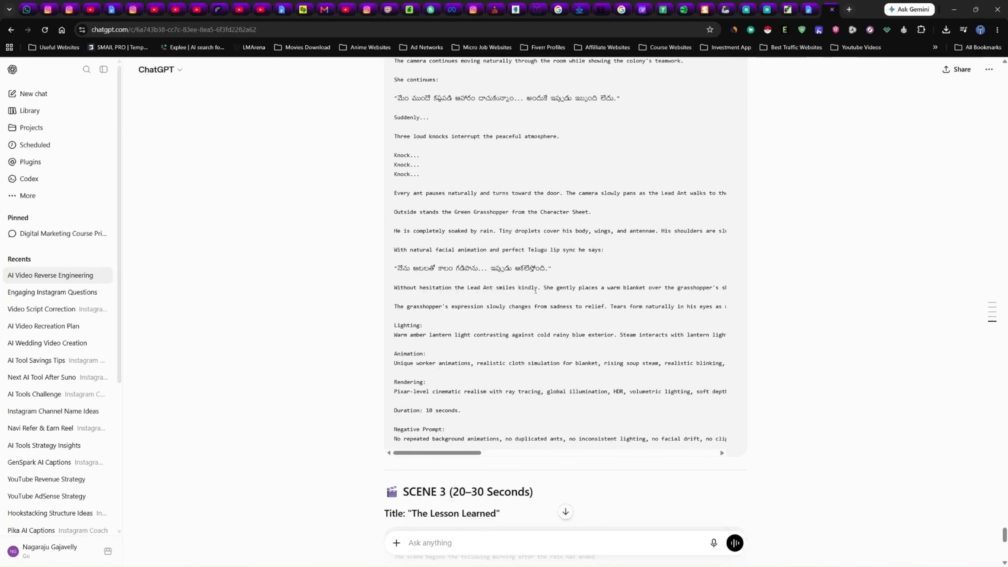
pyautogui.scroll(-2, 456, 275)
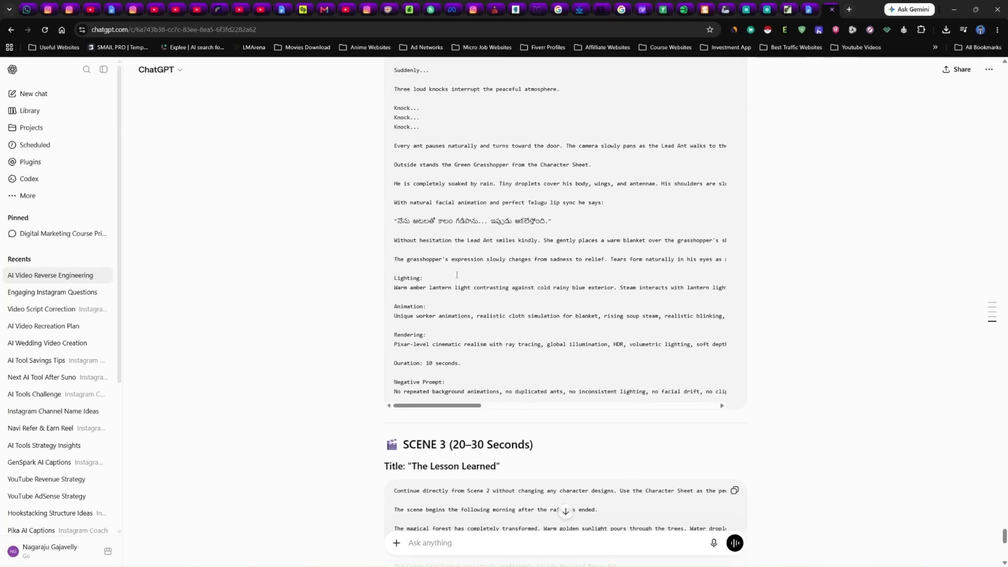
pyautogui.hotkey('alt', 'Tab')
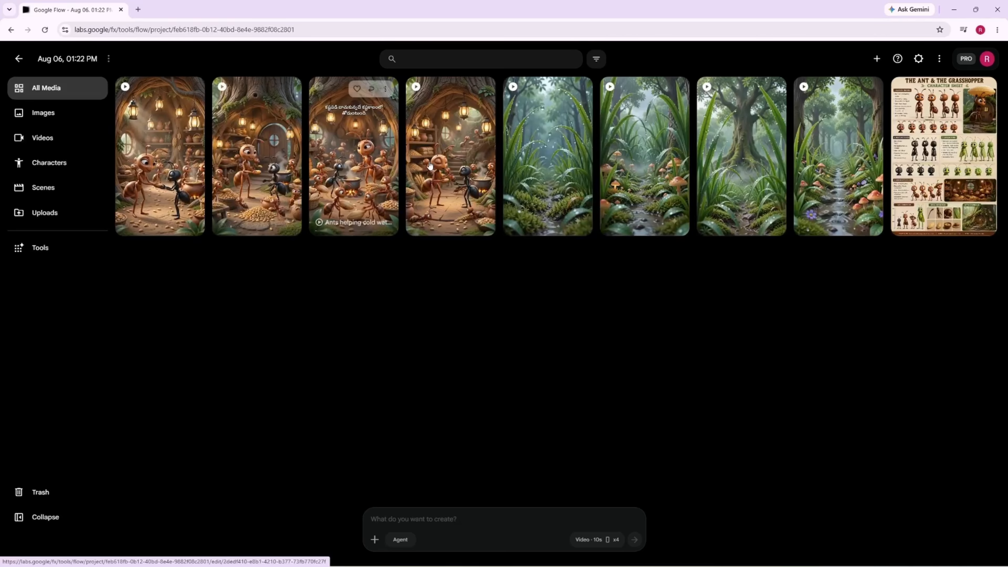
pyautogui.moveTo(451, 125)
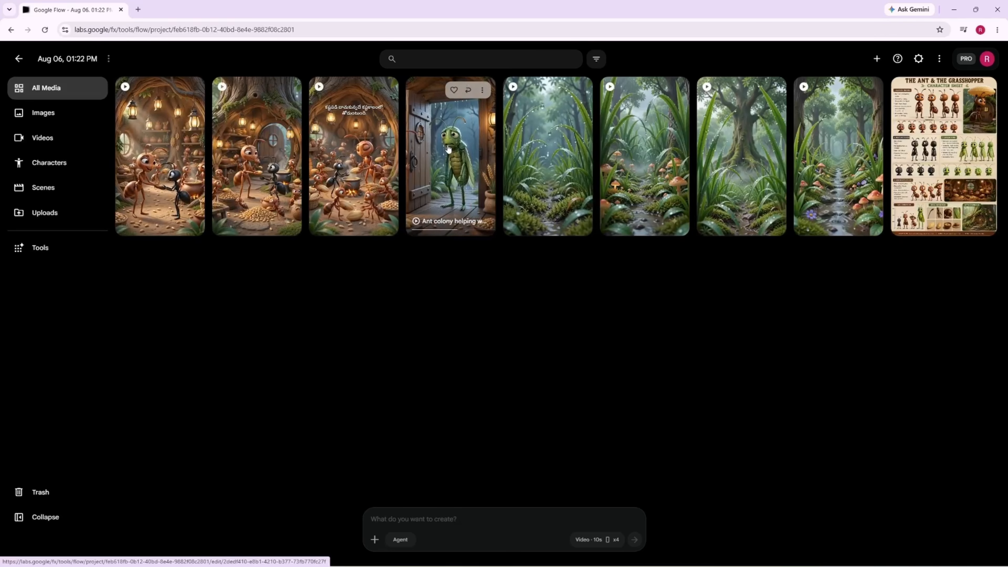
pyautogui.moveTo(258, 145)
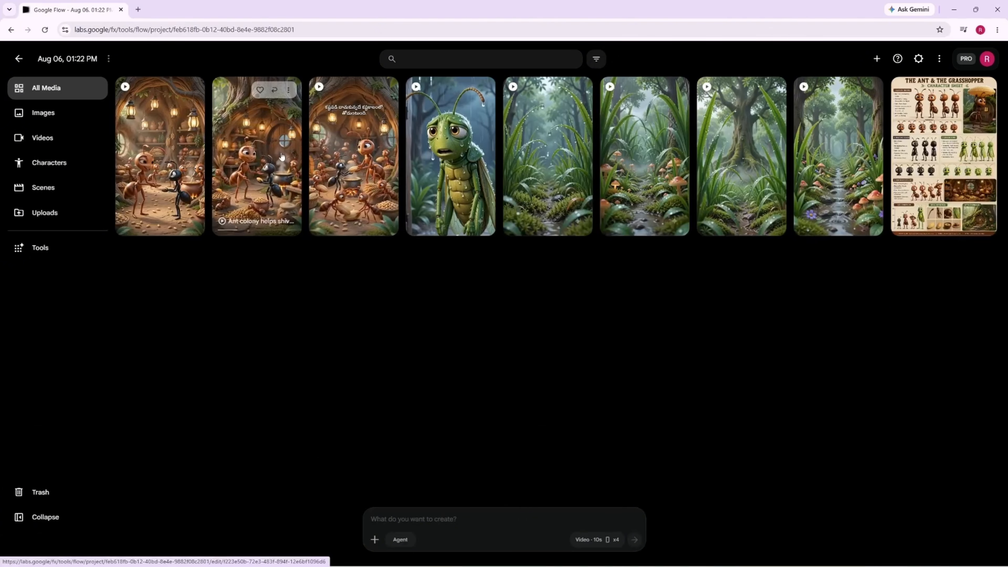
pyautogui.moveTo(391, 166)
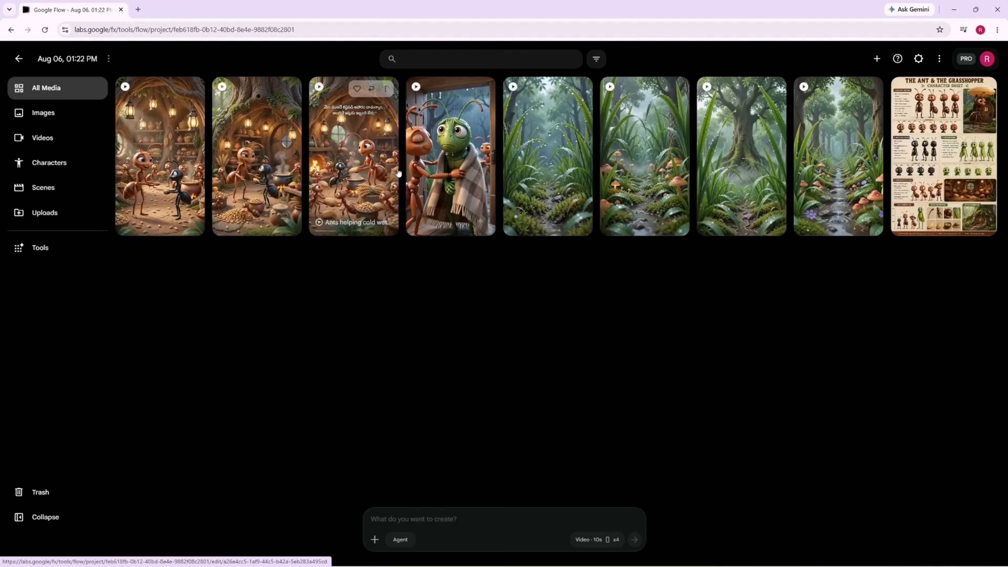
# Copy the Scene 3 prompt "The Lesson Learned" from the ChatGPT reply and return to the Google Flow project.
pyautogui.hotkey('alt', 'Tab')
pyautogui.scroll(-8, 323, 222)
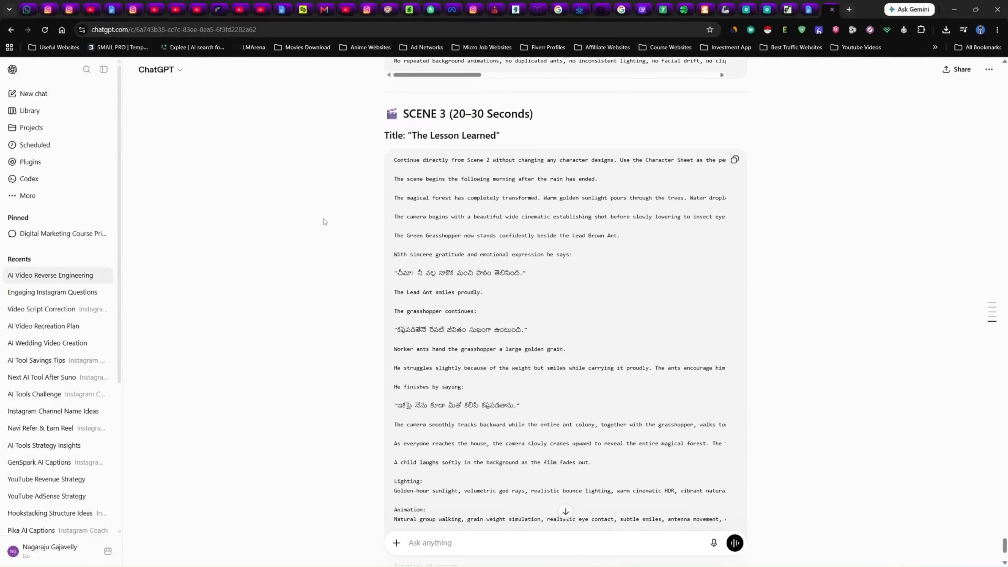
pyautogui.click(733, 161)
pyautogui.hotkey('alt', 'Tab')
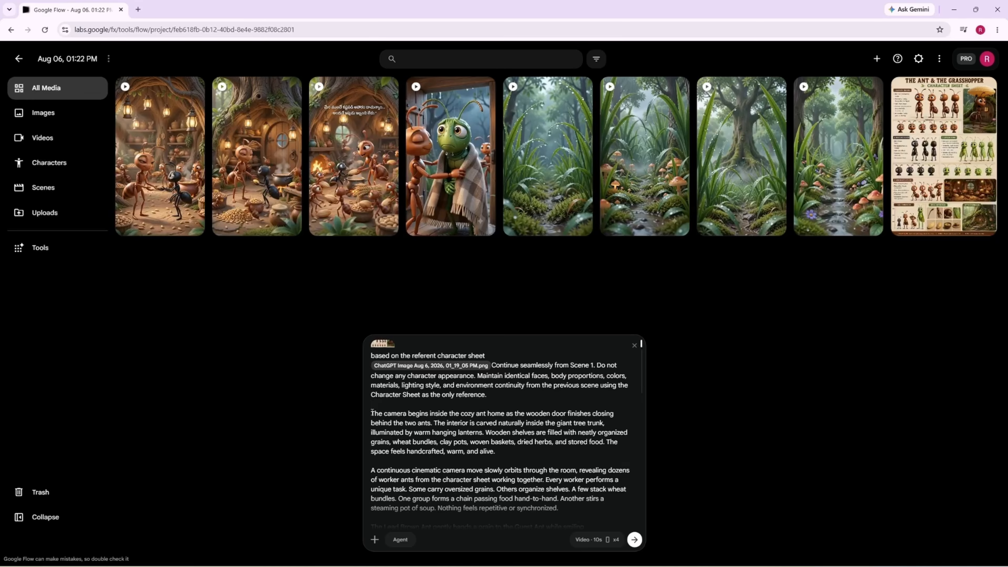
# Replace all the Scene 2 text in the reused prompt with the copied Scene 3 prompt, keeping the opening character sheet reference.
pyautogui.moveTo(371, 404); pyautogui.dragTo(510, 546)
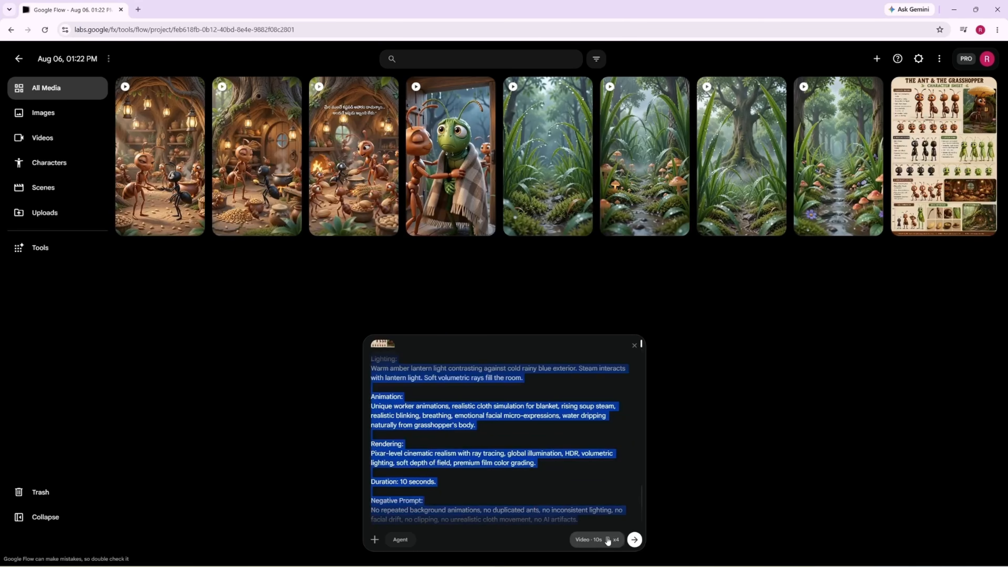
pyautogui.hotkey('ctrl', 'v')
pyautogui.scroll(5, 485, 456)
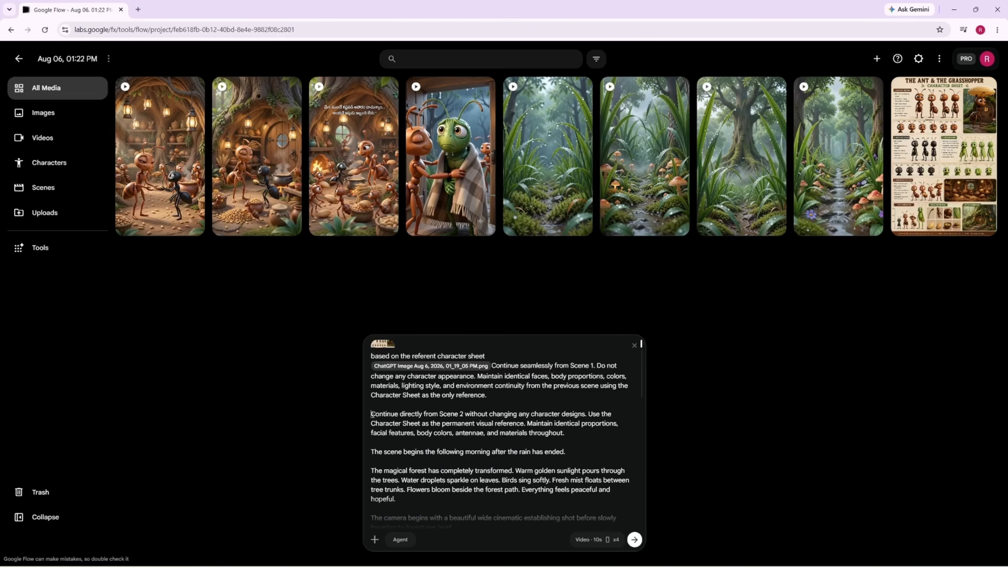
pyautogui.moveTo(492, 390); pyautogui.dragTo(493, 366)
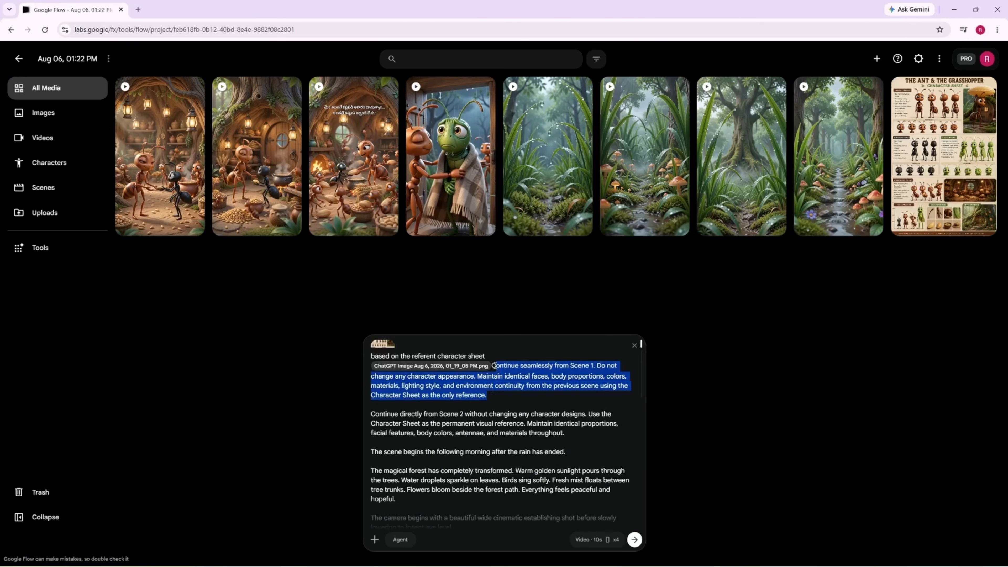
pyautogui.press('BackSpace')
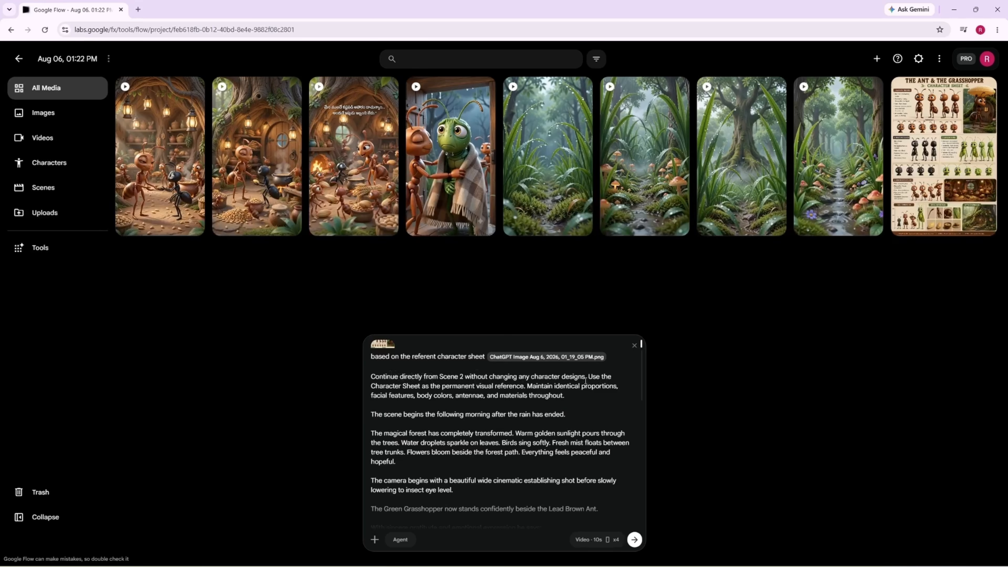
# Check the full Scene 3 prompt and generate the Scene 3 clips.
pyautogui.scroll(-10, 416, 391)
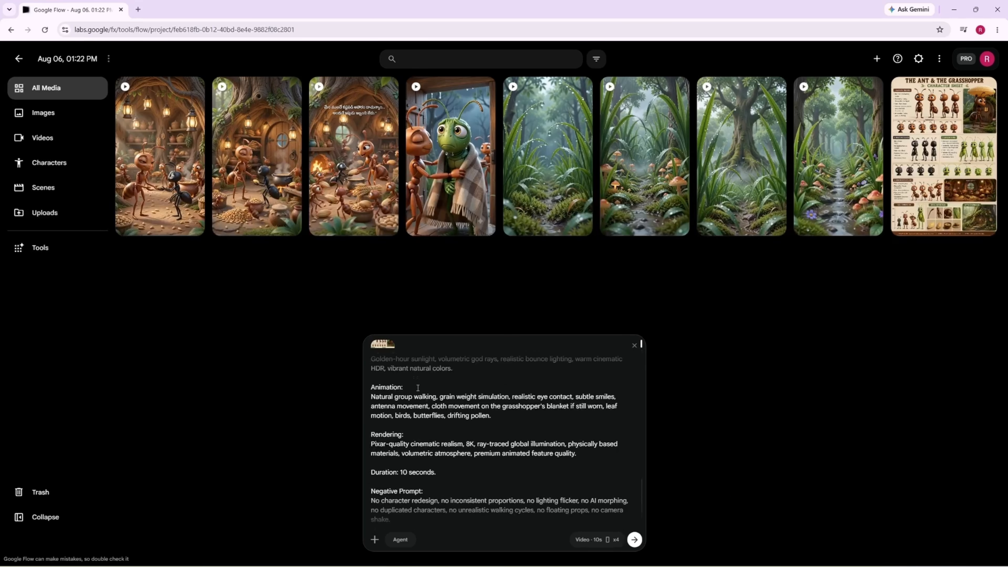
pyautogui.scroll(10, 418, 388)
pyautogui.click(633, 541)
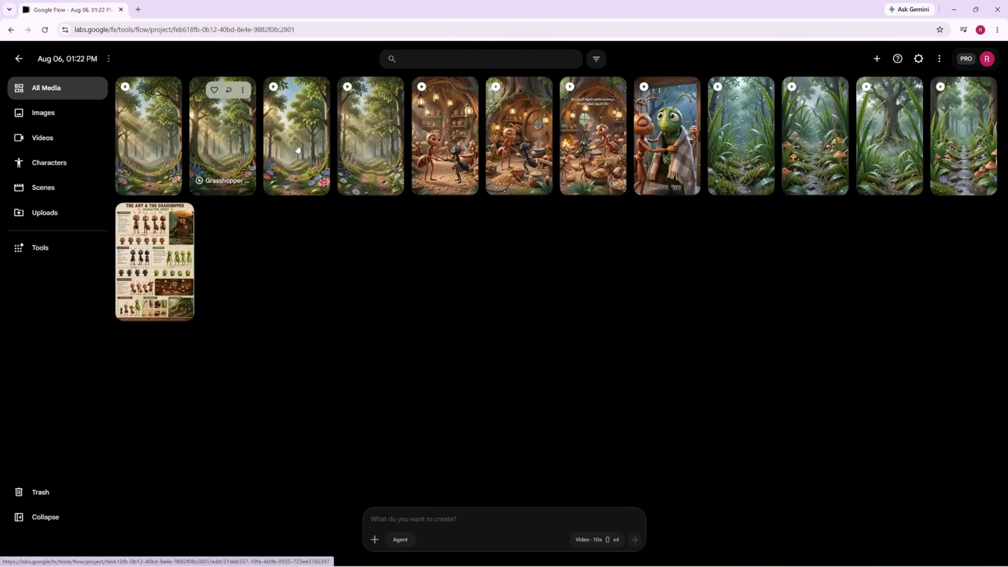
# Play the fourth, third, second and first generated Scene 3 clips in turn and return to the project's media.
pyautogui.click(369, 124)
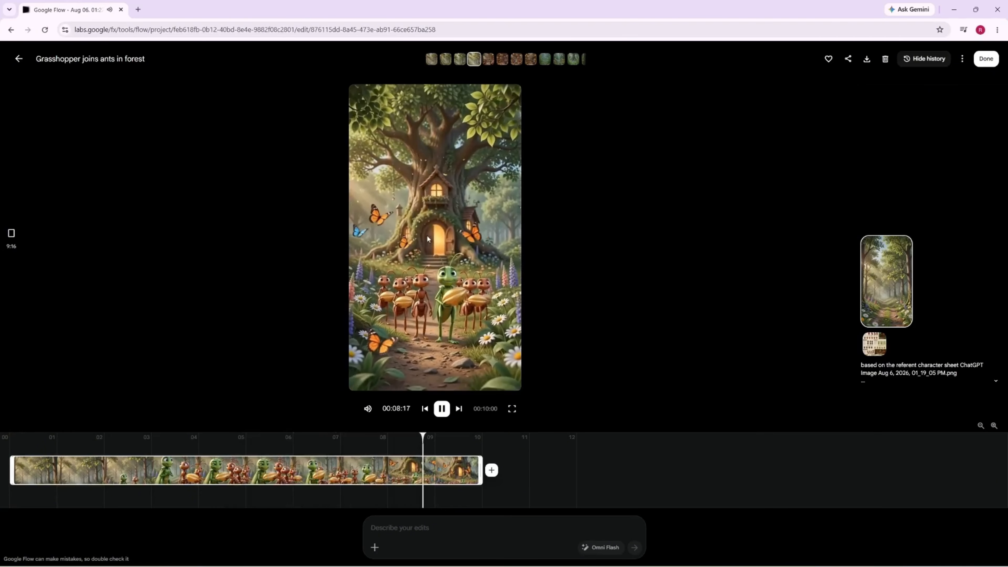
pyautogui.click(18, 59)
pyautogui.click(306, 141)
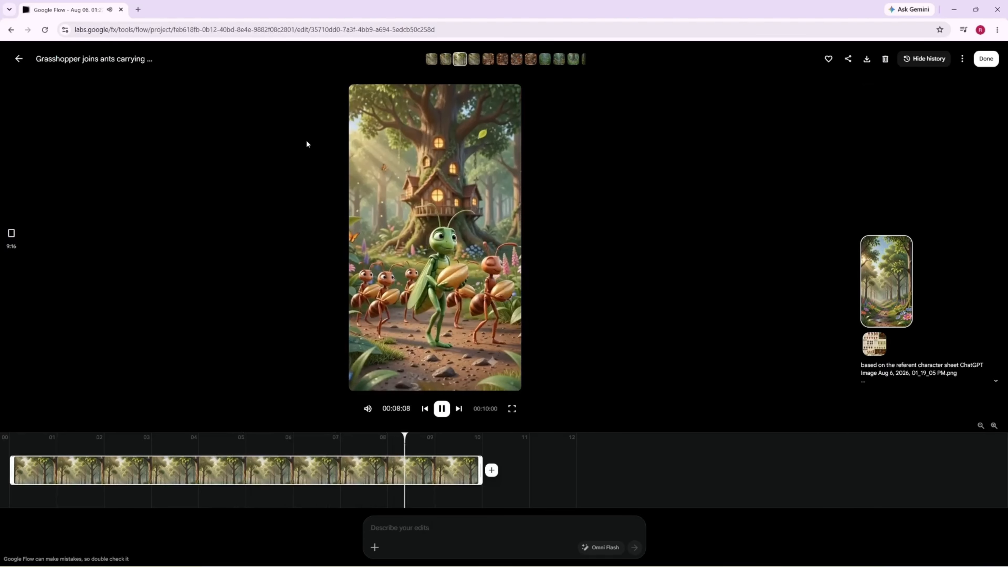
pyautogui.click(19, 58)
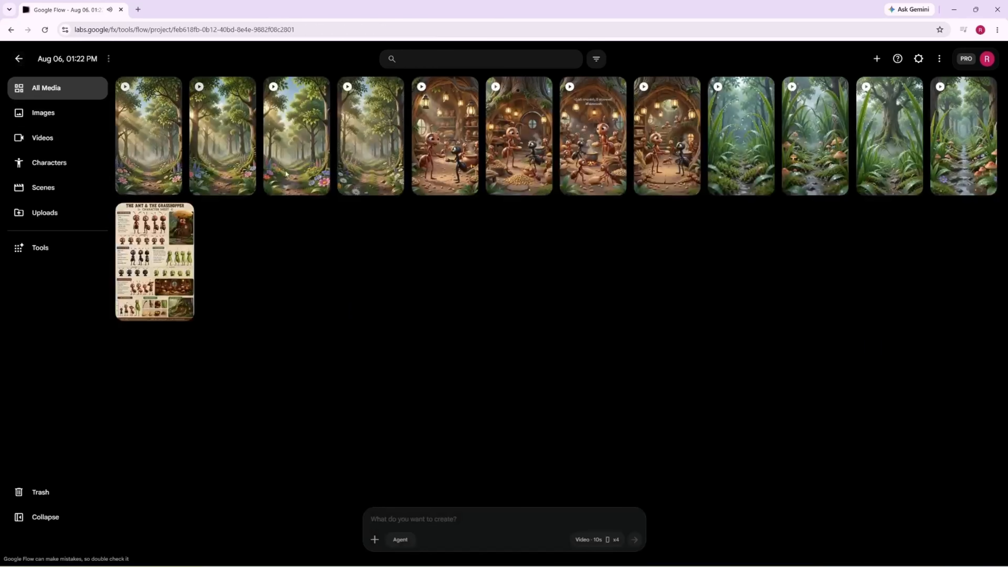
pyautogui.click(232, 133)
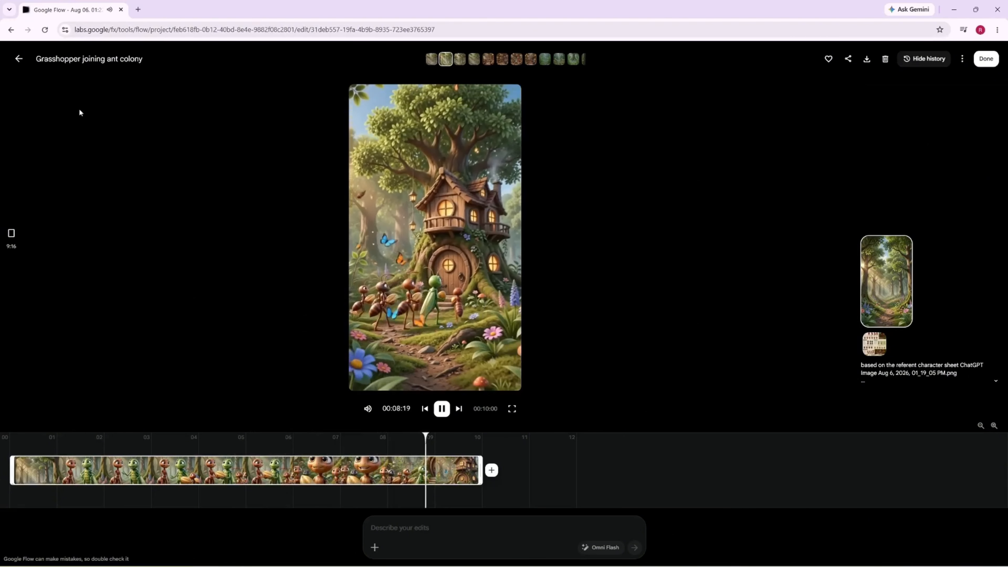
pyautogui.click(20, 59)
pyautogui.click(166, 133)
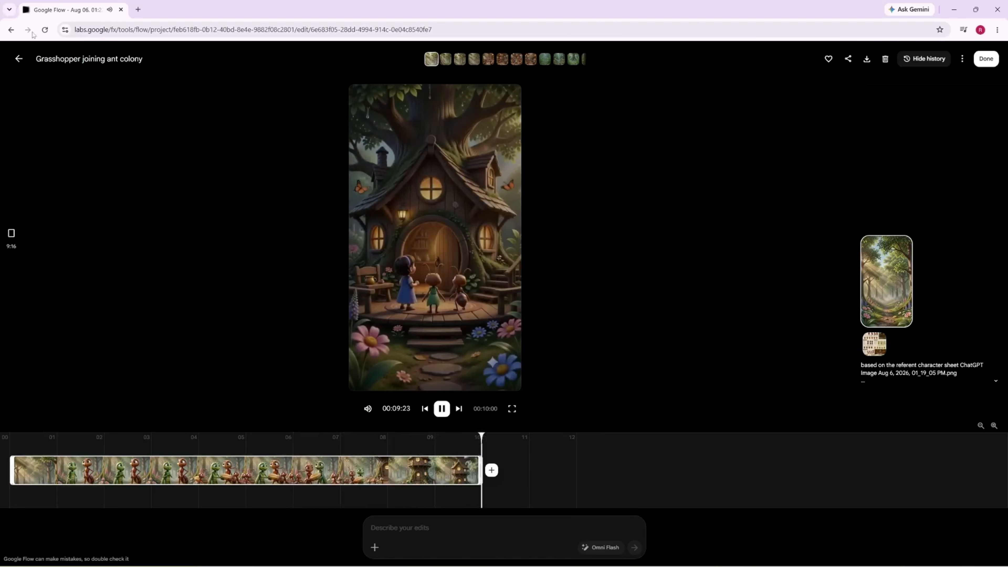
pyautogui.click(19, 59)
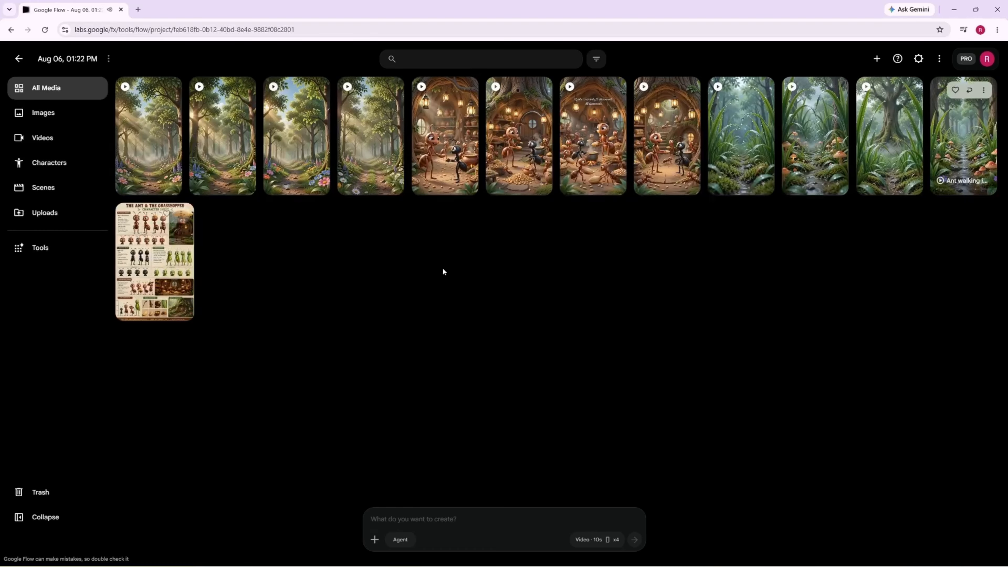